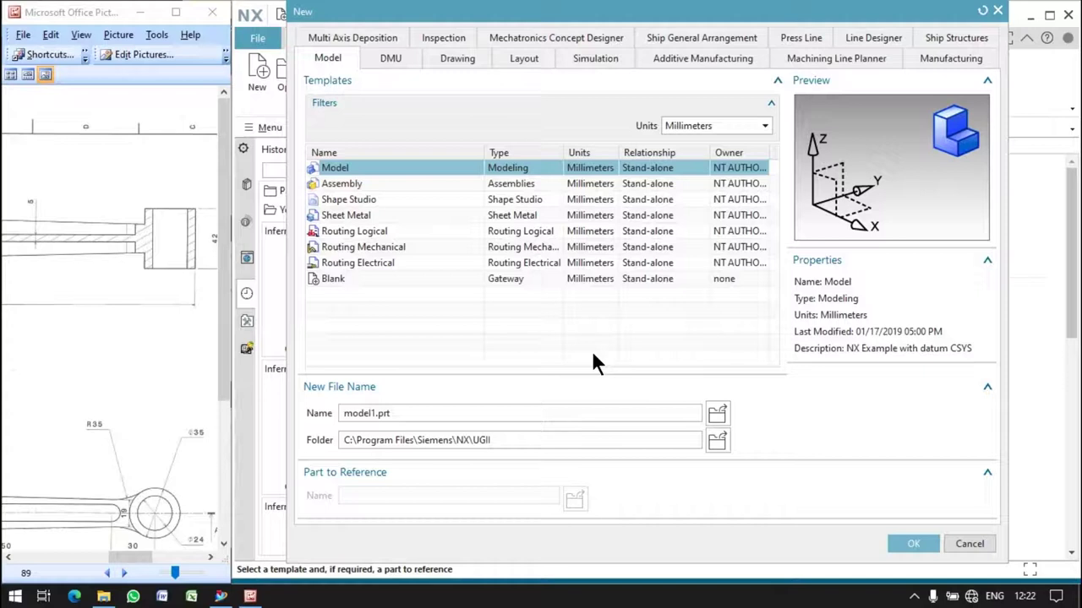
Step: Create a new millimetre Model part, model1.prt, and frame the reference drawing beside it
left_click(910, 545)
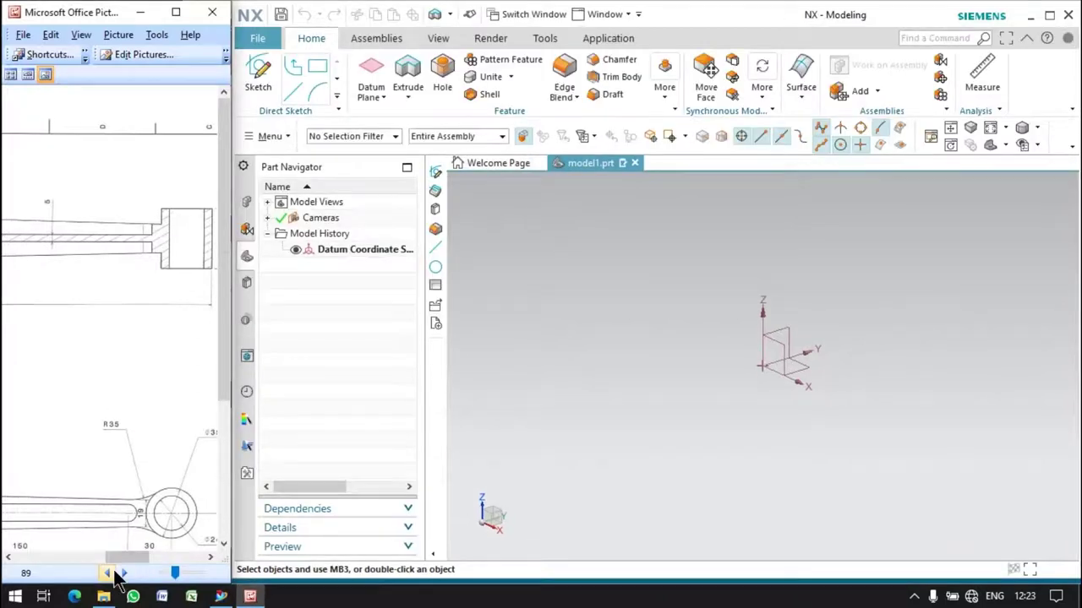
left_click_drag(175, 575, 166, 575)
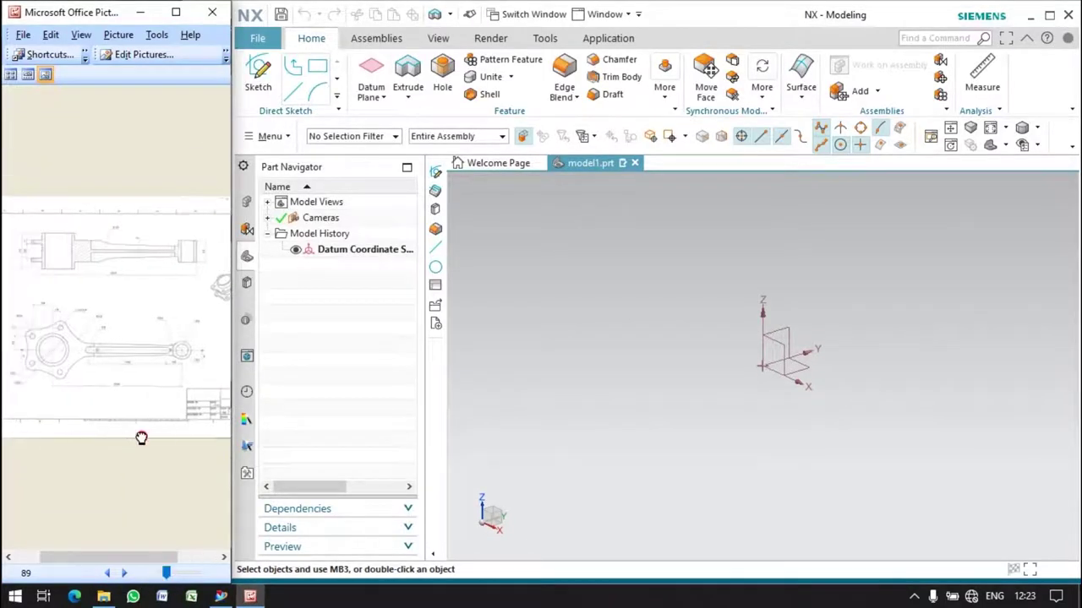
left_click_drag(44, 445, 111, 442)
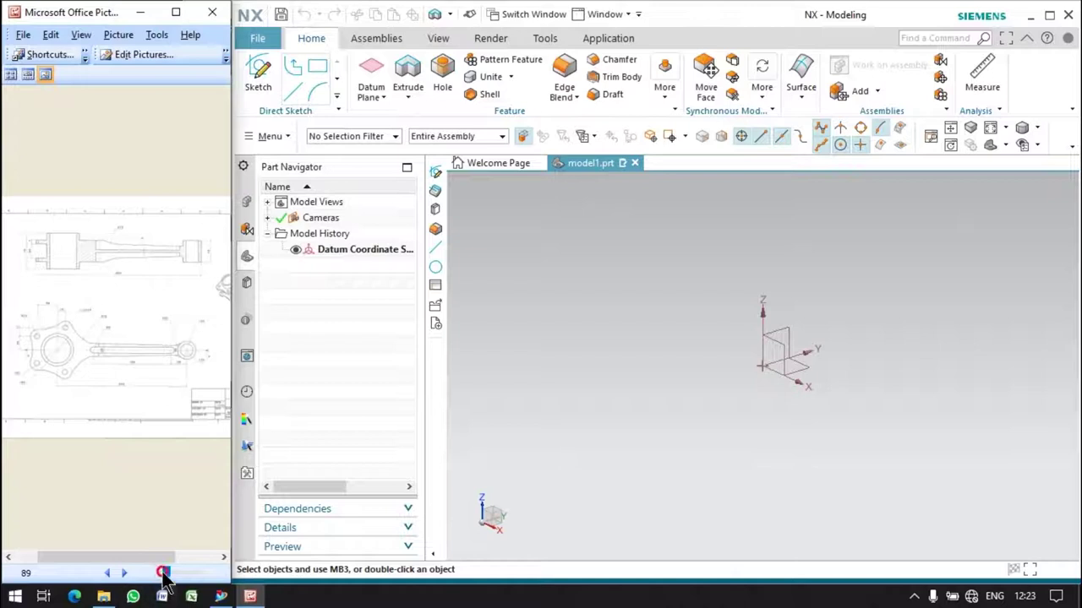
left_click_drag(166, 575, 169, 574)
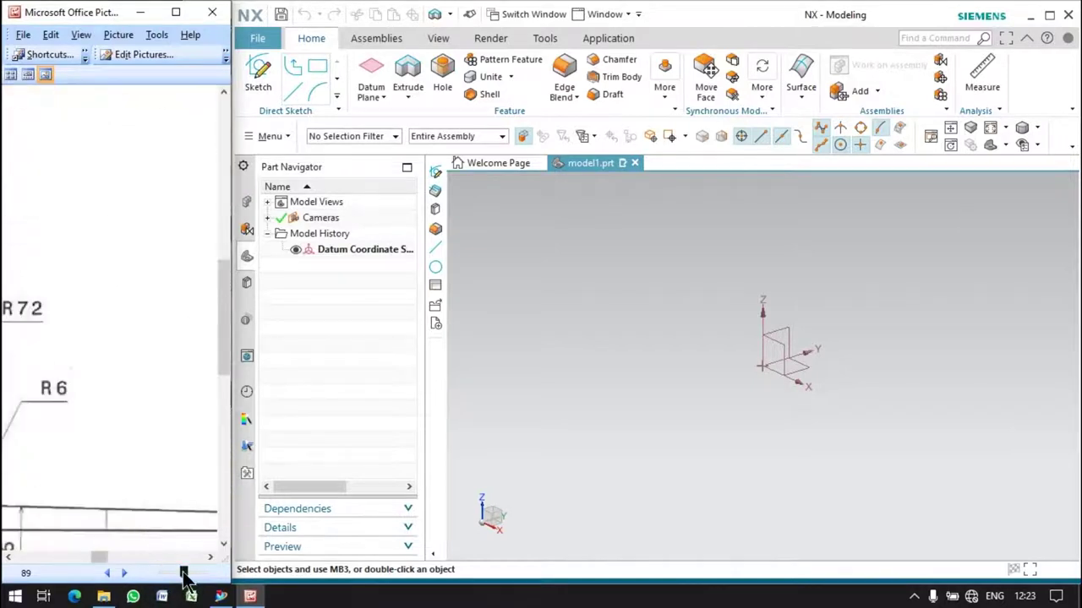
left_click_drag(169, 447, 140, 372)
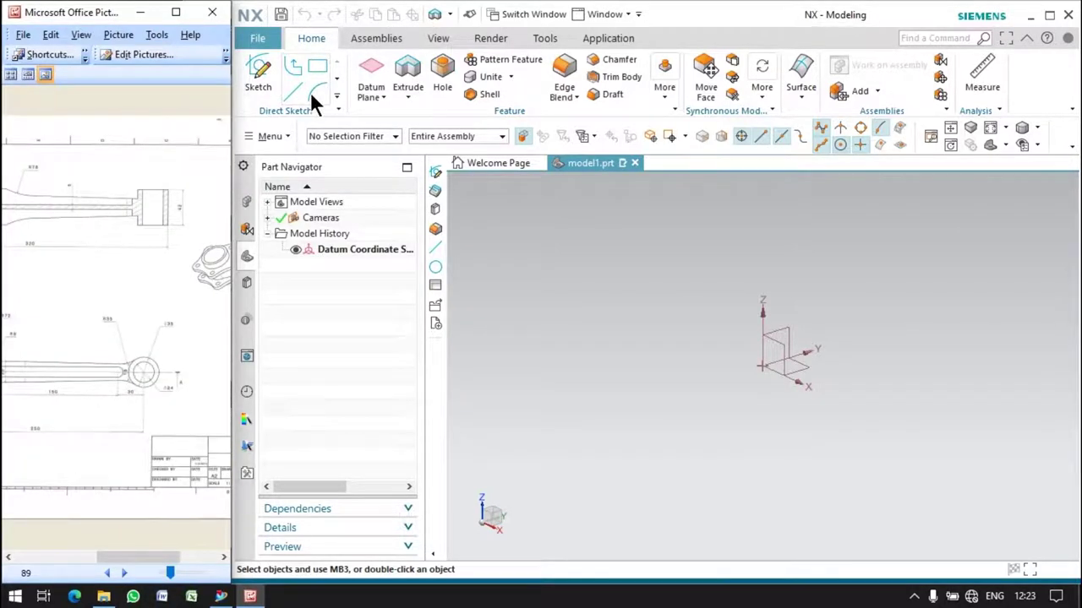
Step: Start an extrusion and sketch a circle centred on the origin on the XY plane
left_click(405, 84)
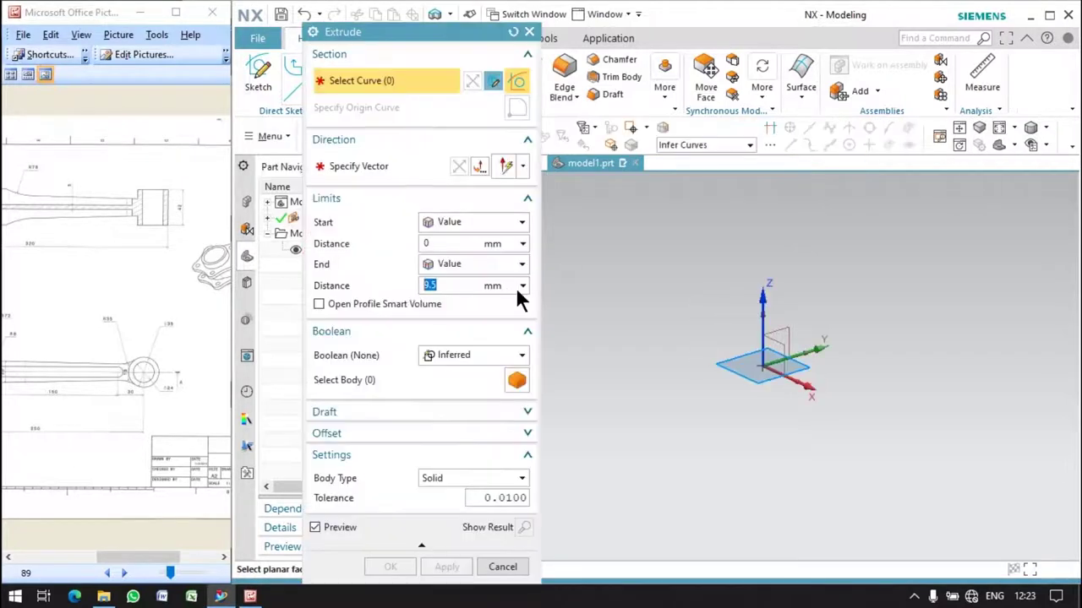
left_click(798, 372)
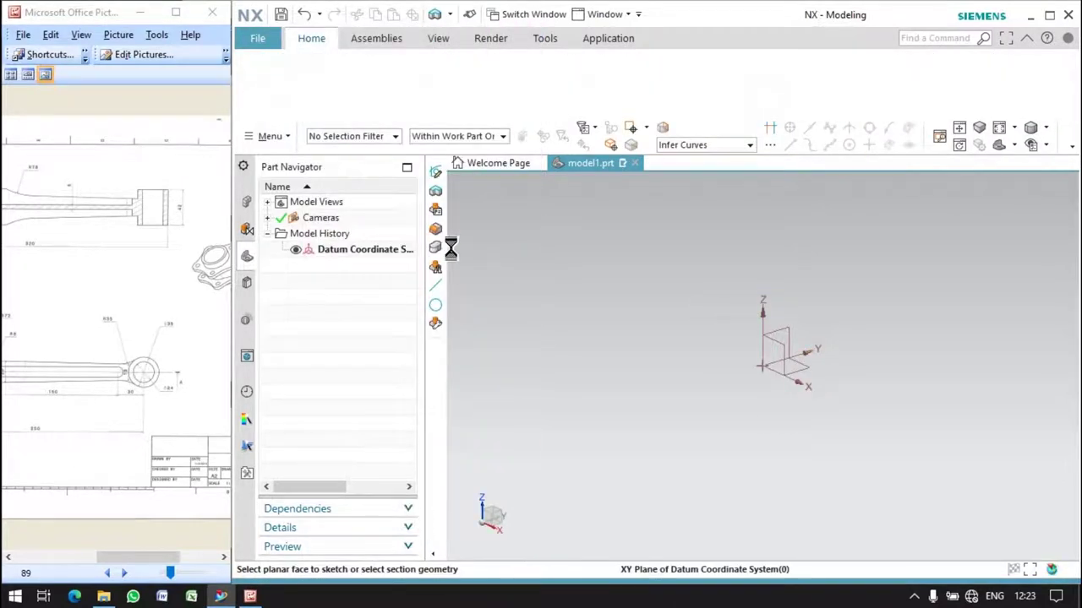
left_click(602, 77)
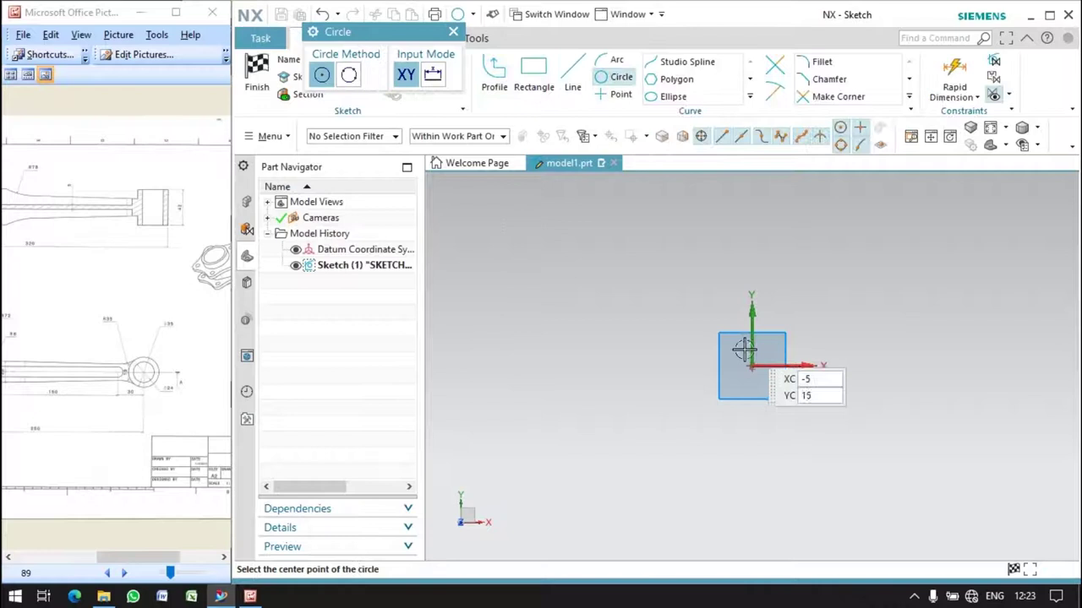
left_click(751, 365)
left_click(662, 347)
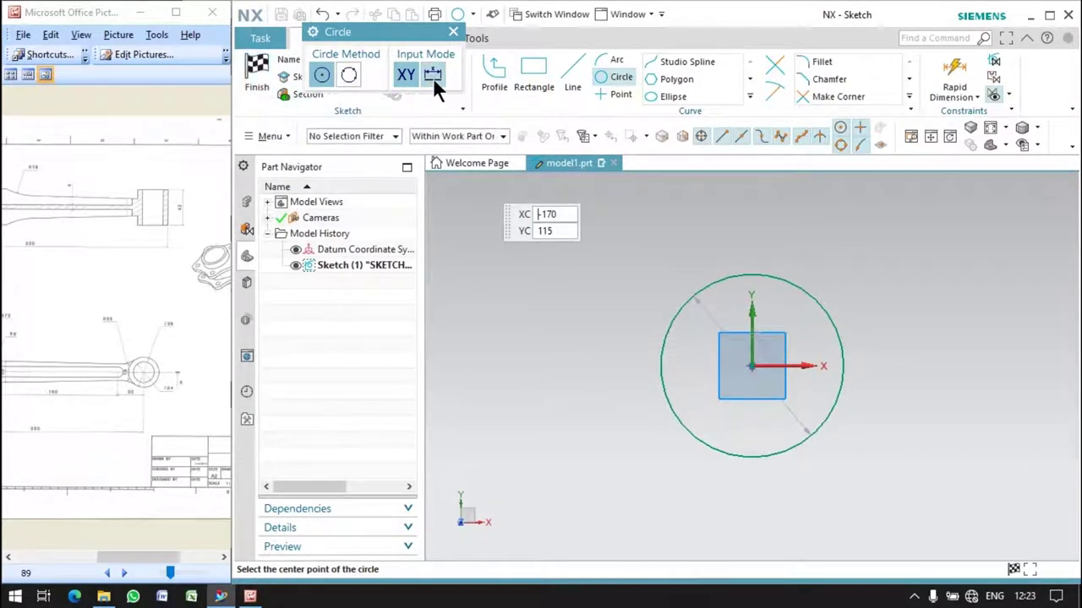
left_click(452, 33)
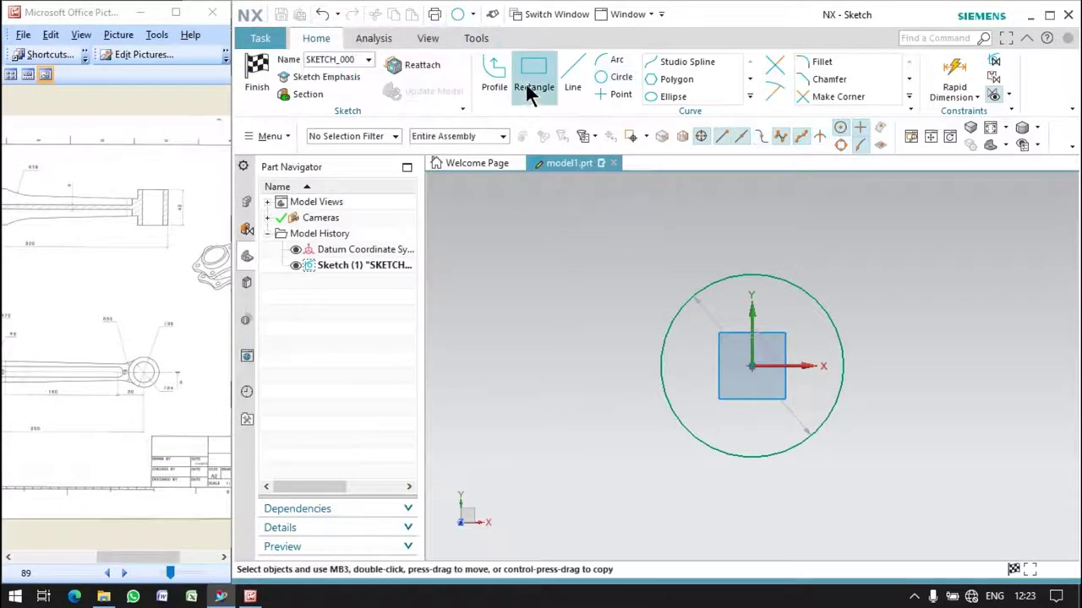
Step: Dimension the circle's diameter to 35 and finish the sketch
left_click(950, 76)
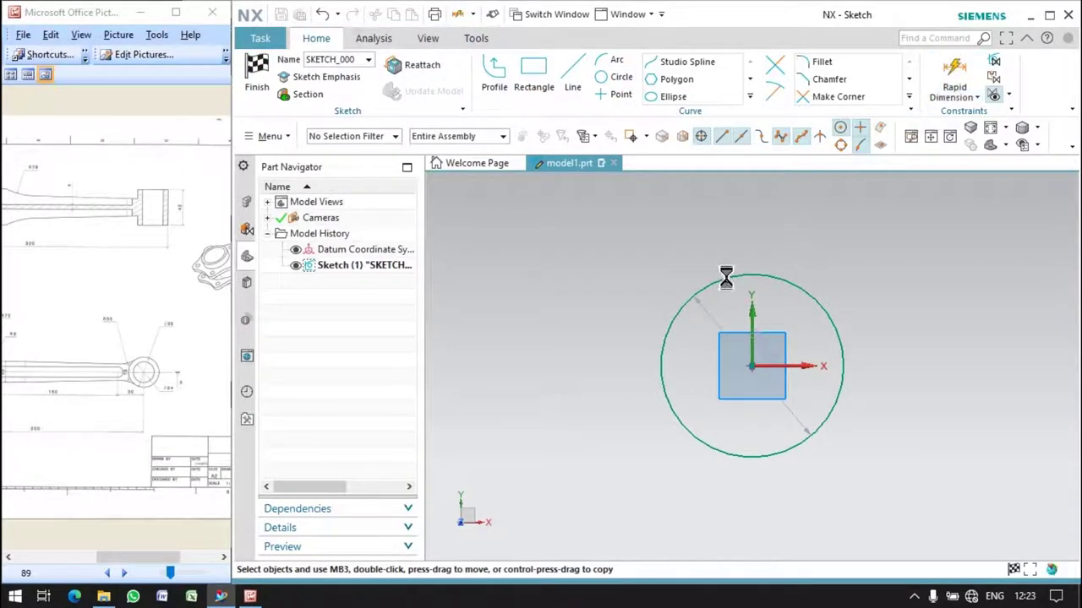
left_click(621, 313)
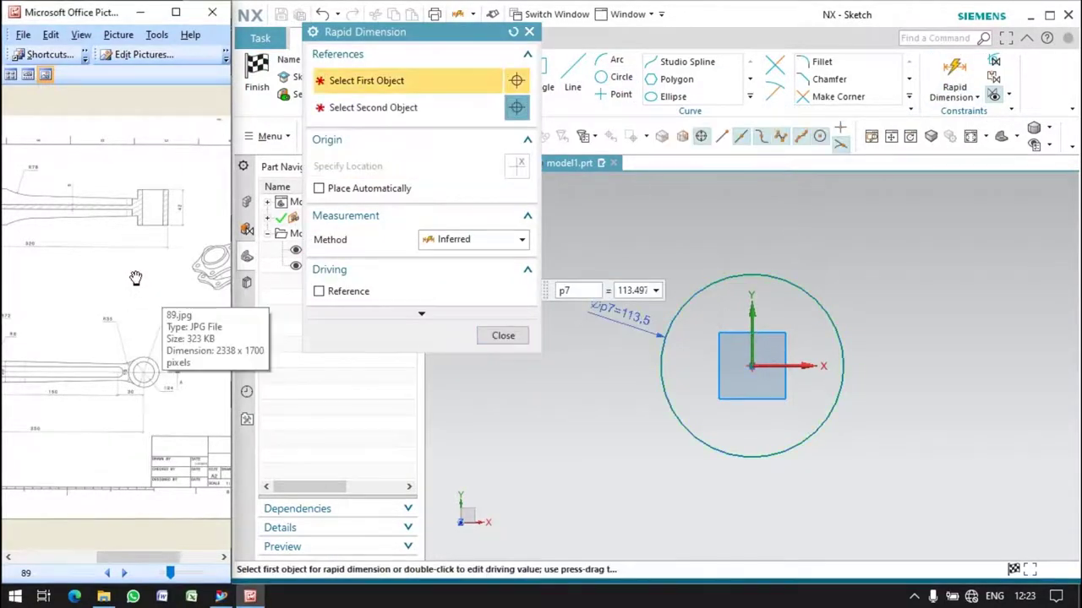
left_click_drag(135, 277, 147, 267)
left_click_drag(169, 573, 175, 573)
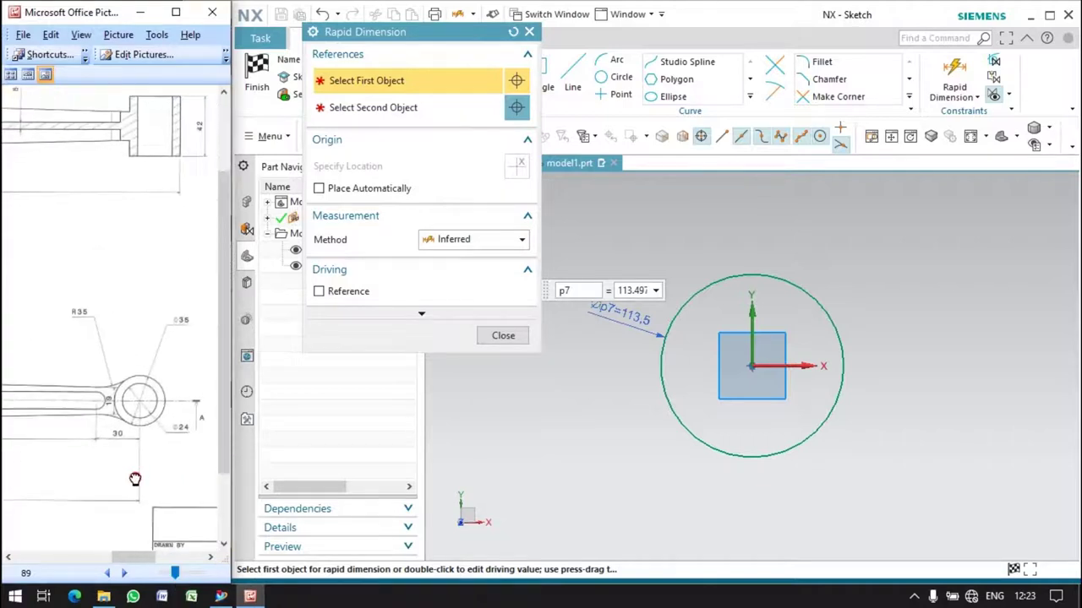
left_click(629, 289)
type("35")
key("Return")
left_click(503, 335)
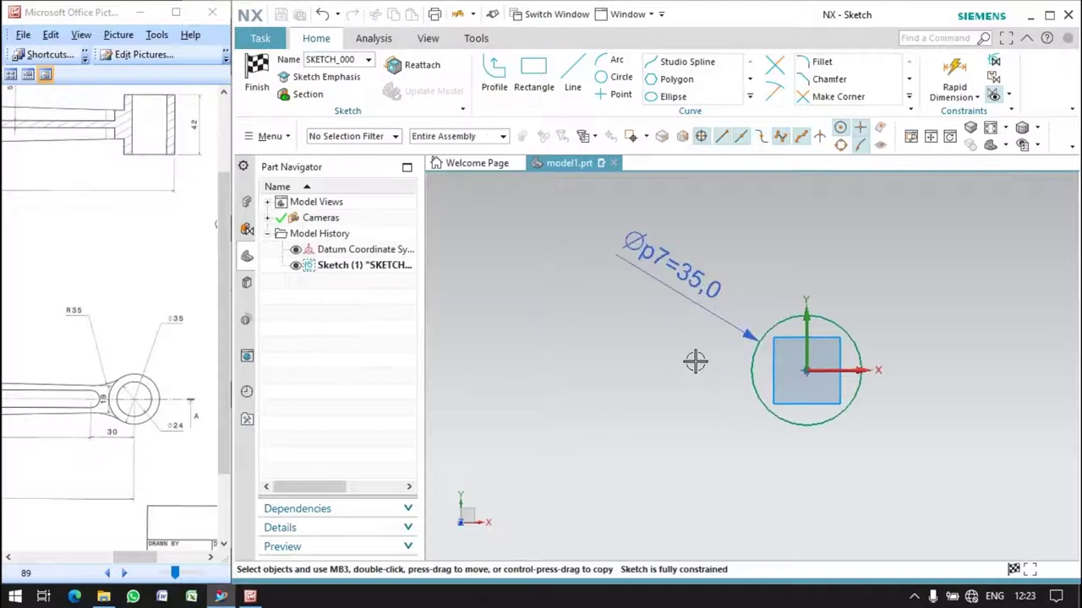
left_click(256, 74)
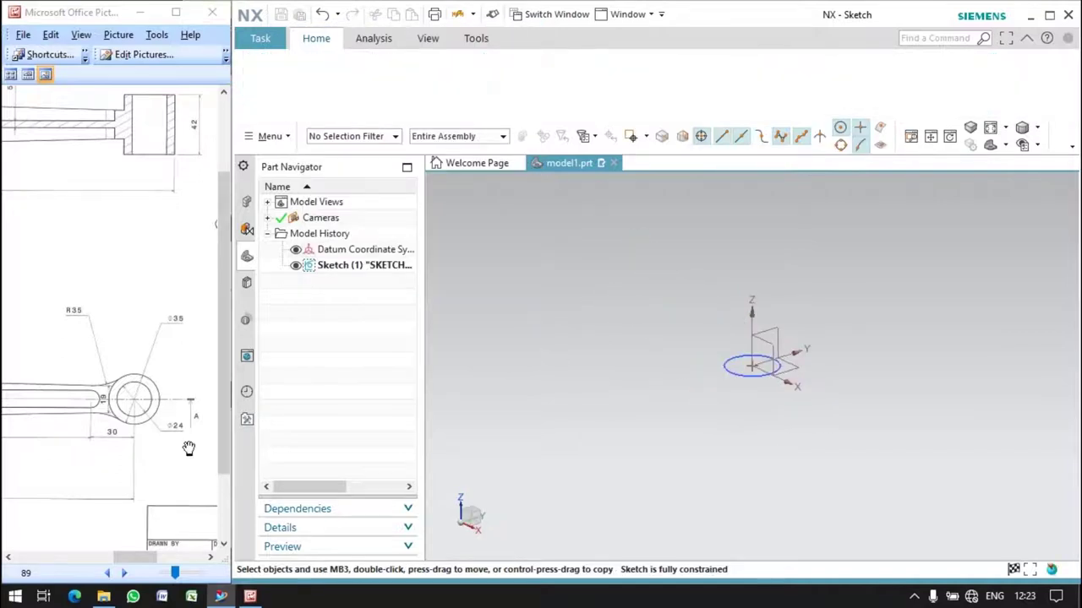
left_click_drag(140, 394, 125, 434)
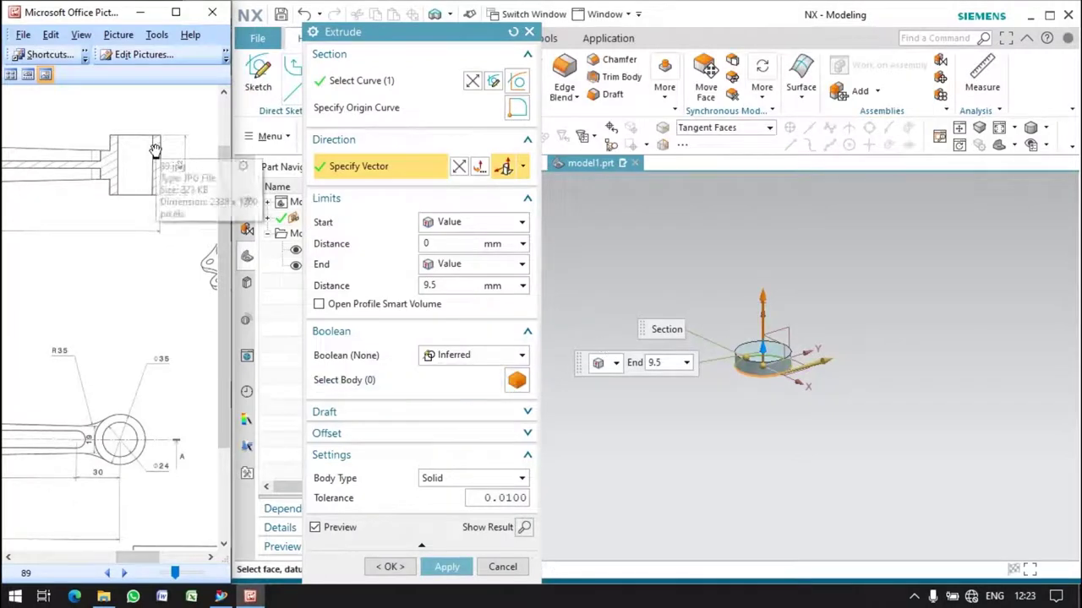
Step: Extrude the Ø35 circle 21 mm into a solid cylinder, Extrude (1)
left_click(662, 366)
type("21")
key("Return")
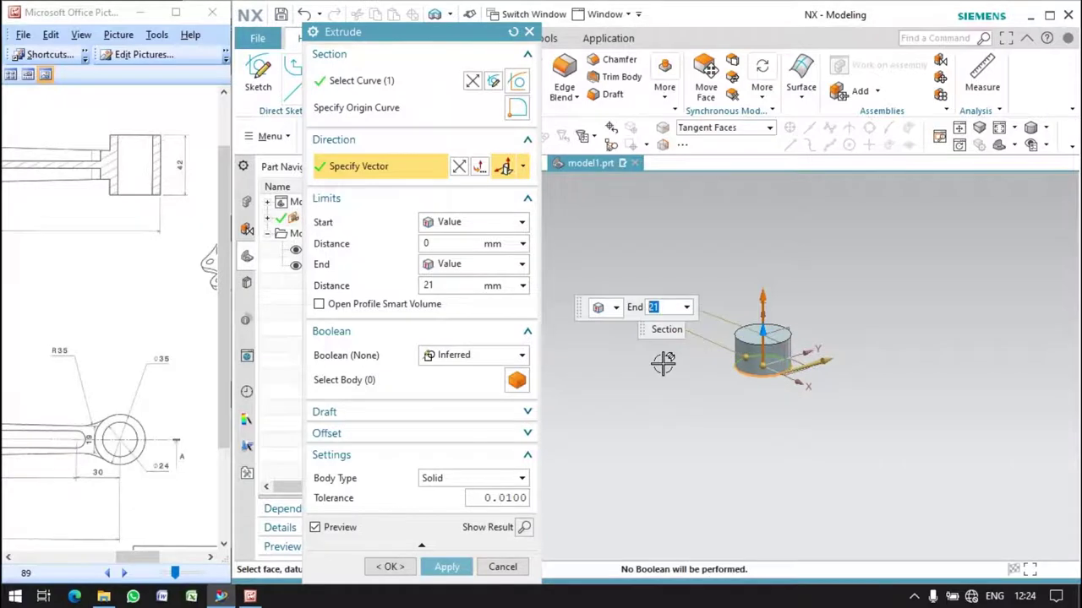
left_click(444, 567)
left_click(502, 567)
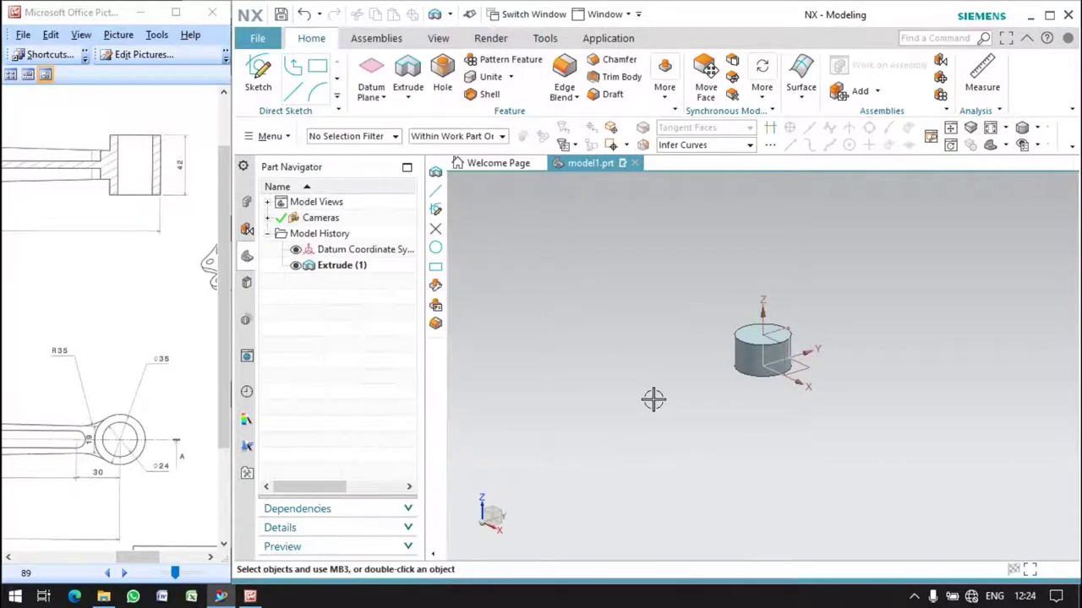
left_click_drag(75, 320, 113, 337)
scroll(112, 336, "down", 2)
scroll(97, 358, "down", 2)
scroll(135, 360, "down", 1)
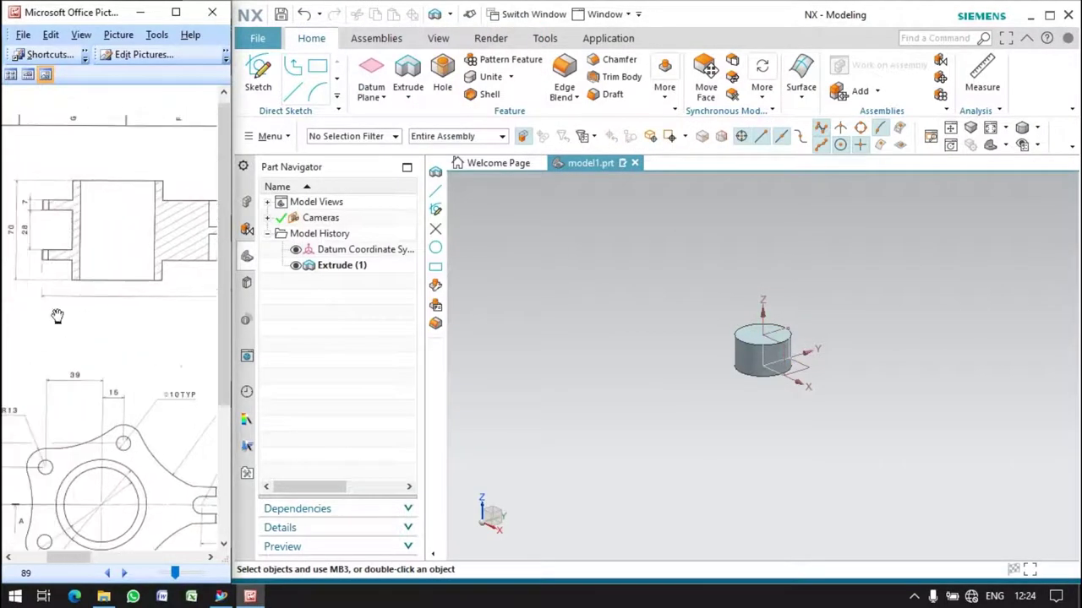
scroll(58, 310, "down", 2)
left_click_drag(108, 367, 122, 366)
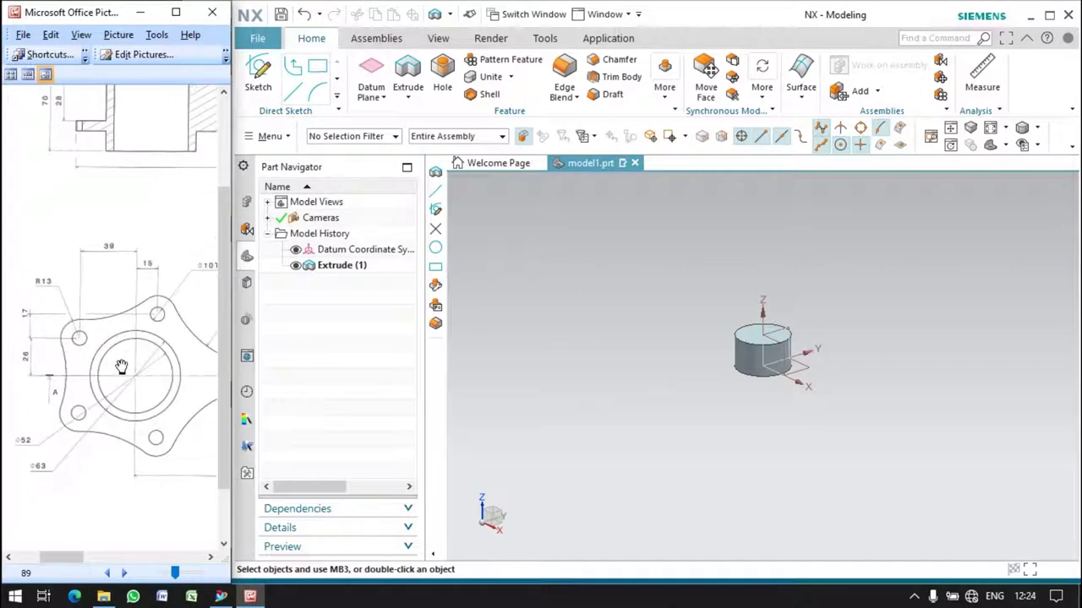
Step: In a new sketch on the default plane, draw a circle left of the origin
left_click(265, 79)
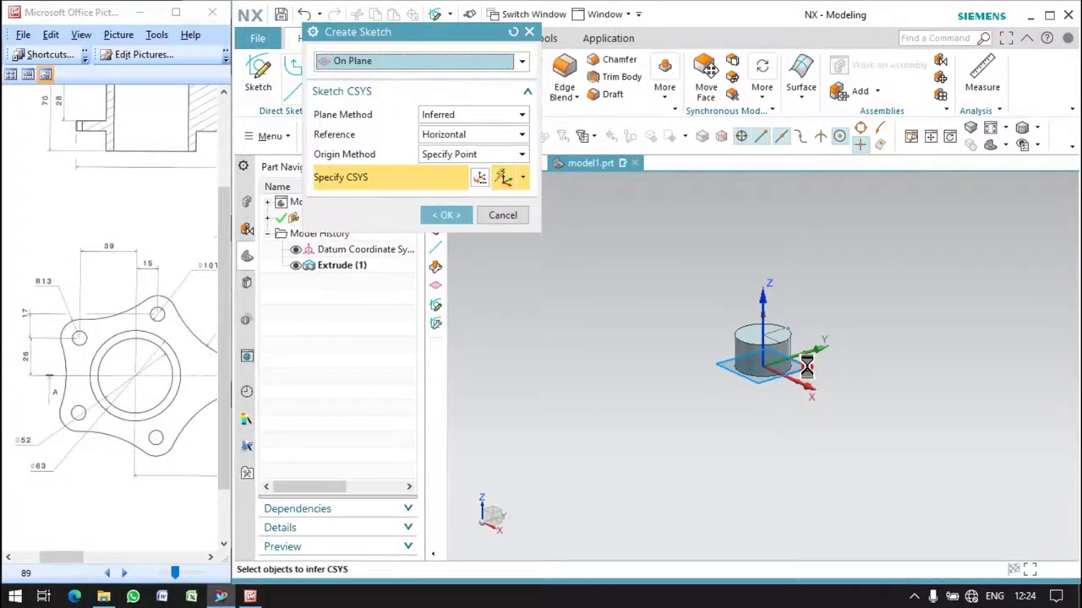
left_click(435, 219)
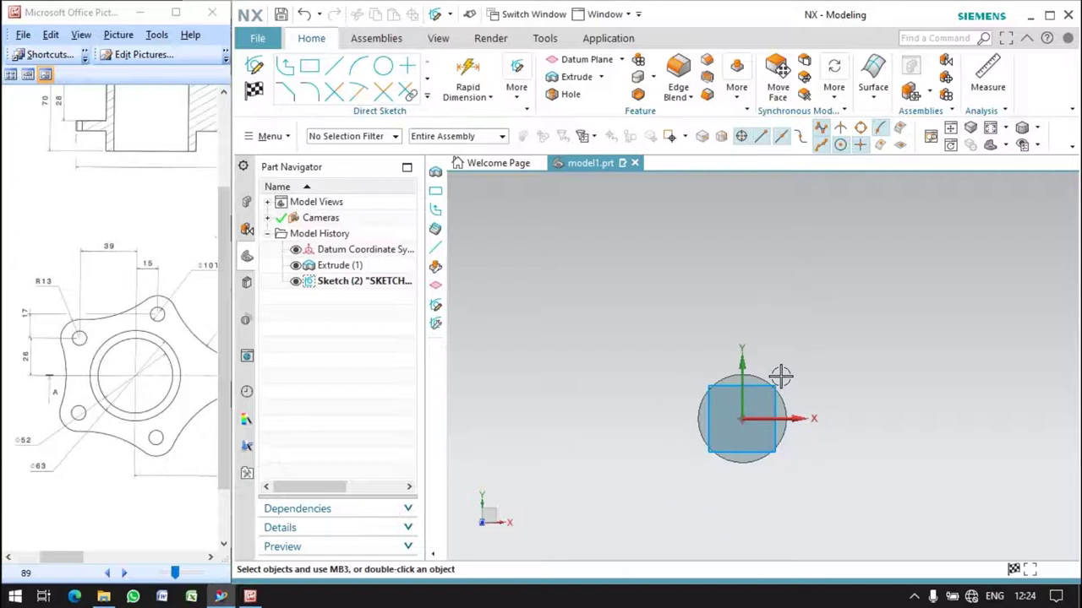
left_click(383, 67)
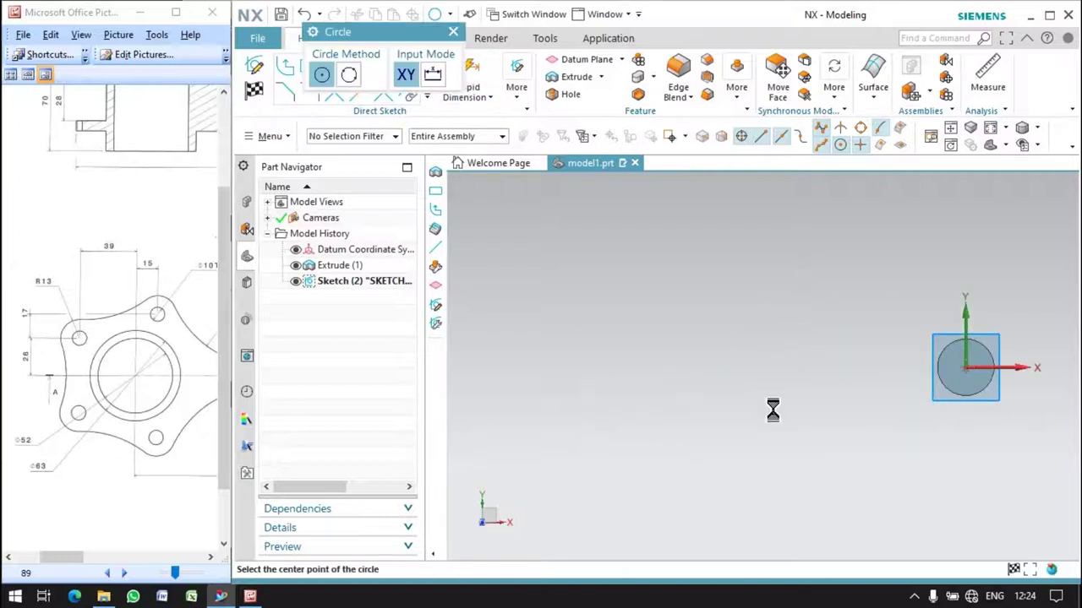
left_click(595, 367)
left_click(610, 414)
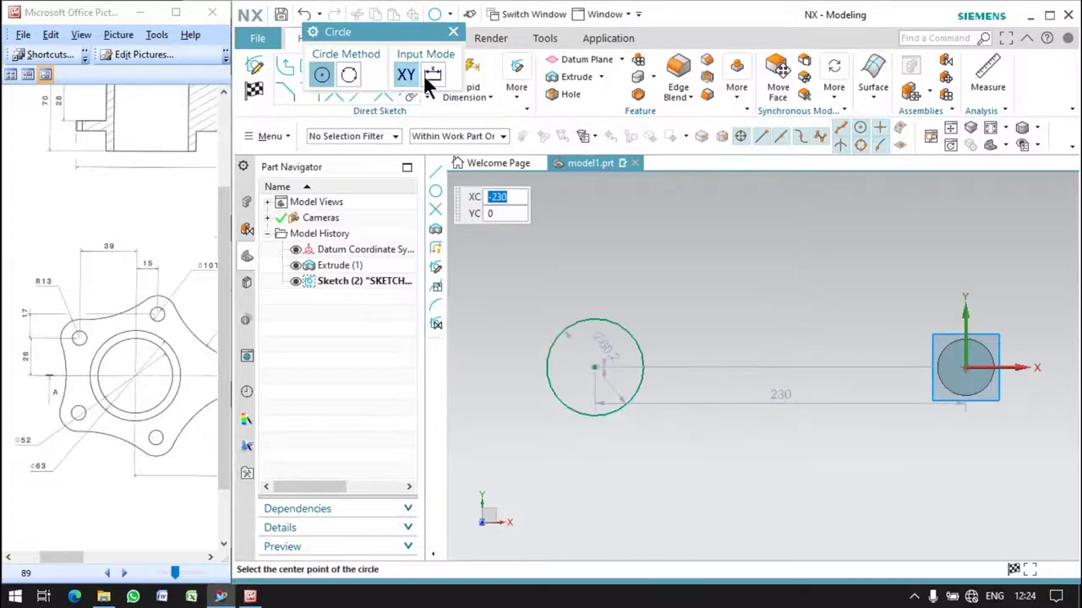
key("Escape")
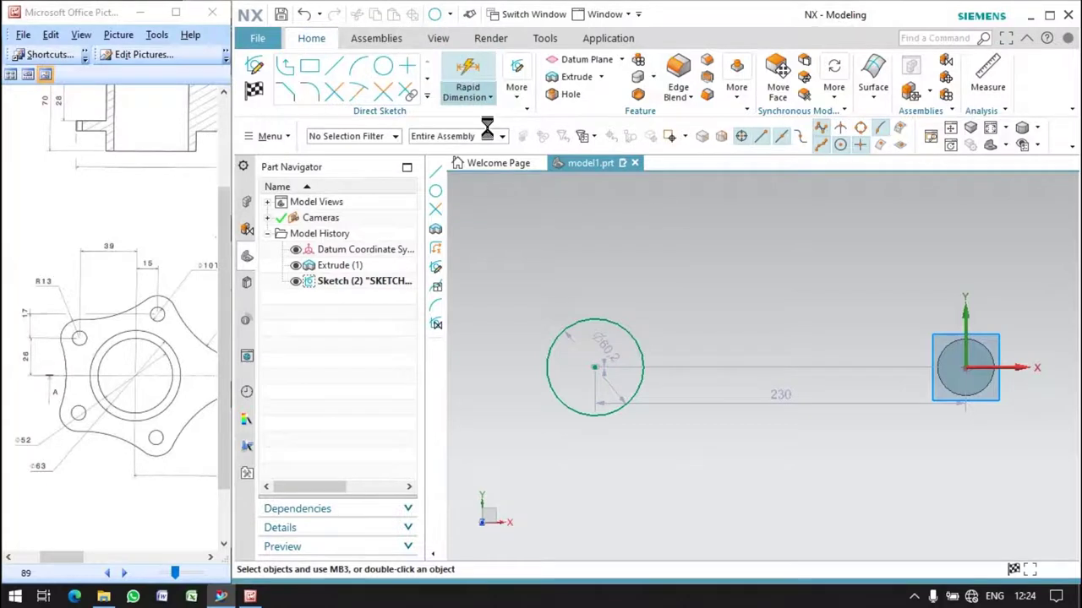
Step: Dimension the new circle to Ø63 with a 250 mm centre distance, then finish the sketch
left_click(630, 331)
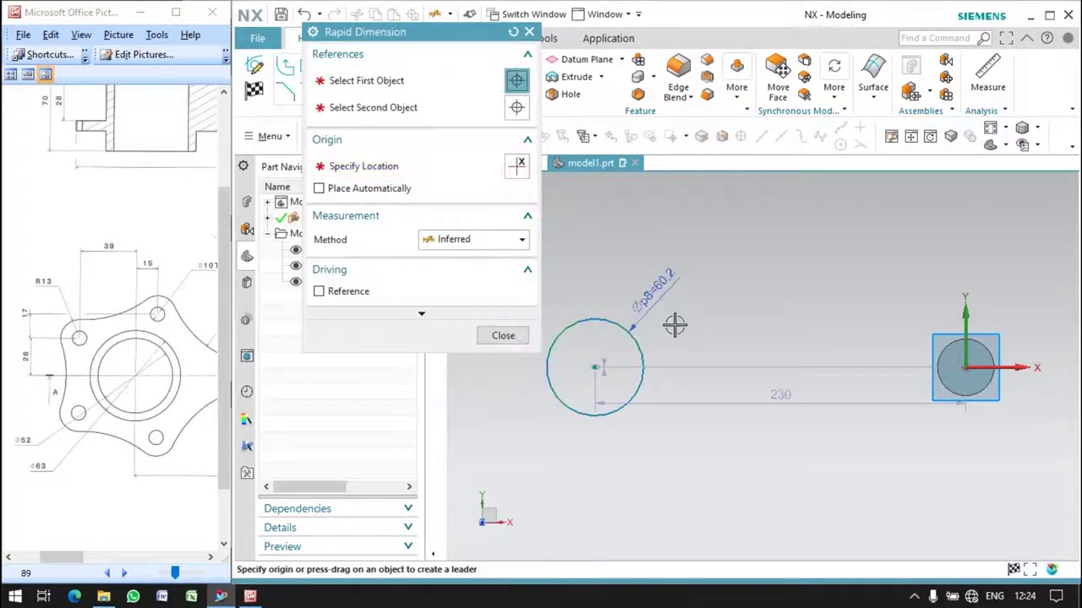
left_click(674, 324)
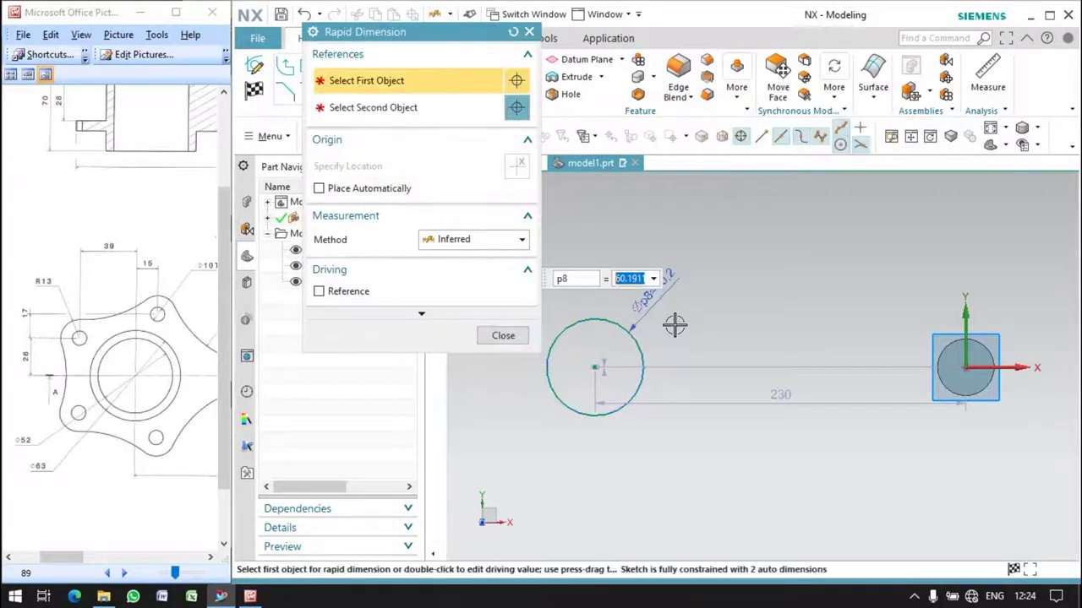
left_click(513, 343)
double_click(758, 395)
left_click_drag(53, 381, 130, 420)
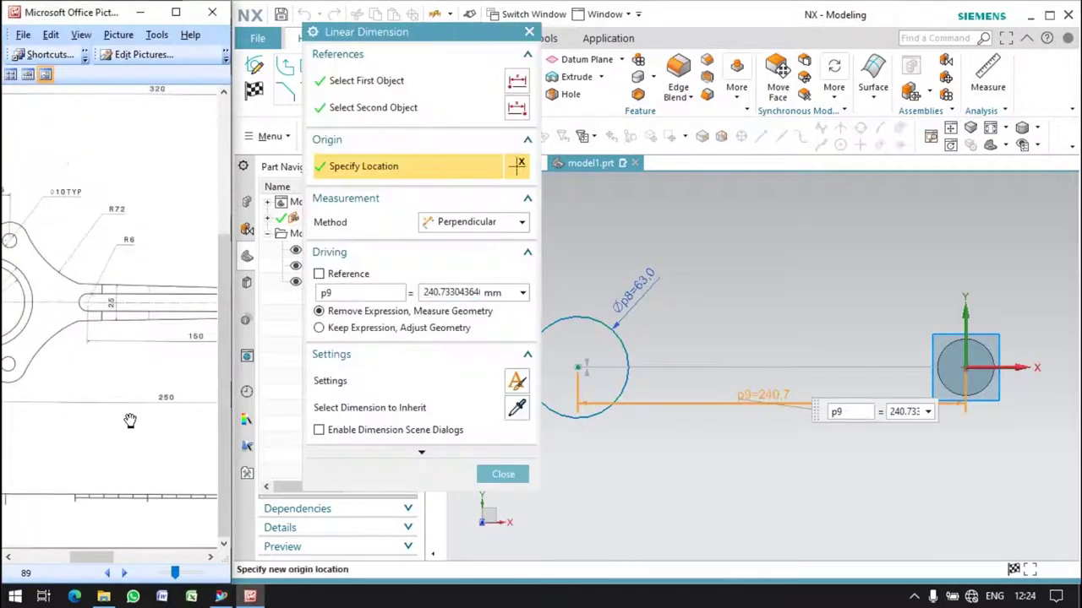
left_click(451, 292)
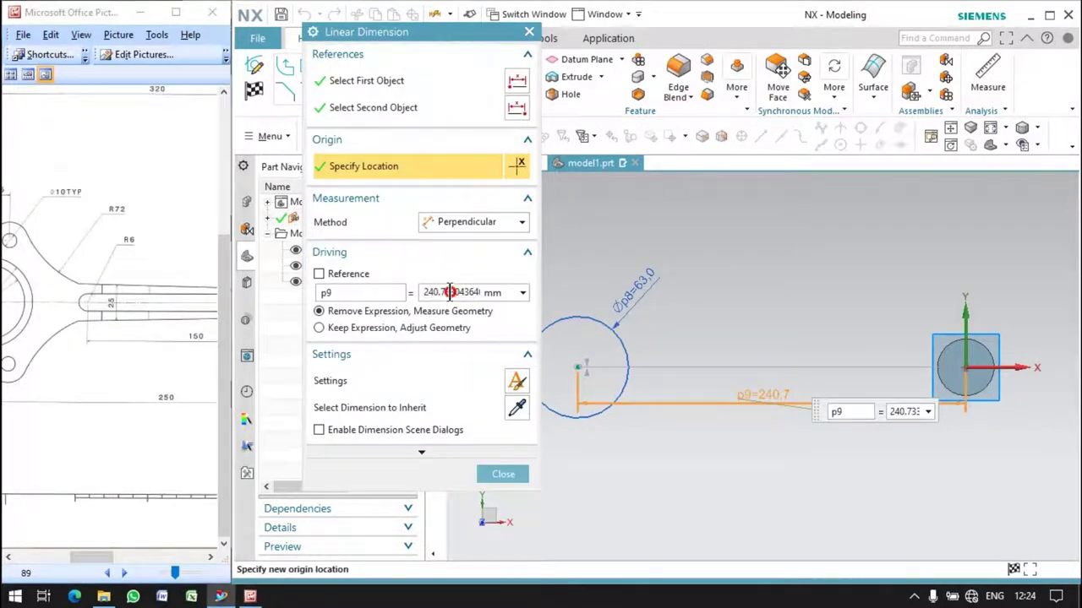
type("250")
key("Return")
left_click(511, 472)
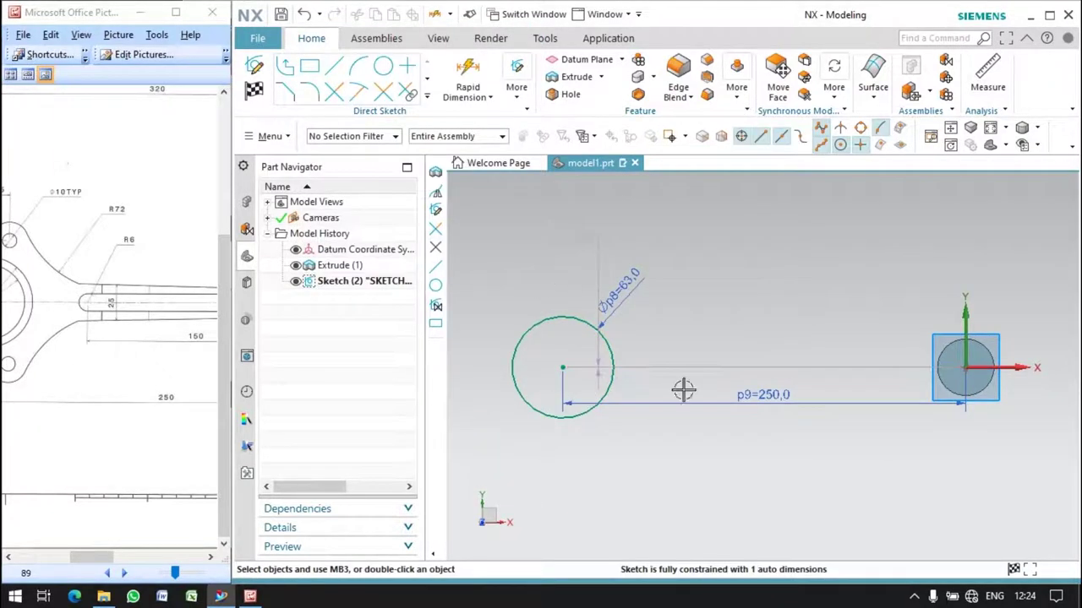
left_click(251, 85)
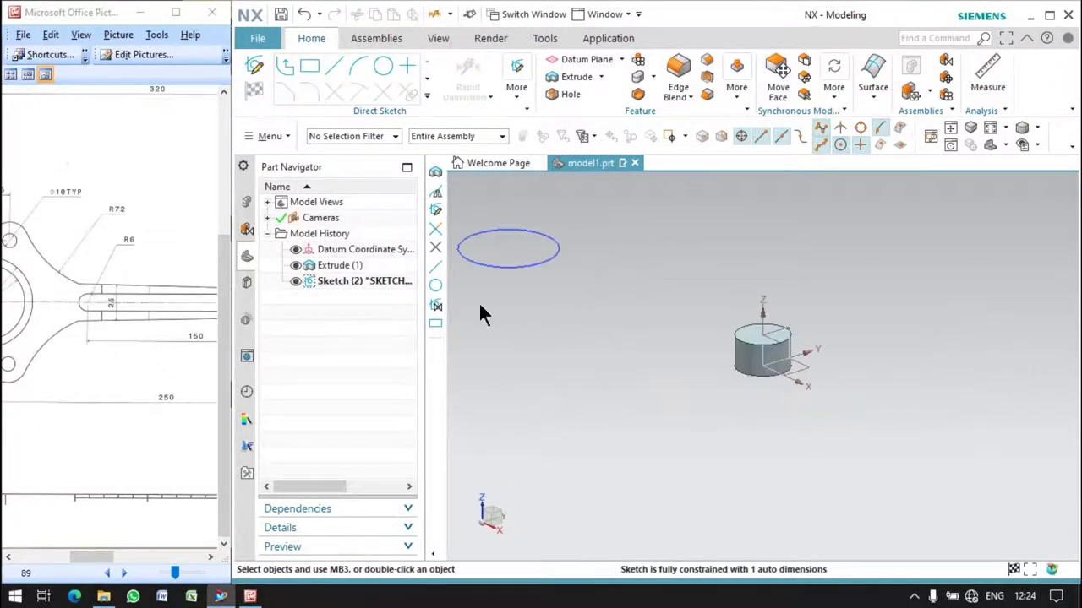
Step: Extrude the Ø63 circle 35 mm into a second cylinder, Extrude (3), then begin a new sketch
left_click(507, 266)
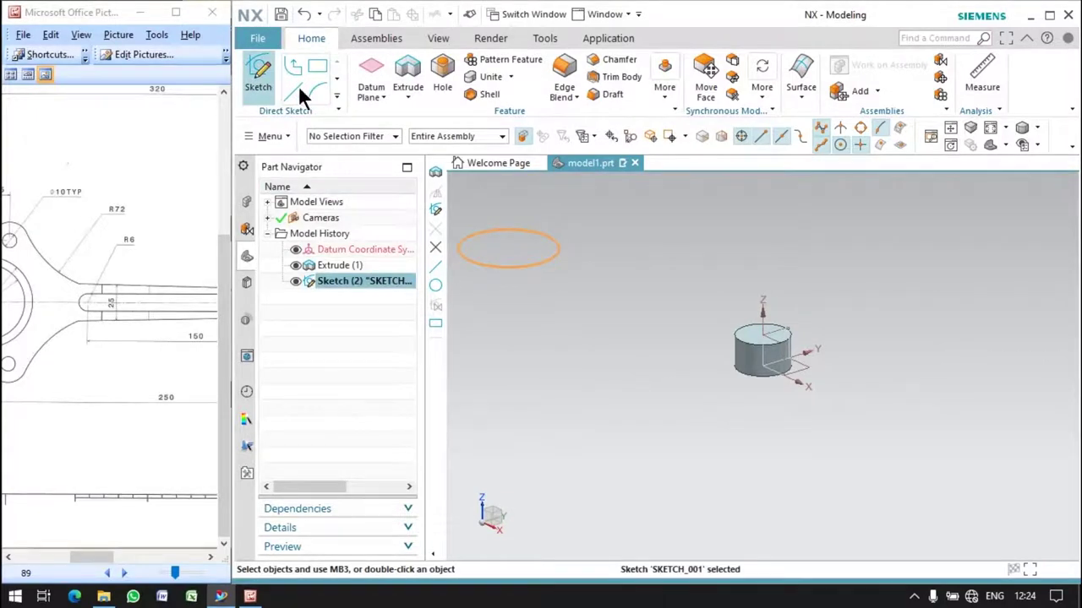
left_click(407, 72)
scroll(110, 397, "down", 2)
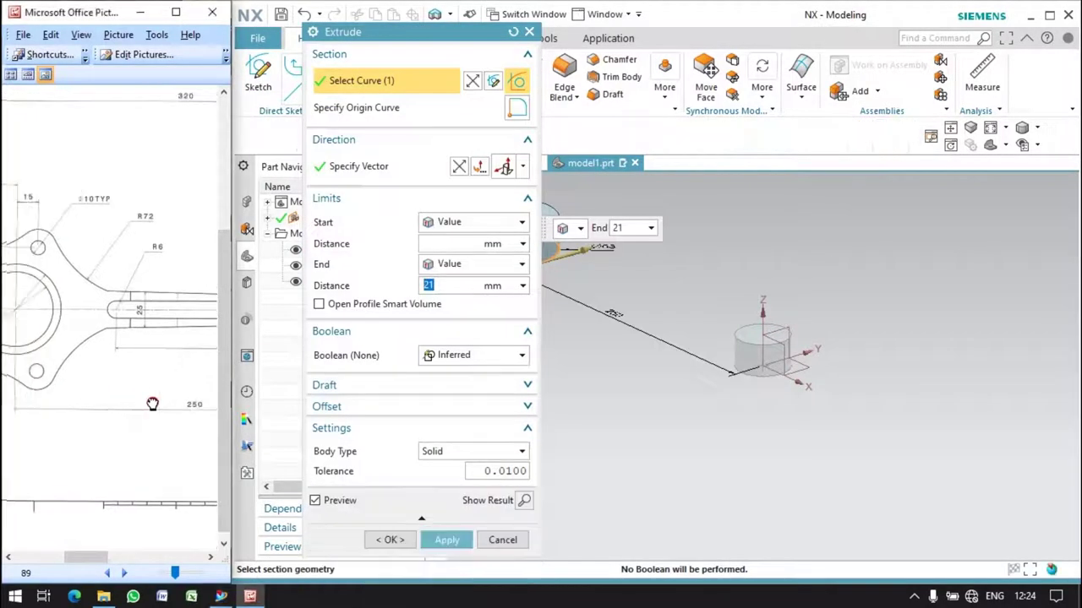
scroll(140, 499, "down", 3)
scroll(140, 499, "up", 3)
left_click(435, 285)
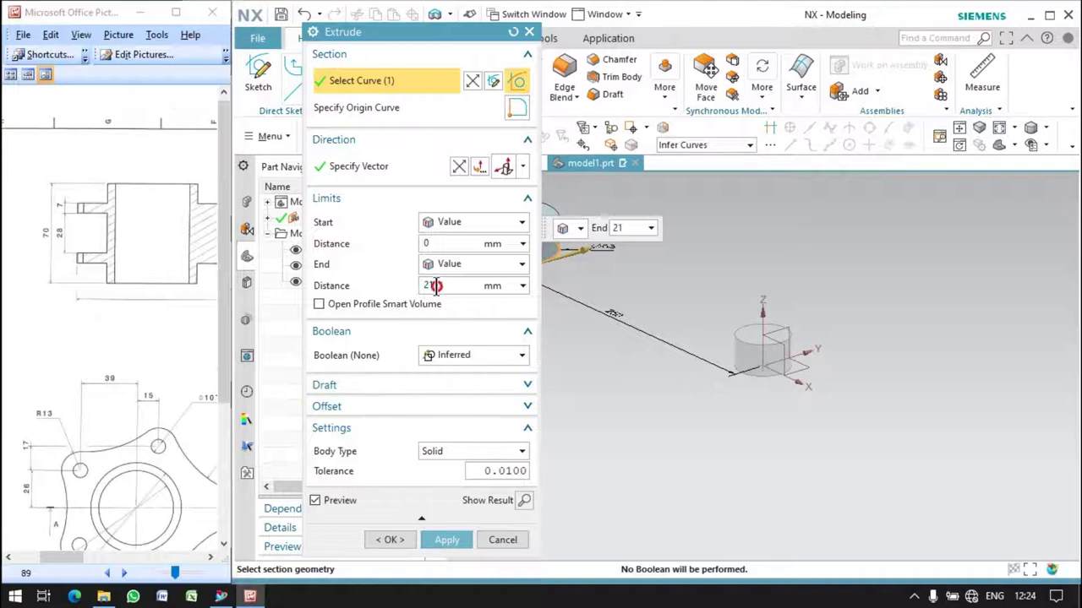
middle_click(550, 527)
key("ctrl+f")
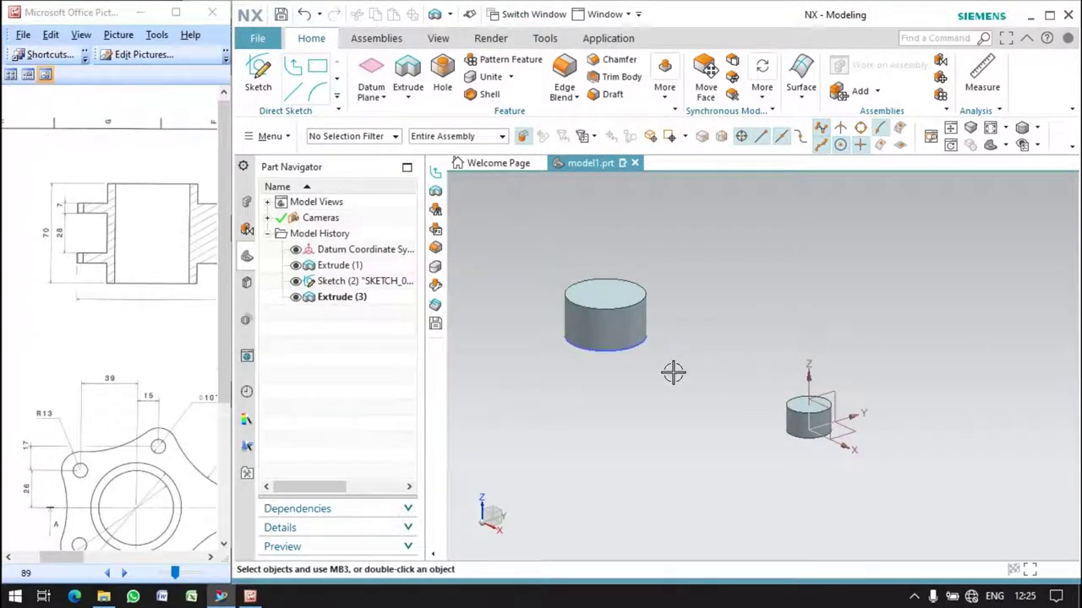
left_click(258, 76)
Step: Draw a tapered line from the large circle to past the small circle
middle_click(603, 343)
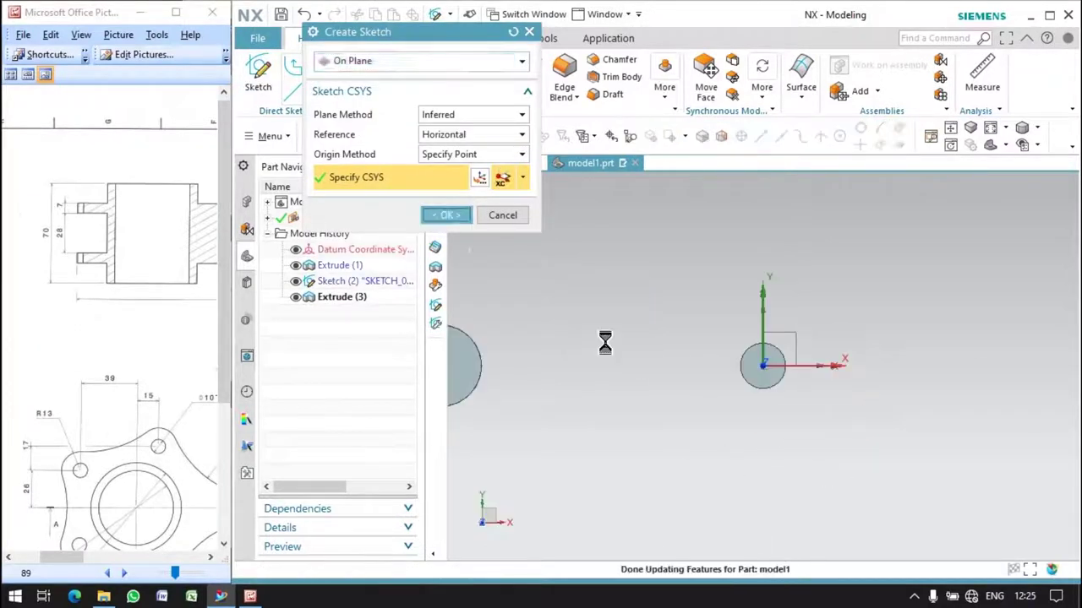
scroll(950, 369, "up", 2)
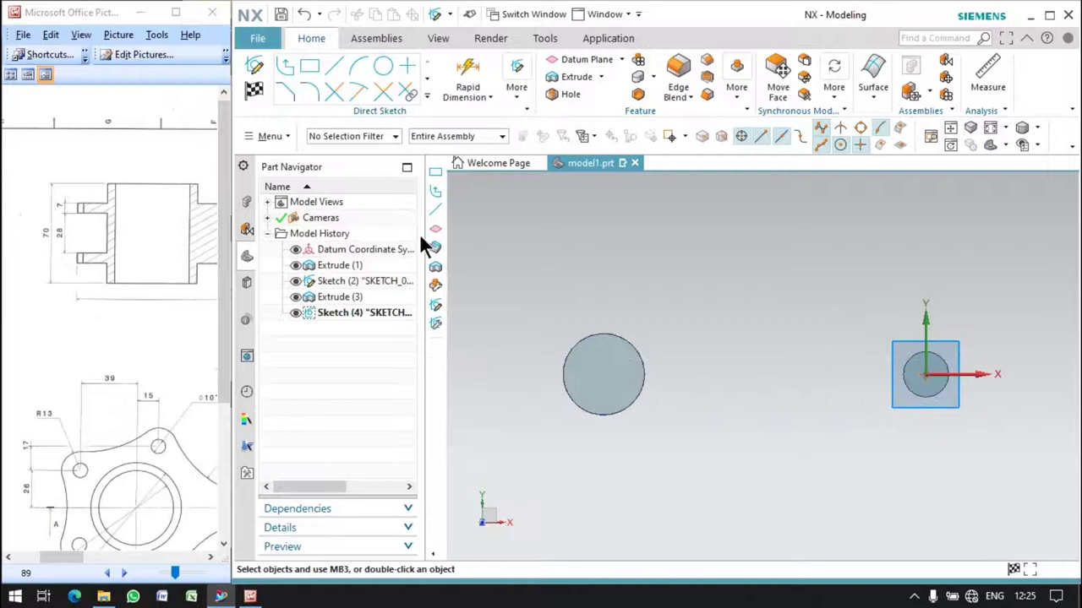
left_click(334, 72)
left_click(519, 348)
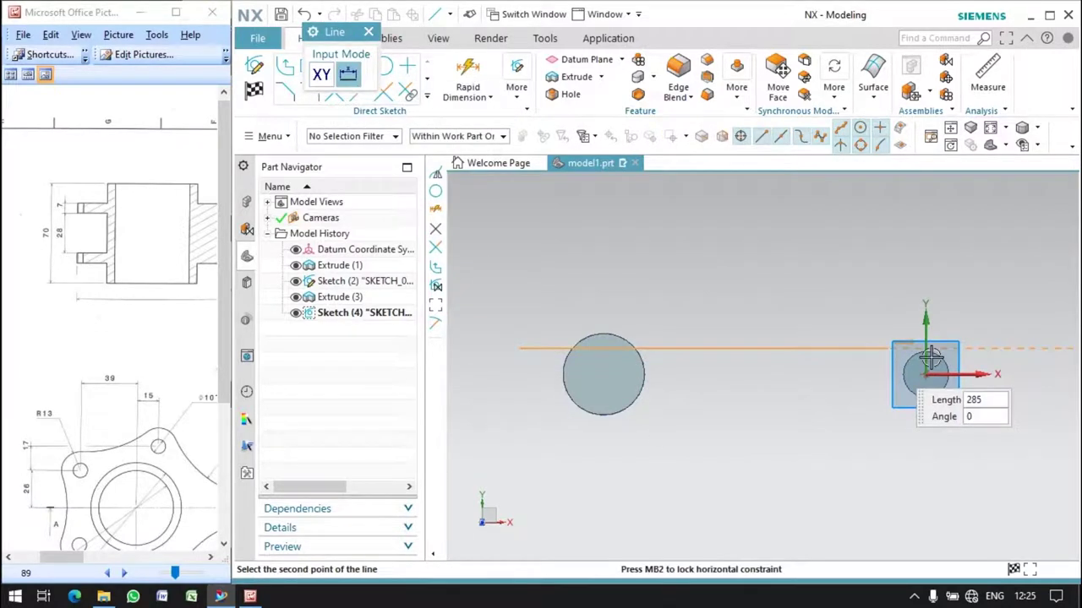
left_click(1033, 375)
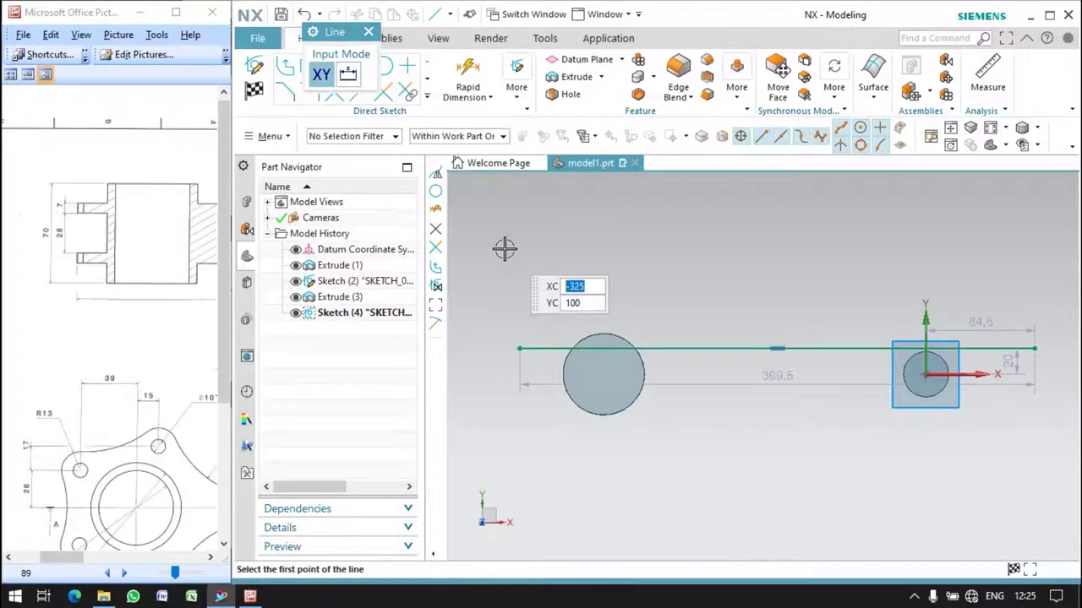
key("ctrl+z")
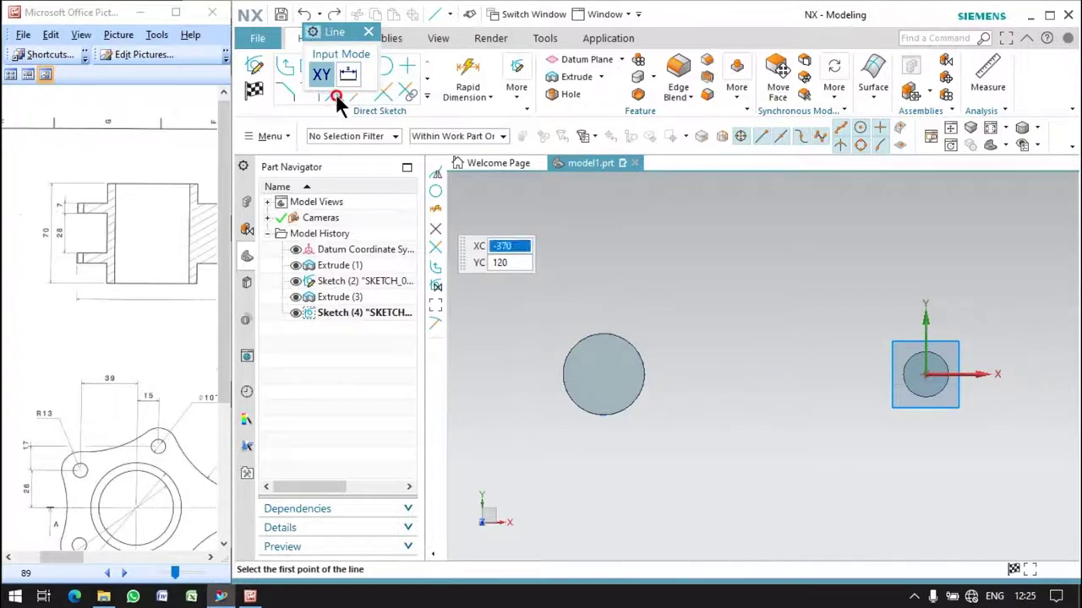
left_click_drag(342, 32, 355, 224)
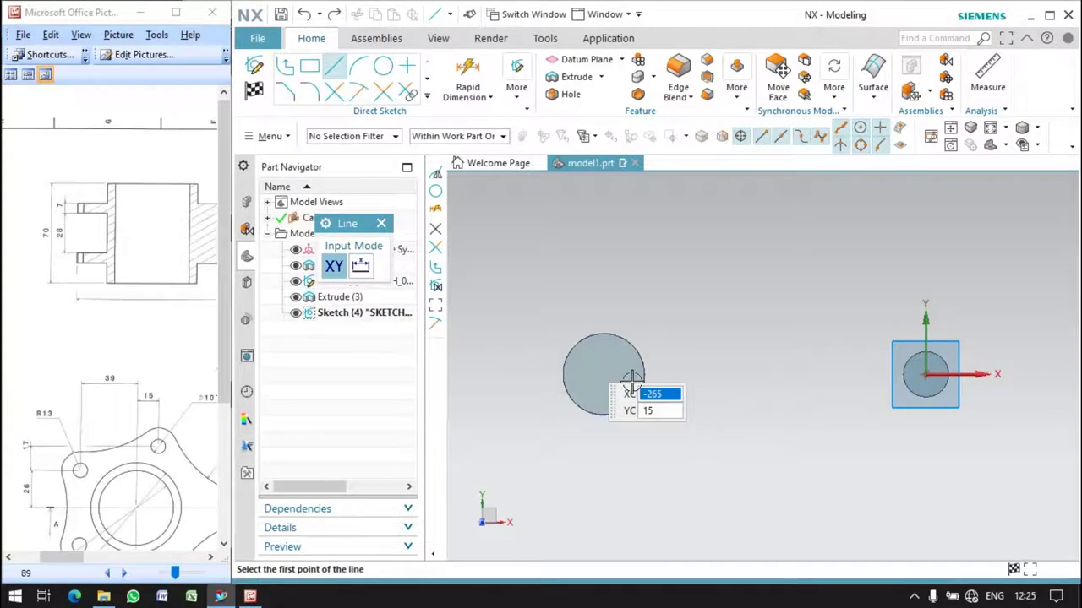
left_click(514, 266)
left_click(1053, 362)
Step: Mirror the tapered line about the horizontal axis and adjust its left ends
left_click(427, 93)
left_click(285, 218)
left_click(456, 331)
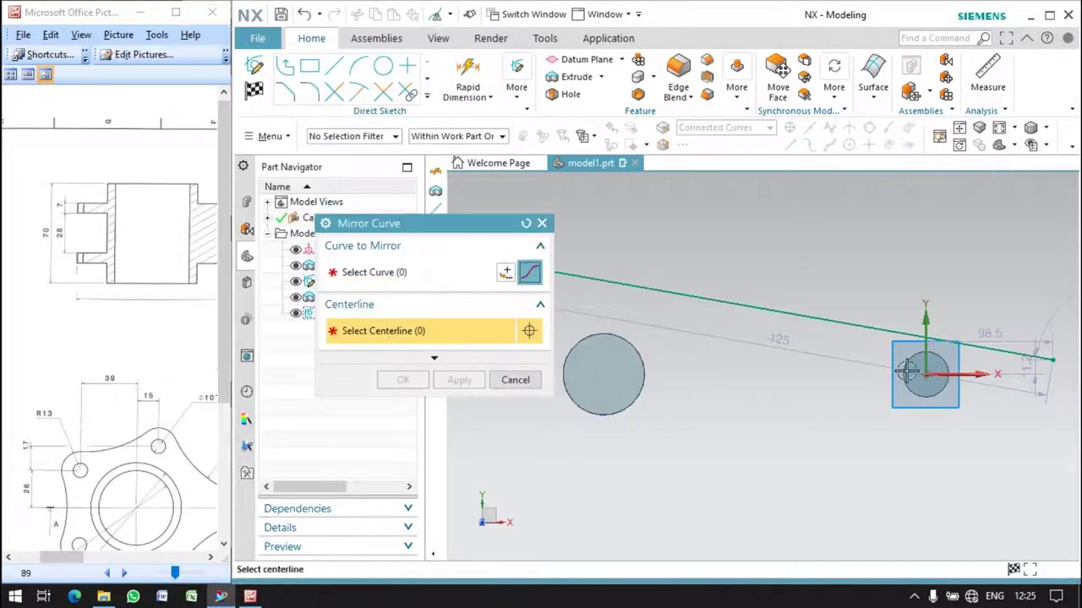
left_click(945, 376)
left_click(757, 306)
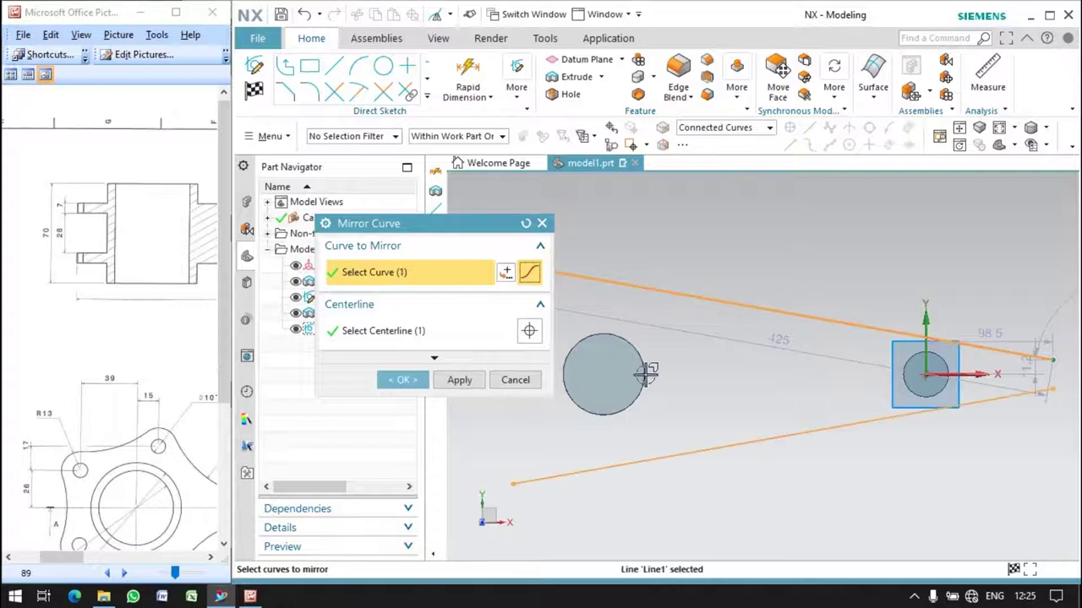
middle_click(524, 450)
left_click_drag(512, 484, 520, 425)
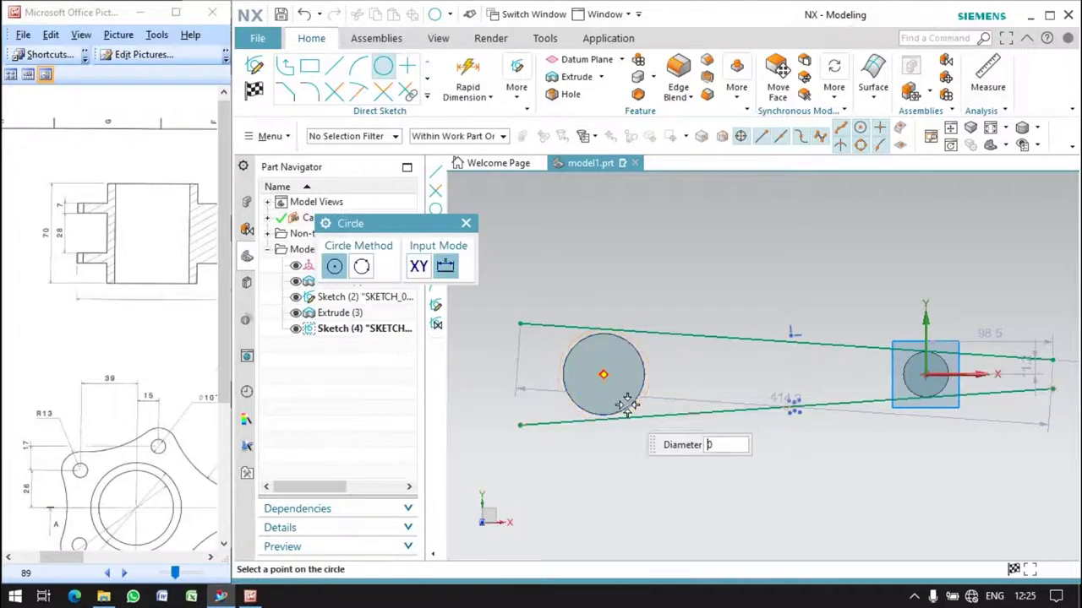
Step: Add circles over the large-end and small-end cylinder outlines
left_click(631, 398)
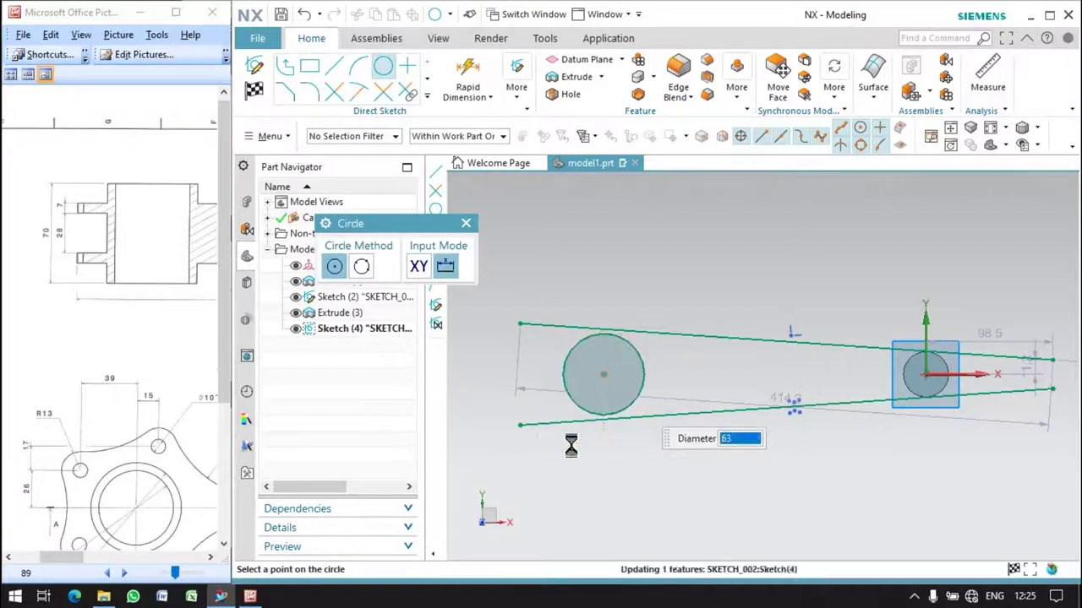
left_click(923, 374)
key("Return")
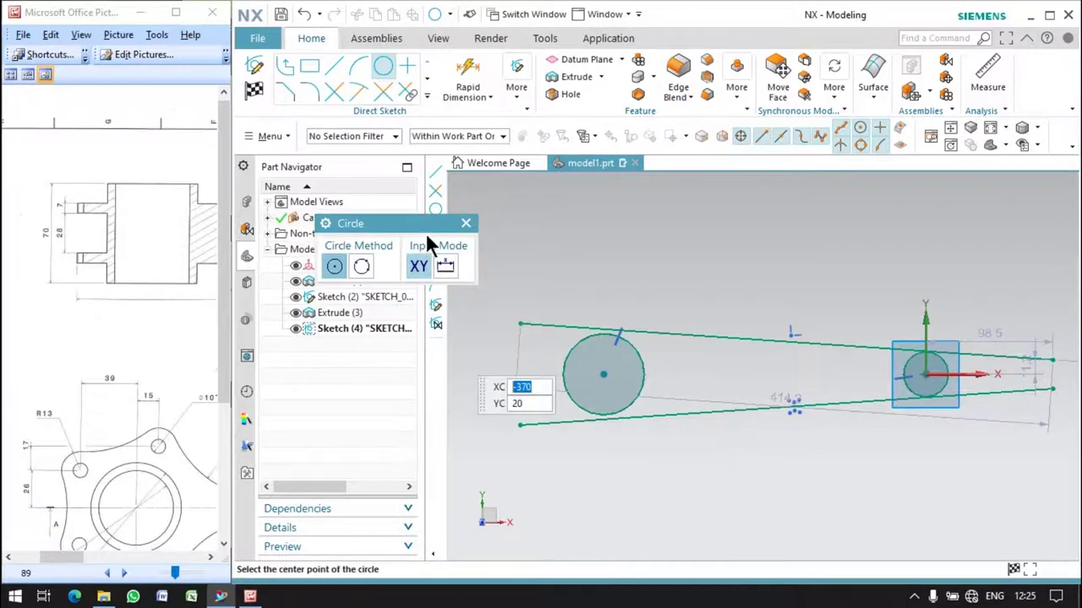
left_click(390, 67)
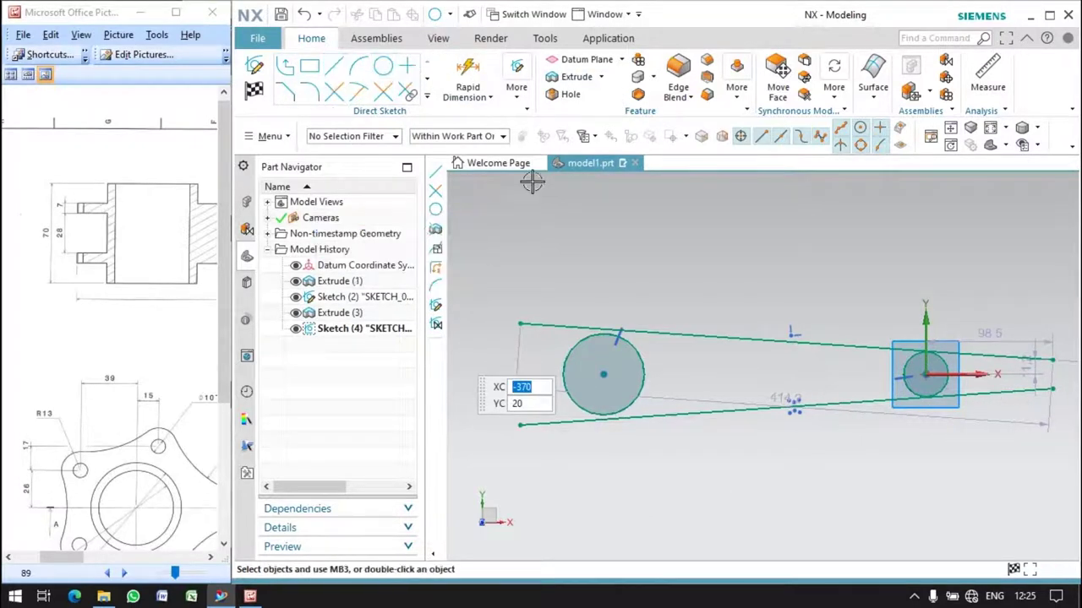
Step: Quick Trim the tapering lines' overhangs at both ends and part of the large circle
left_click_drag(750, 346, 748, 355)
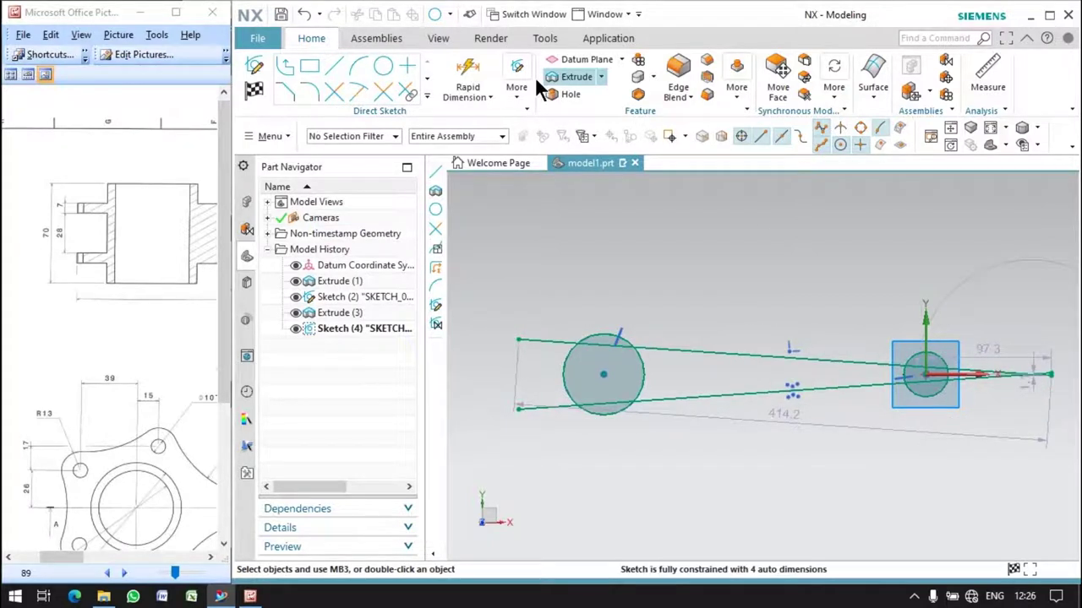
left_click(363, 92)
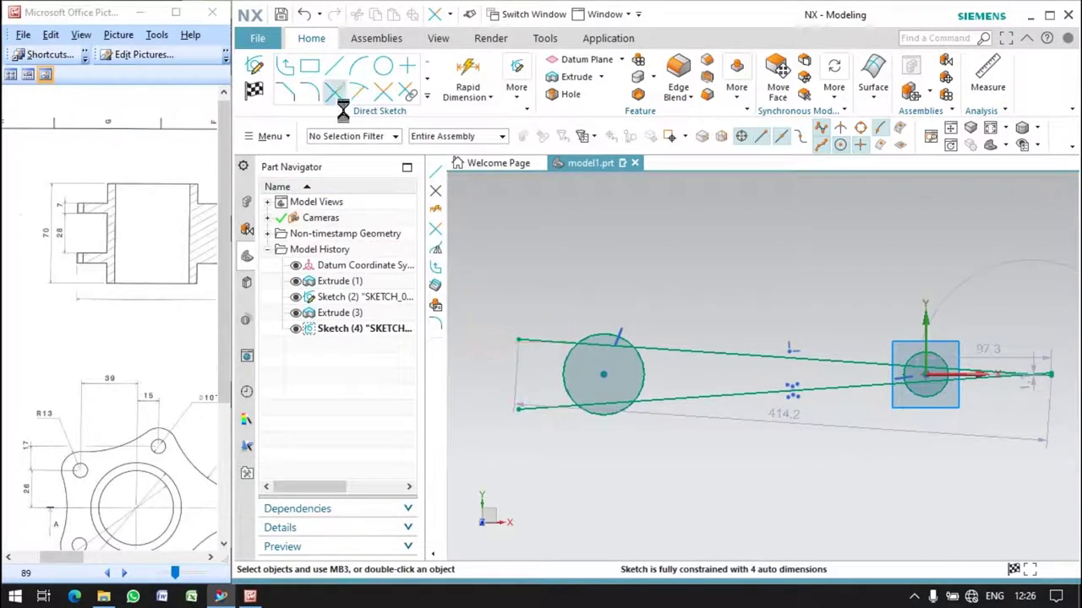
left_click(541, 342)
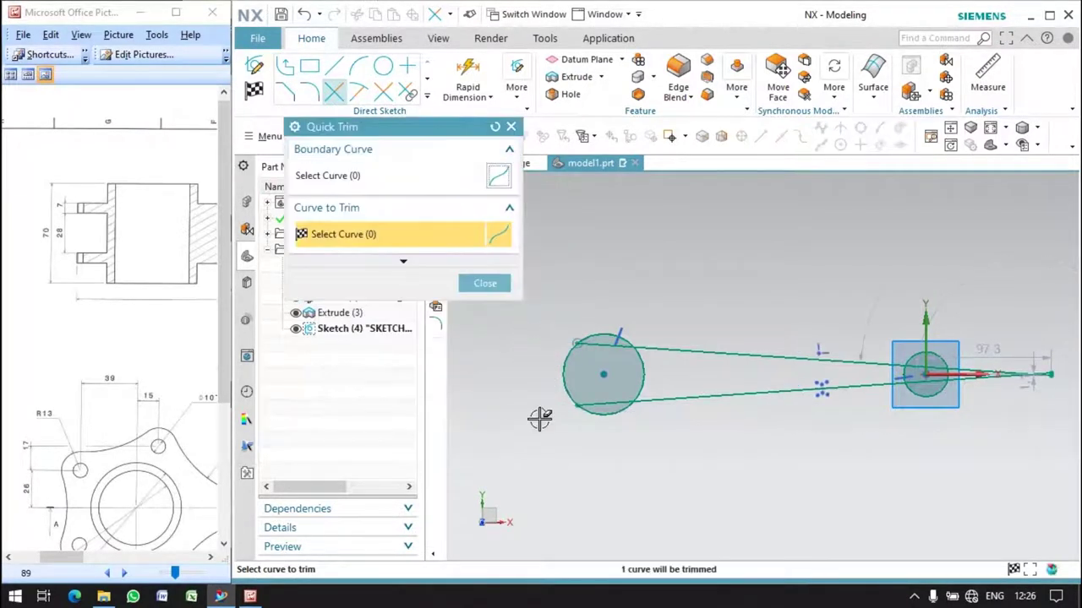
left_click(1007, 379)
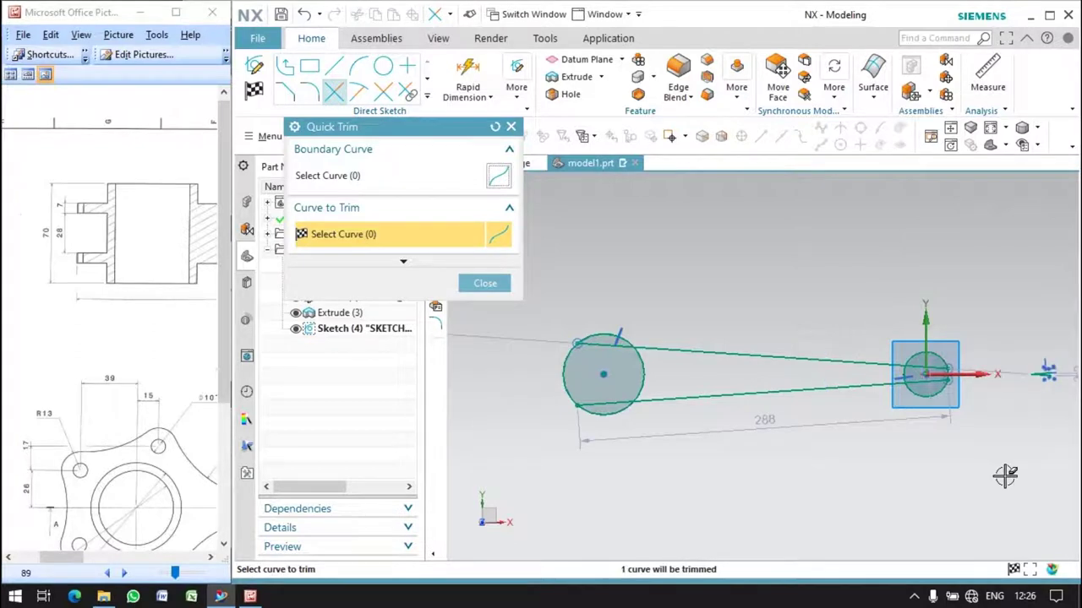
scroll(1052, 380, "up", 2)
scroll(997, 403, "up", 3)
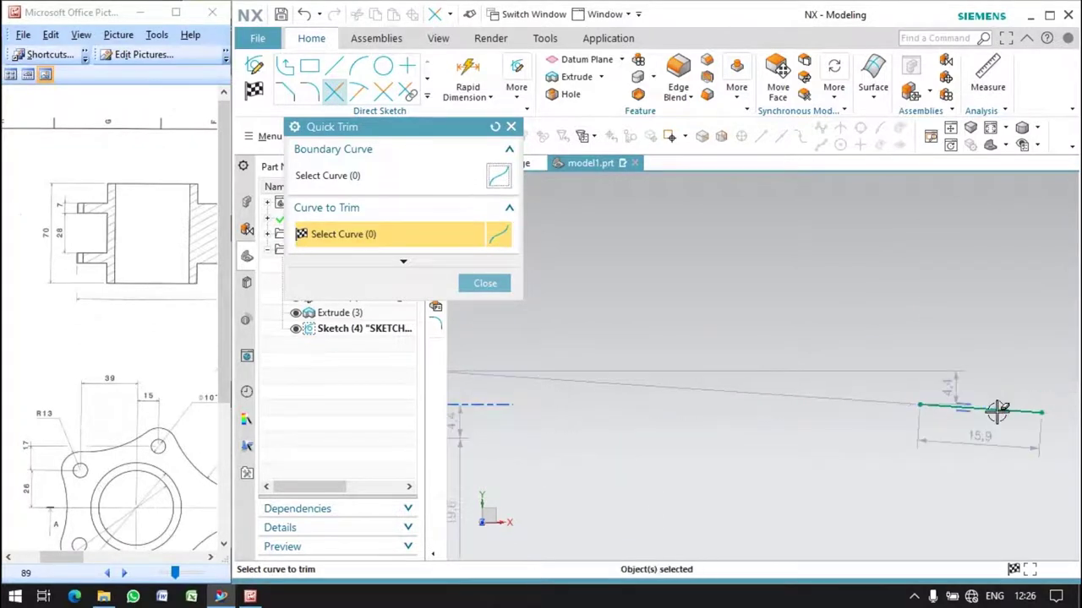
scroll(963, 445, "down", 3)
scroll(748, 459, "down", 2)
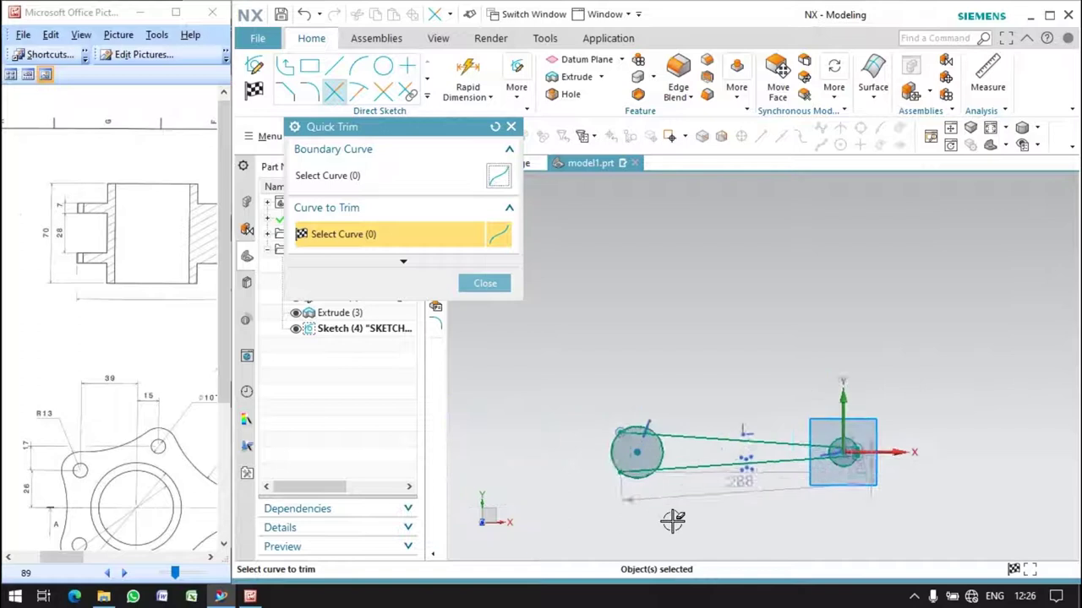
scroll(643, 448, "up", 2)
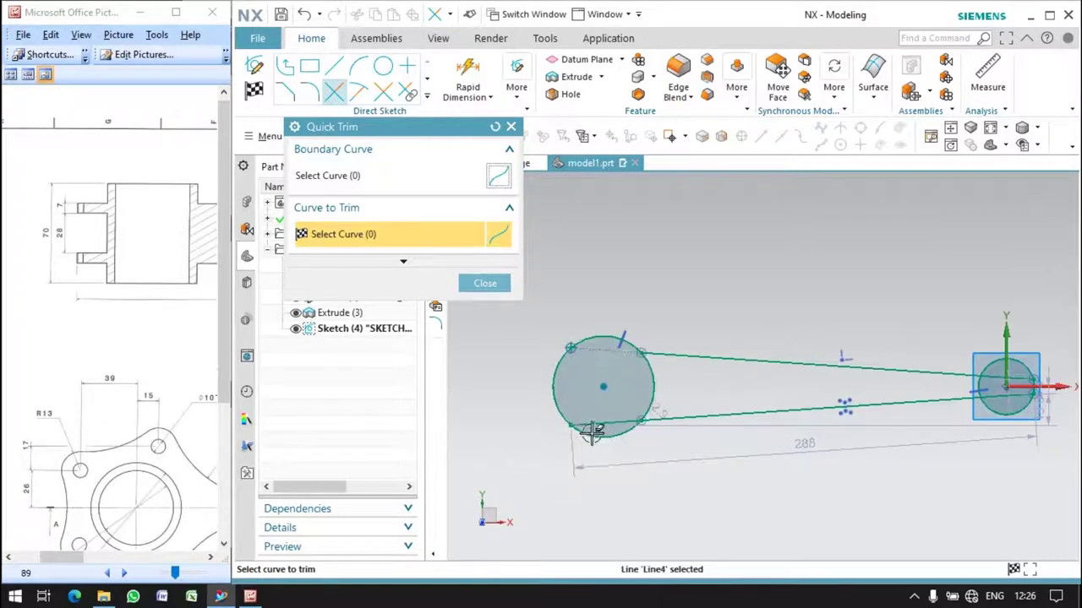
left_click(1000, 395)
left_click(1003, 414)
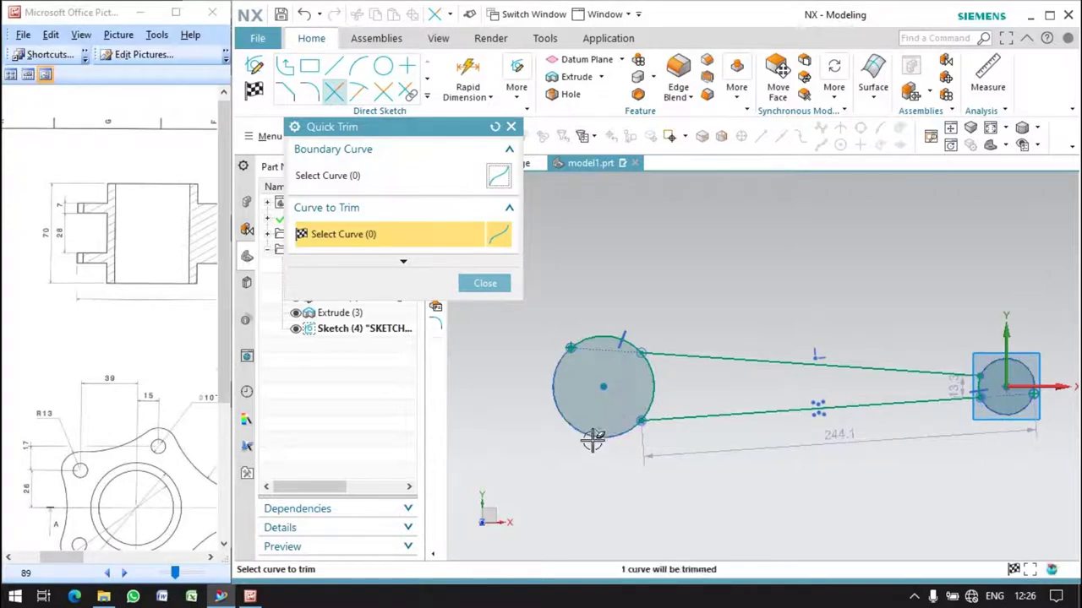
Step: Add a vertical dimension at the large end and set it to 25
left_click(485, 283)
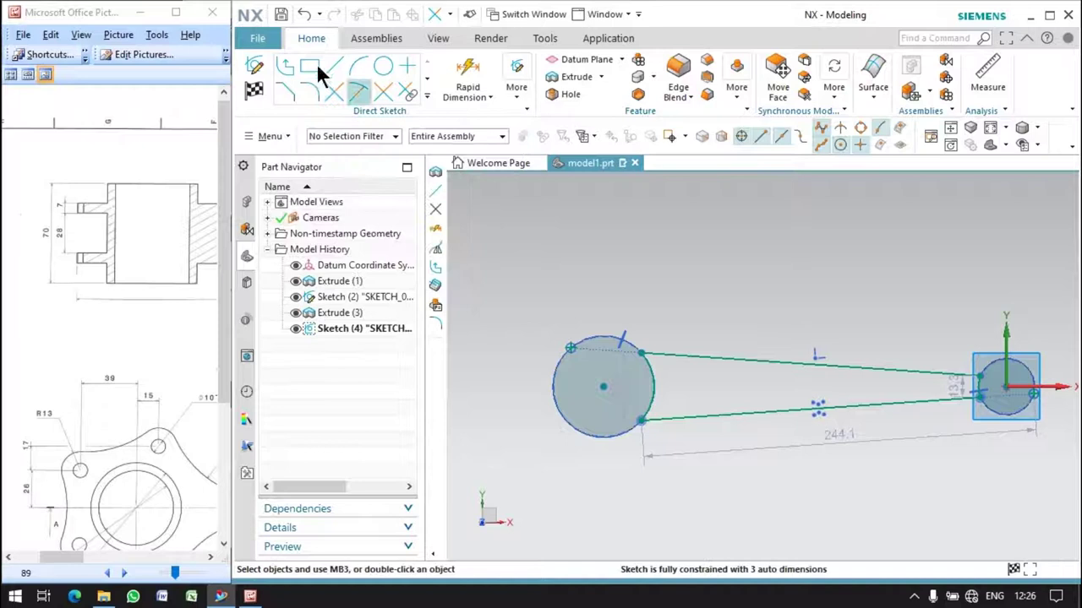
key("d")
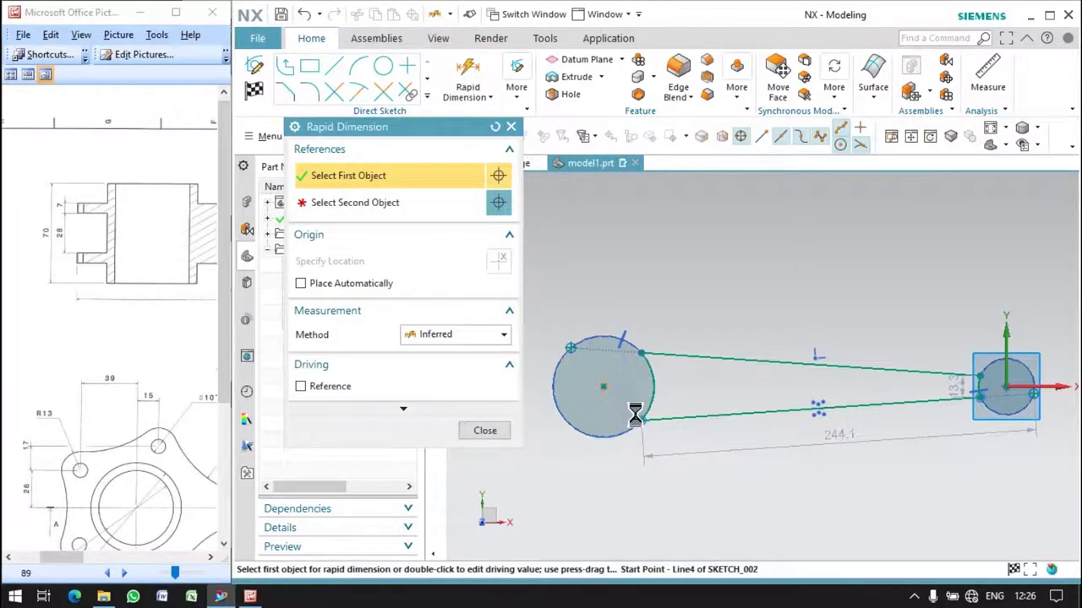
left_click(636, 414)
left_click(567, 471)
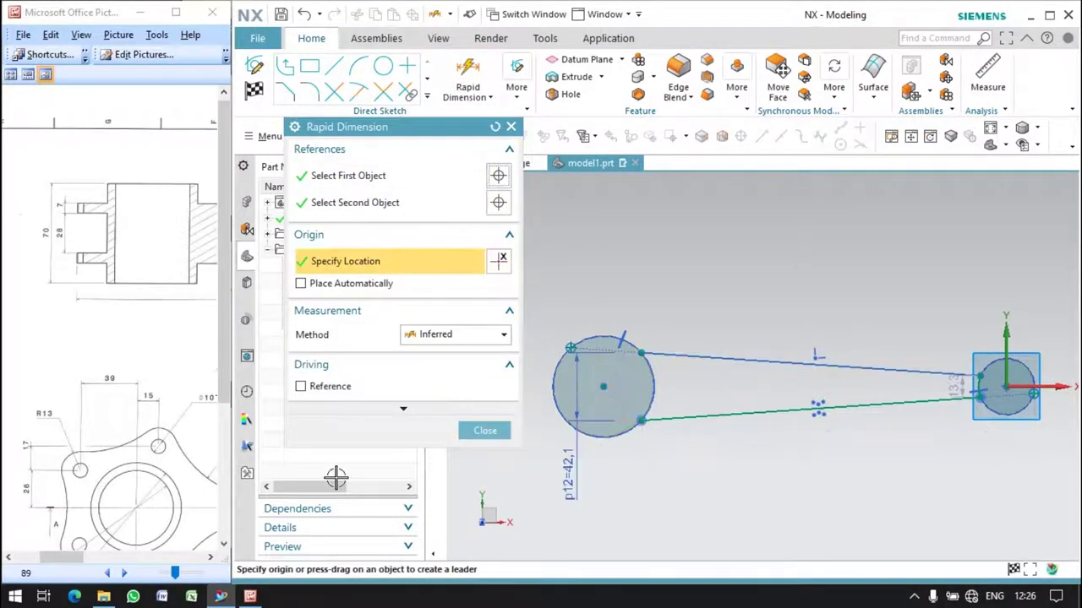
left_click_drag(113, 379, 133, 281)
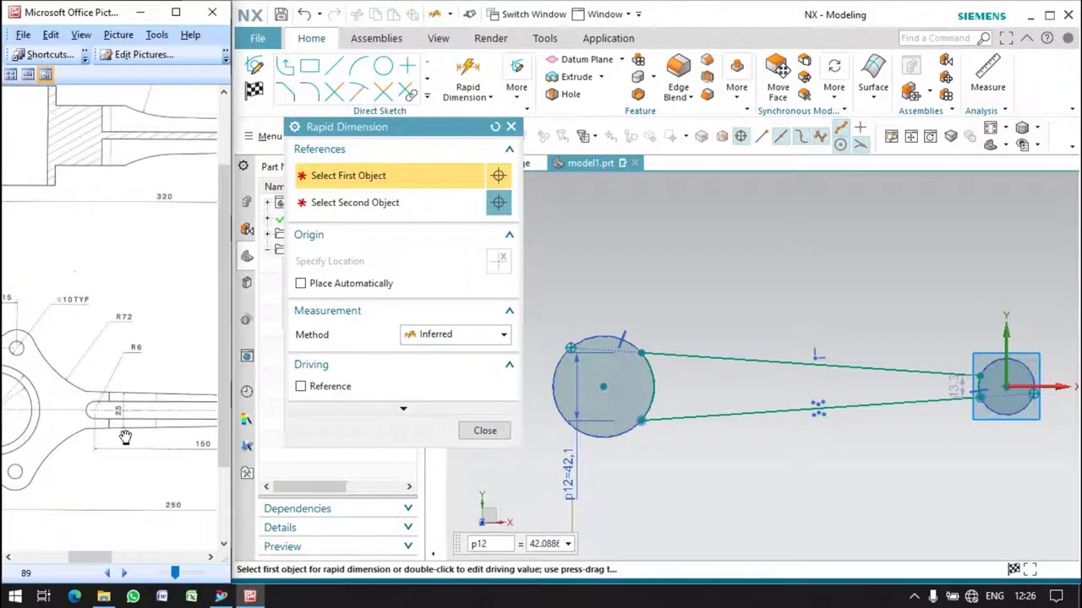
left_click(544, 544)
type("5")
key("Return")
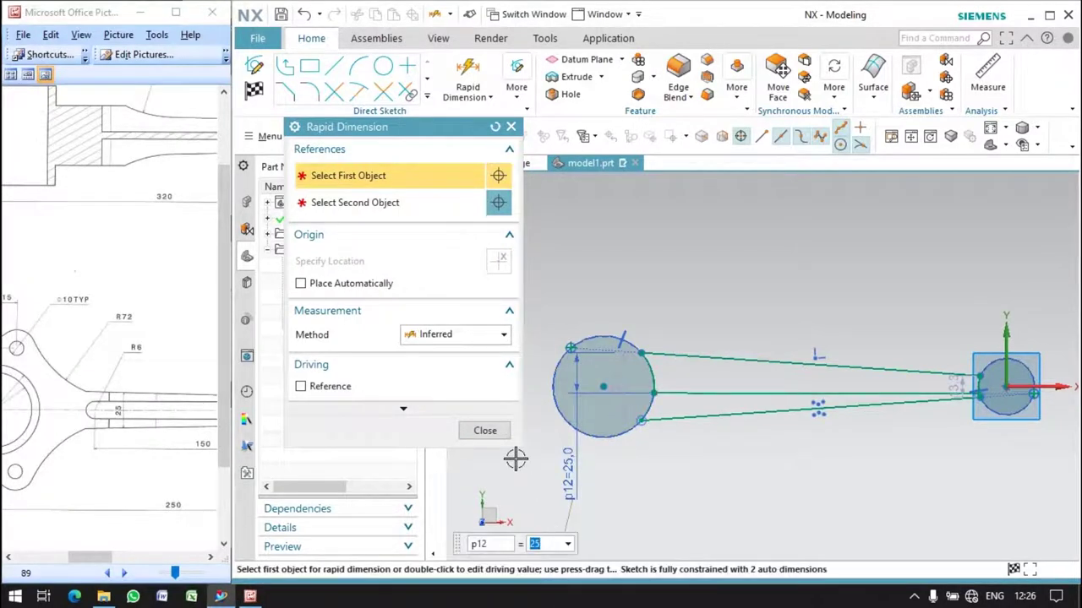
left_click(485, 431)
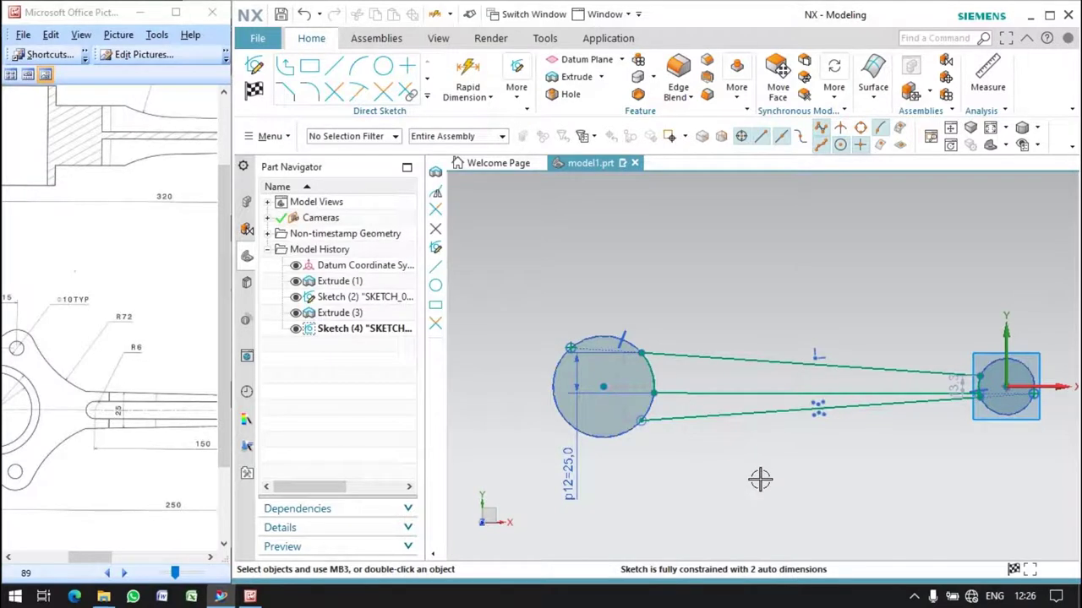
Step: Delete the horizontal centre line and set the p13 width to 25
left_click(693, 393)
key("Delete")
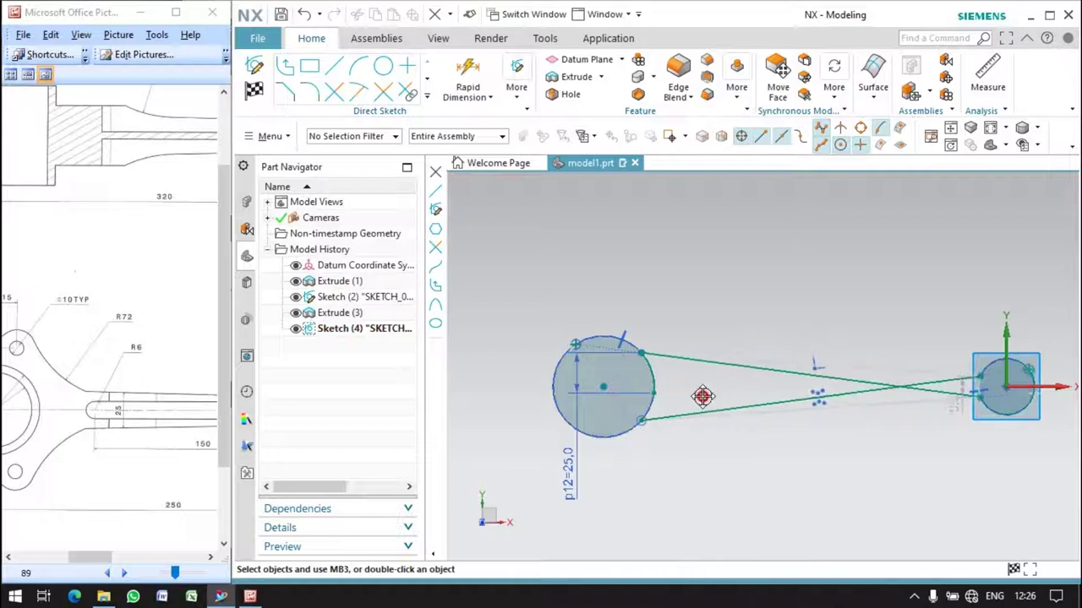
mouse_move(641, 418)
left_mouse_down()
mouse_move(651, 437)
mouse_move(662, 432)
mouse_move(665, 513)
left_mouse_up()
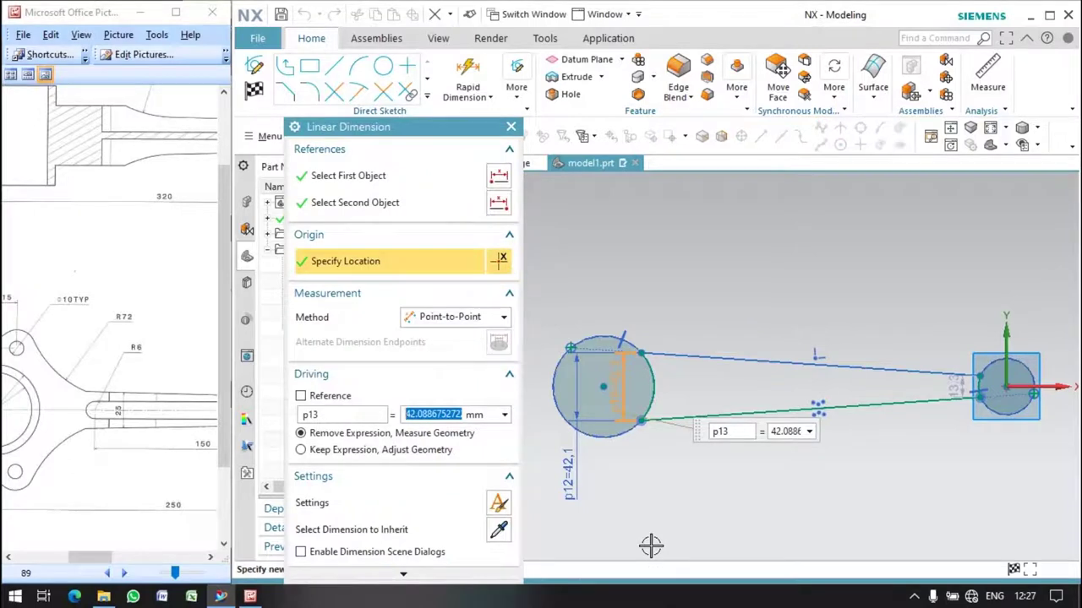
type("25")
key("Return")
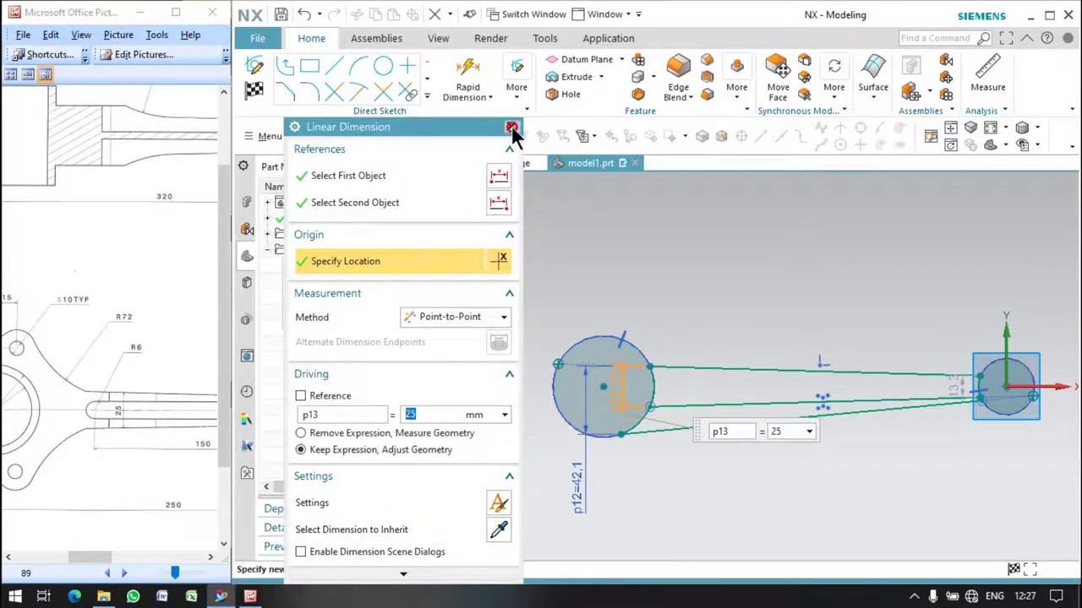
left_click(512, 127)
Step: Replace the unwanted dimension with a 19 mm small-end width and finish the sketch
right_click(577, 490)
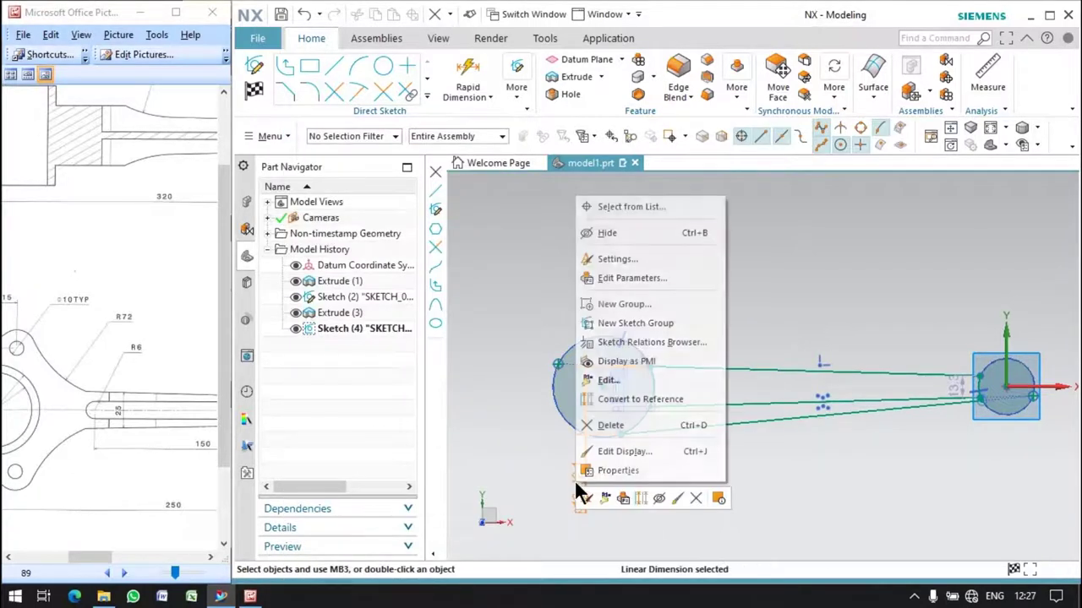
left_click(610, 425)
left_click(957, 388)
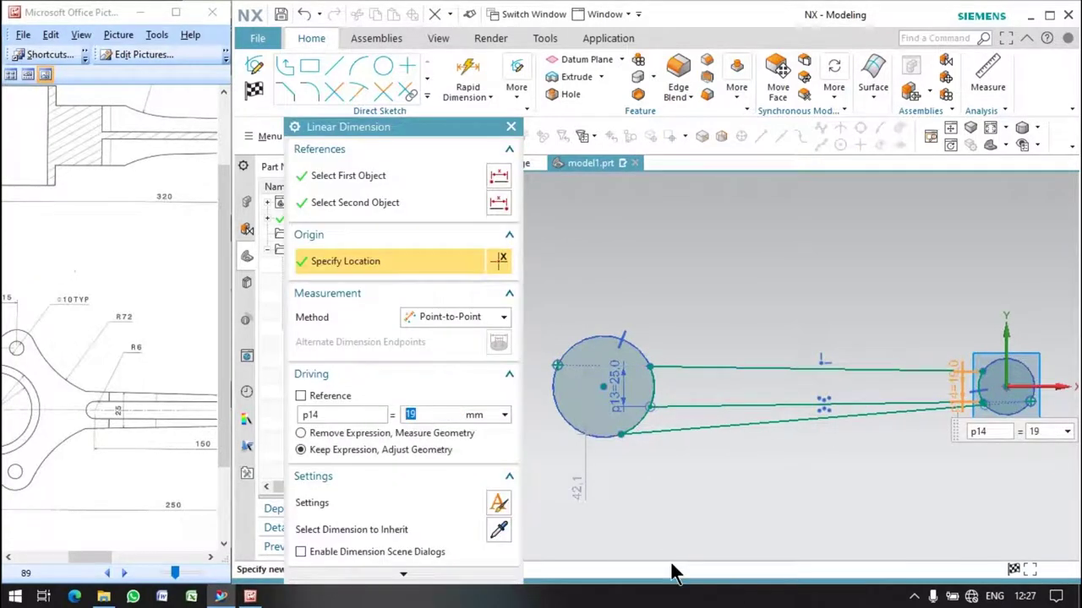
left_click(683, 434)
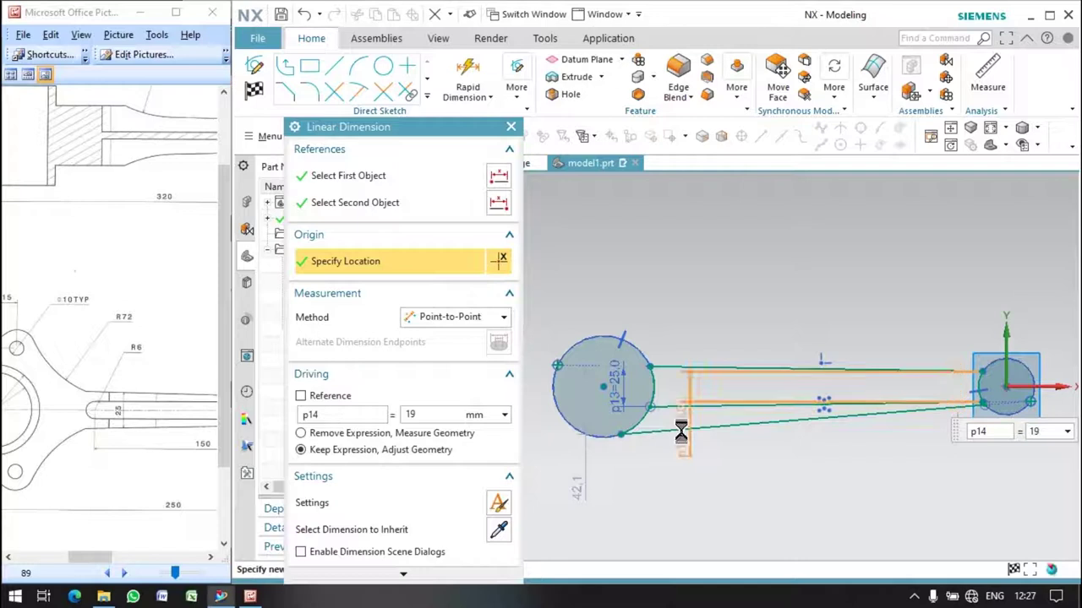
left_click(511, 126)
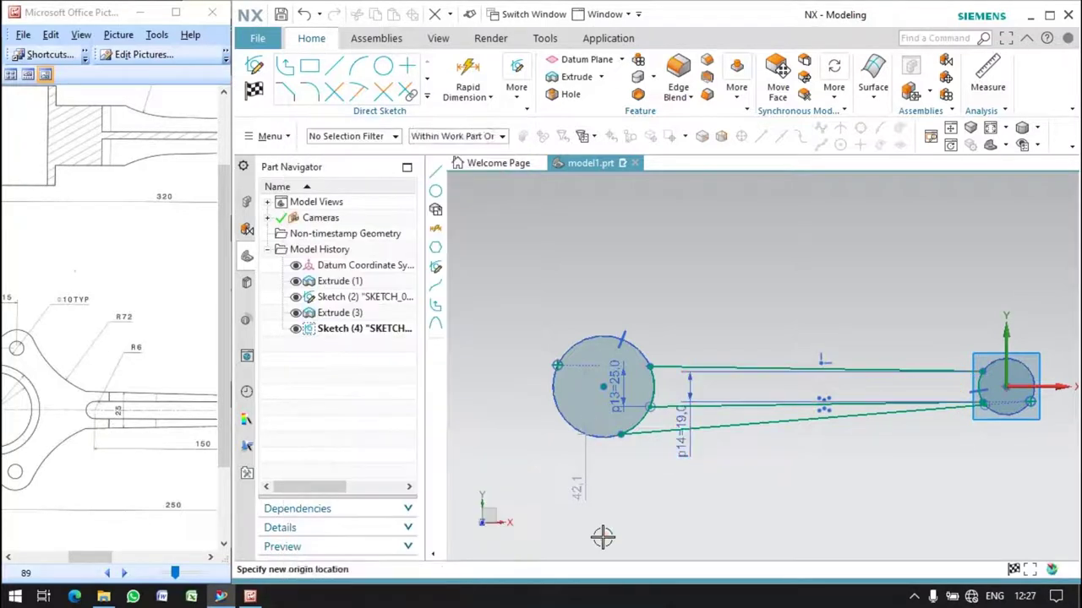
left_click(645, 434)
left_click(334, 91)
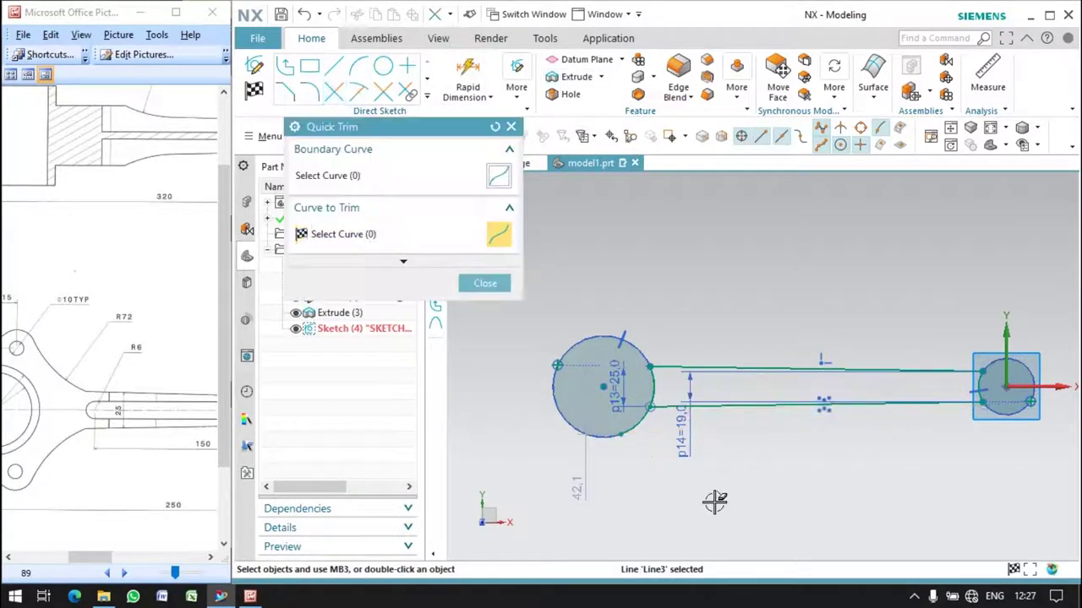
left_click(487, 283)
left_click(253, 88)
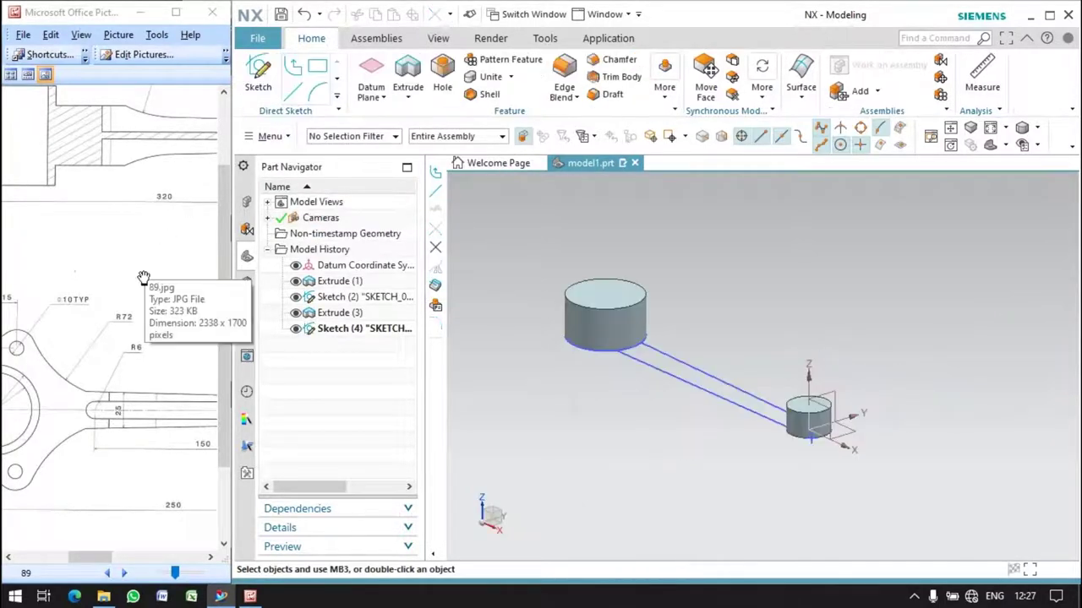
Step: Extrude the rod profile sketch SKETCH_002, previewing a 35 mm solid arm
left_click(644, 362)
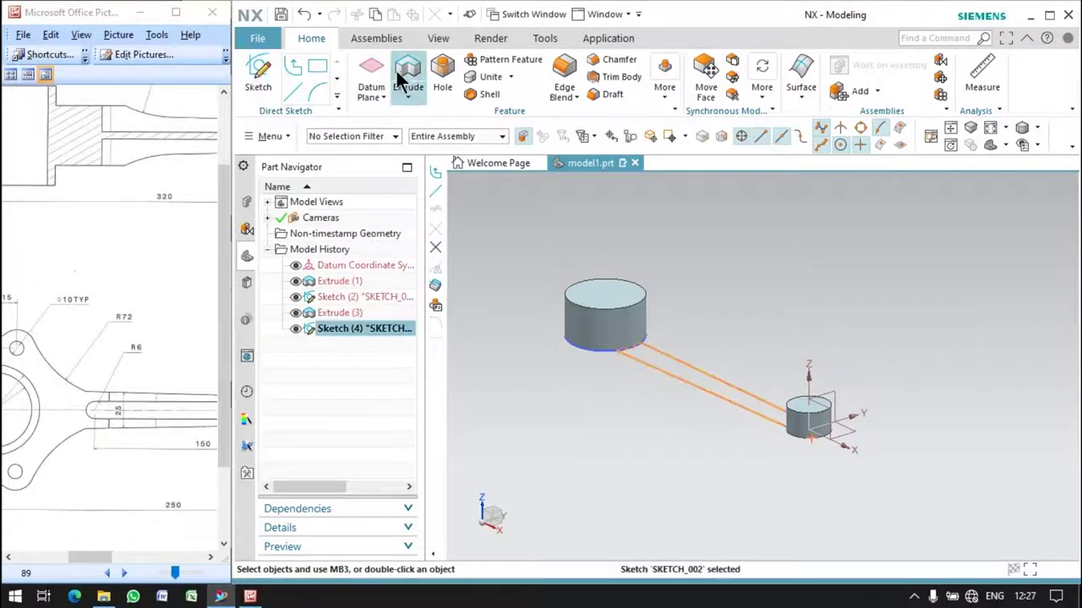
key("x")
left_click_drag(167, 360, 4, 429)
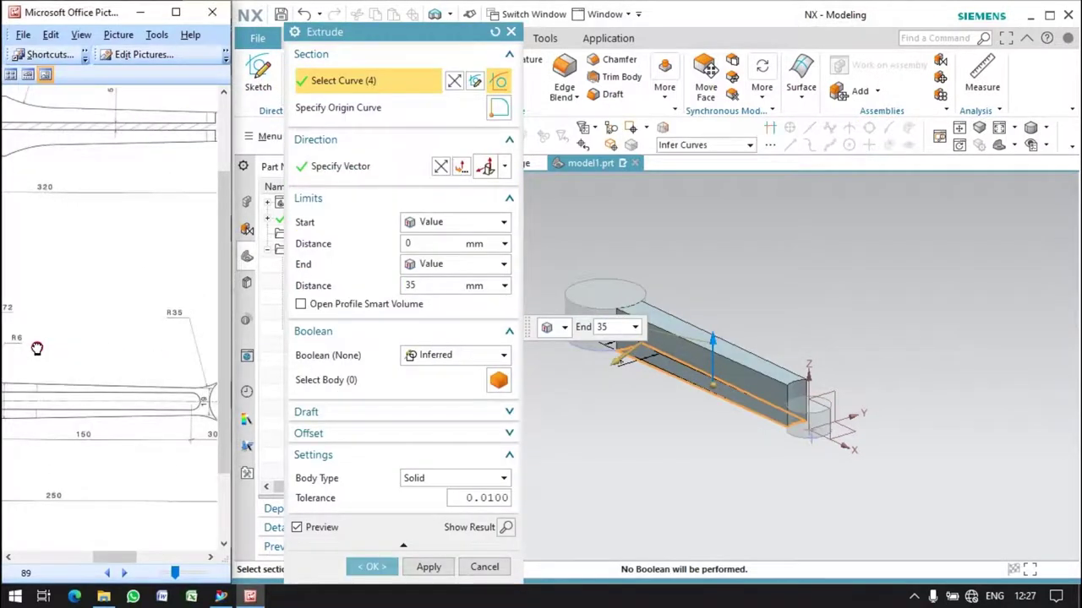
left_click_drag(103, 332, 92, 366)
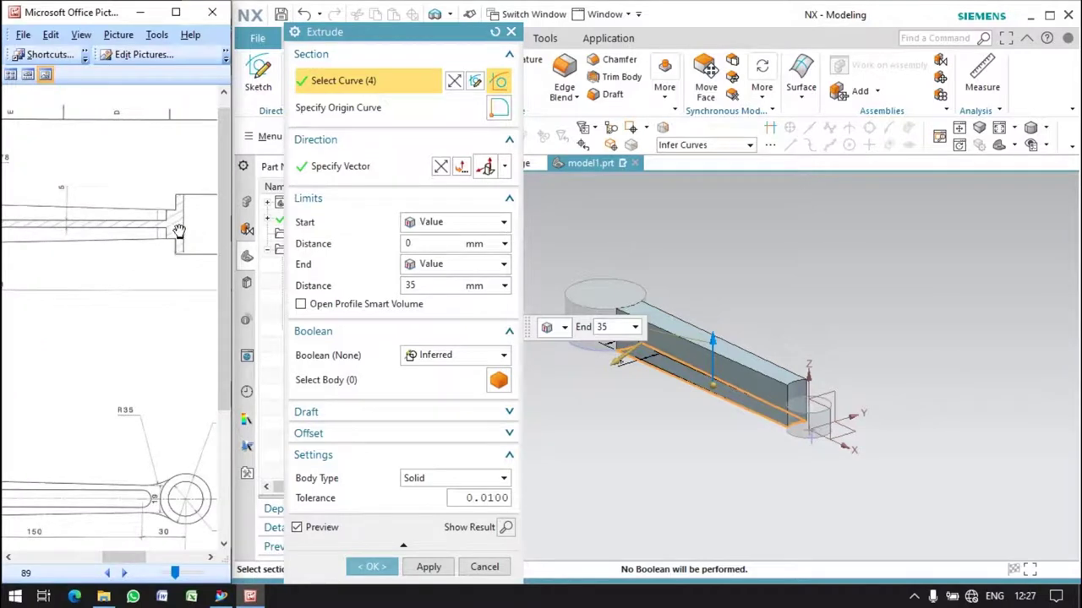
left_click_drag(177, 246, 161, 196)
scroll(121, 357, "left", 3)
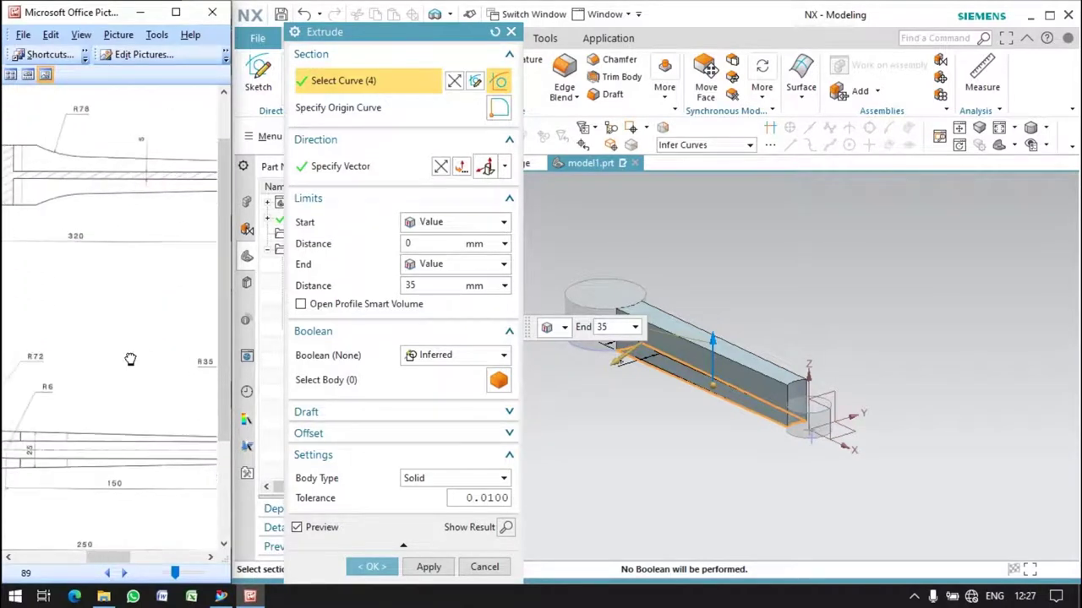
scroll(121, 358, "left", 1)
scroll(149, 295, "left", 2)
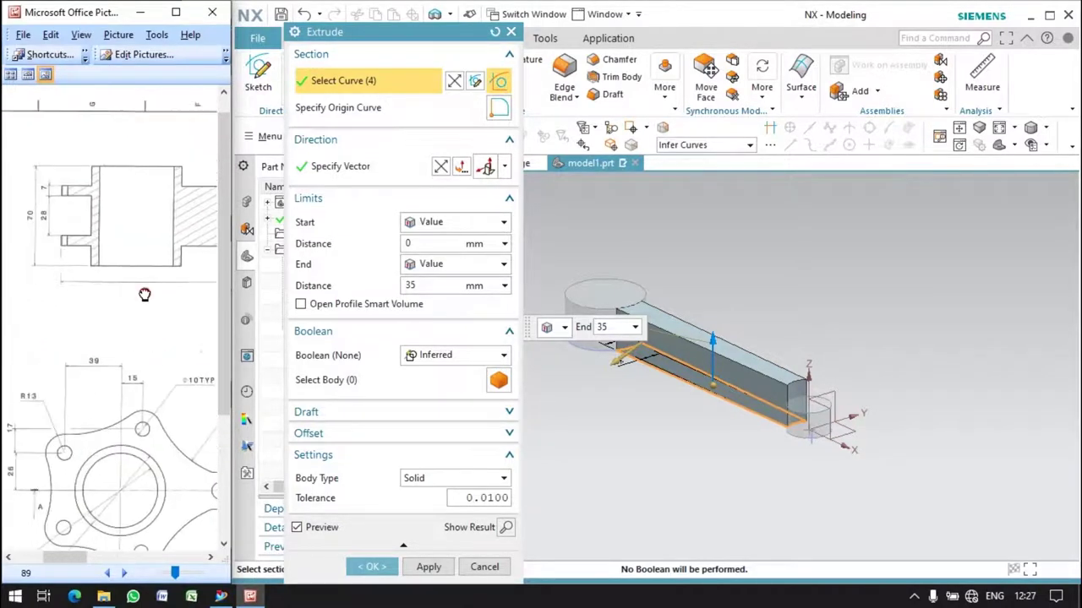
scroll(127, 296, "up", 1)
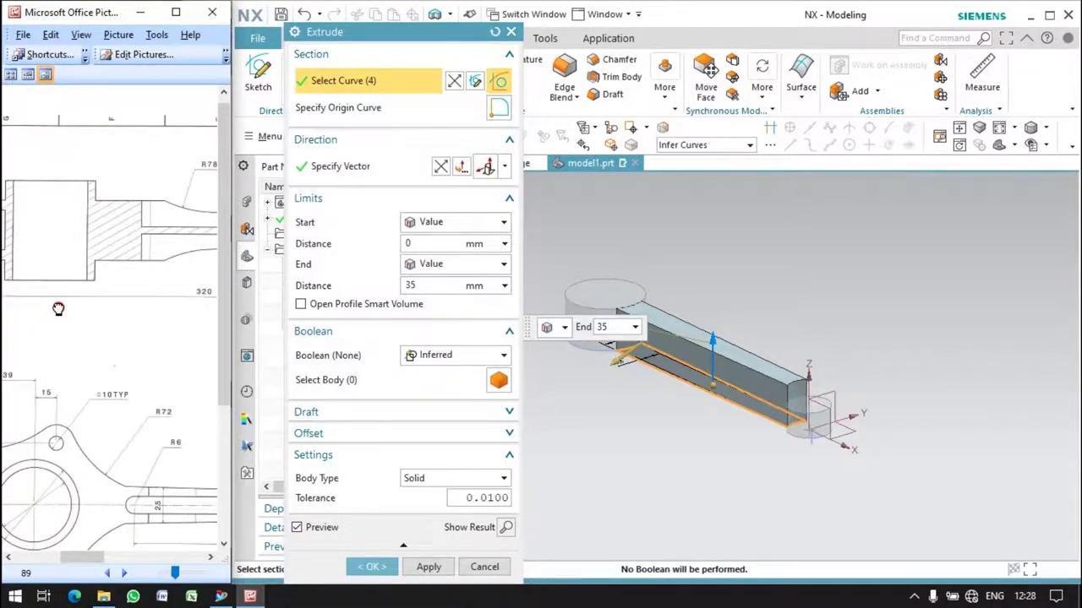
scroll(58, 309, "right", 2)
scroll(51, 353, "right", 1)
scroll(52, 353, "down", 2)
scroll(49, 362, "right", 1)
scroll(152, 454, "down", 1)
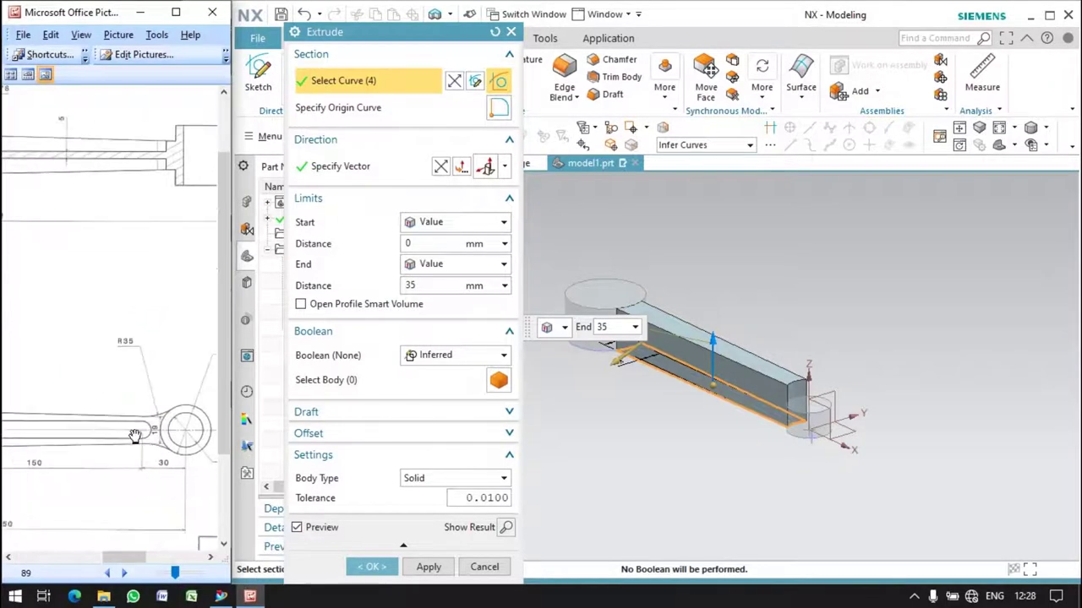
scroll(135, 437, "left", 3)
scroll(151, 452, "left", 3)
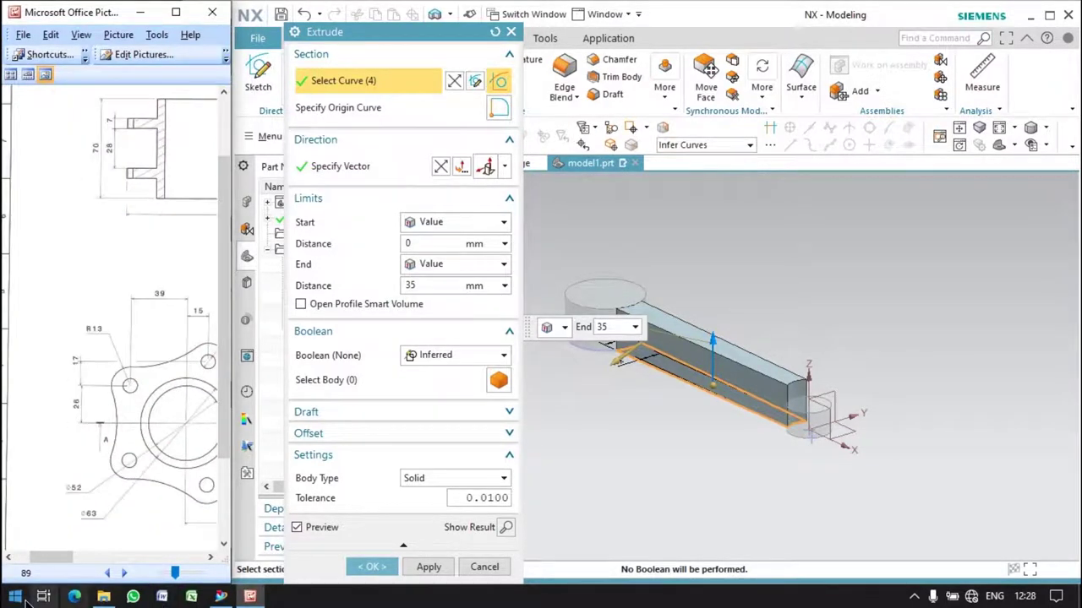
left_click(18, 598)
type("calc")
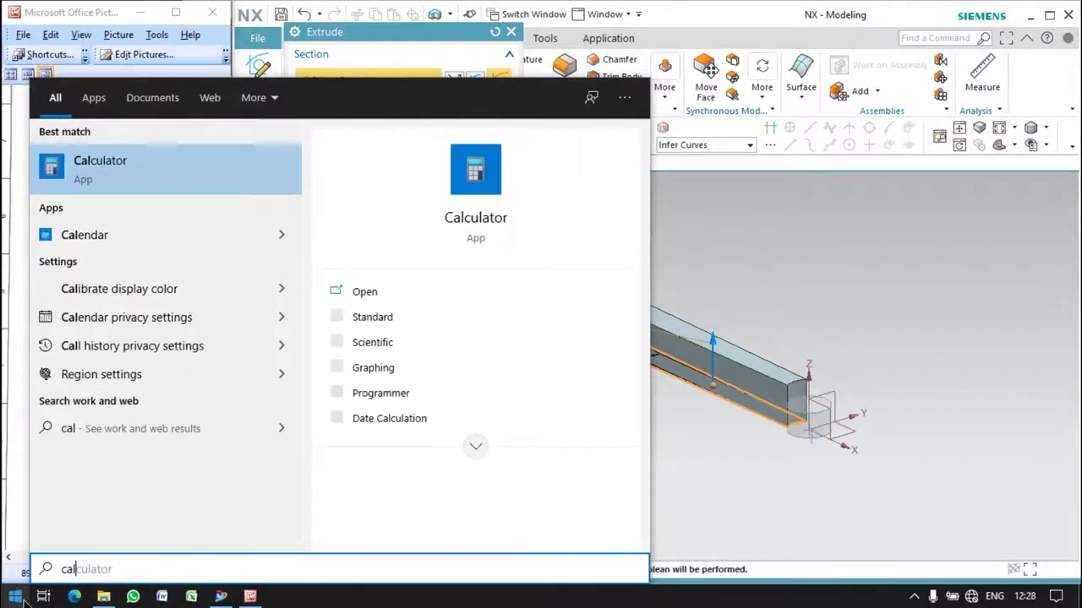
key("Return")
left_click_drag(270, 86, 531, 115)
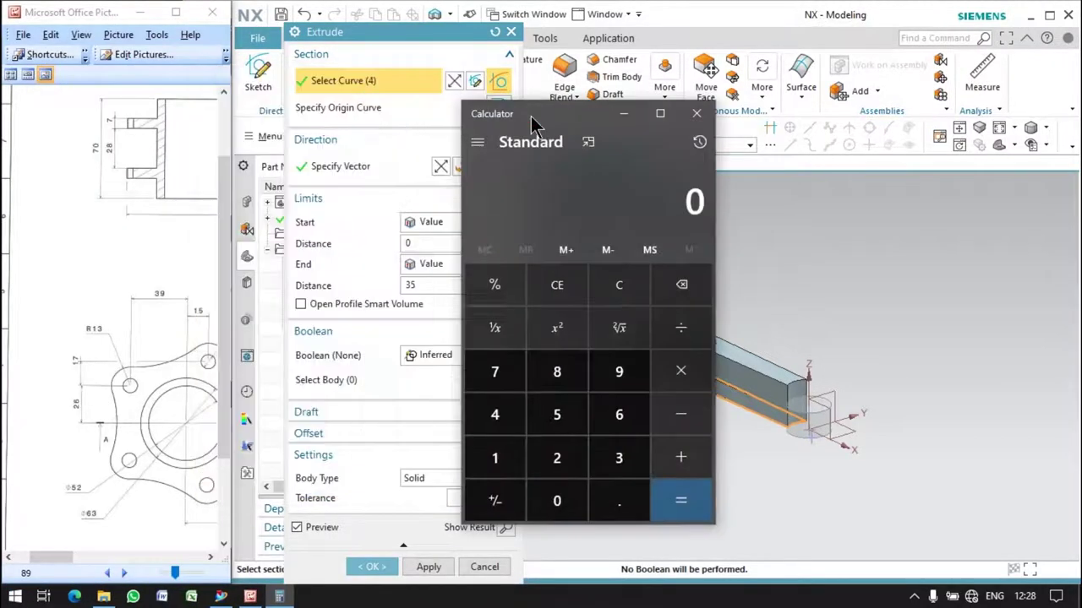
type("28/4=42/2=-")
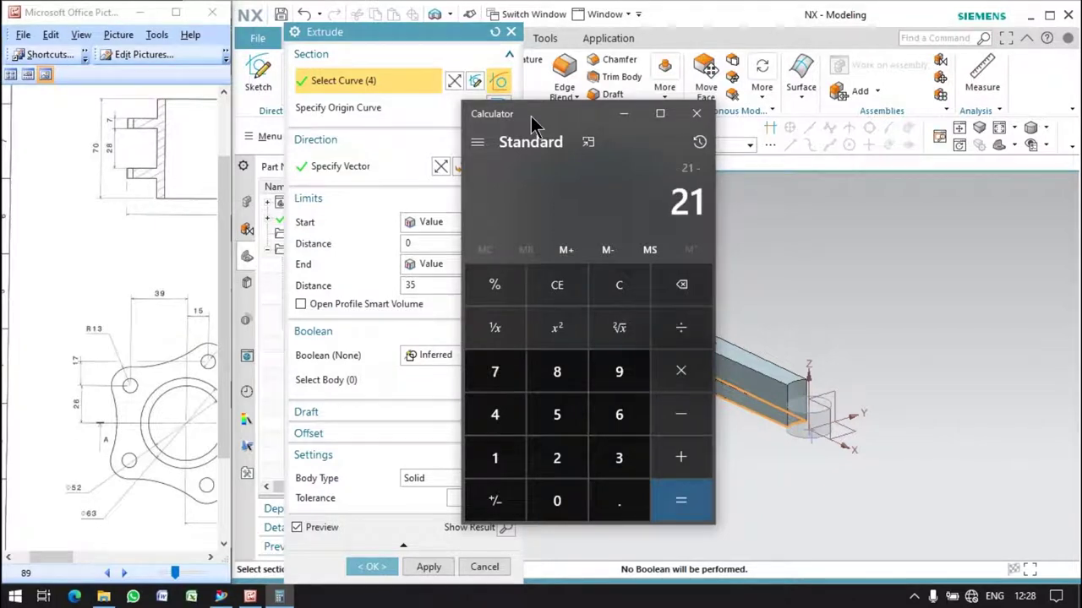
type("5=")
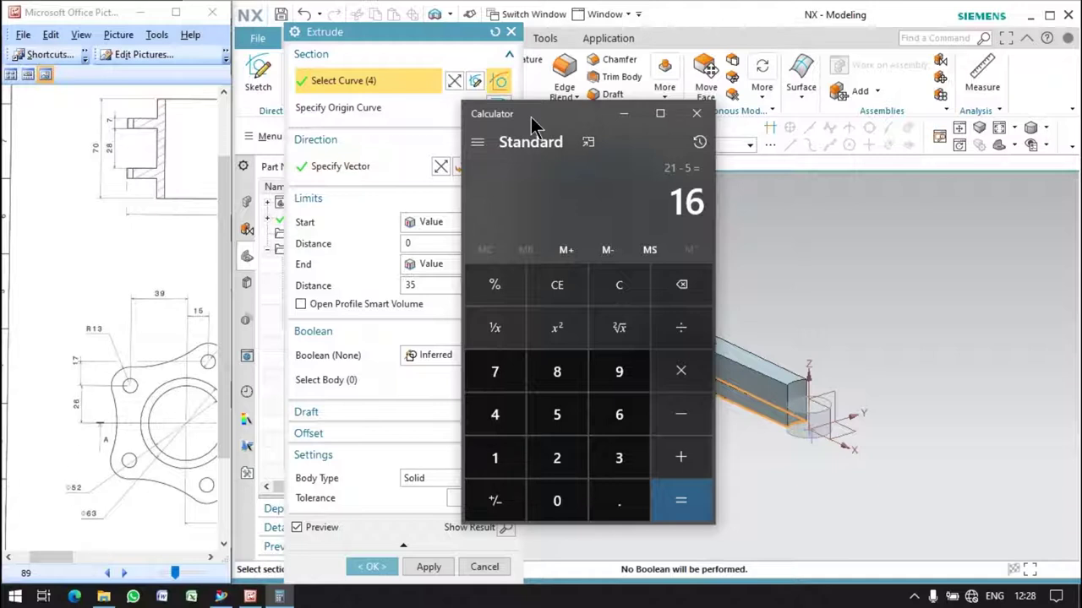
left_click(623, 113)
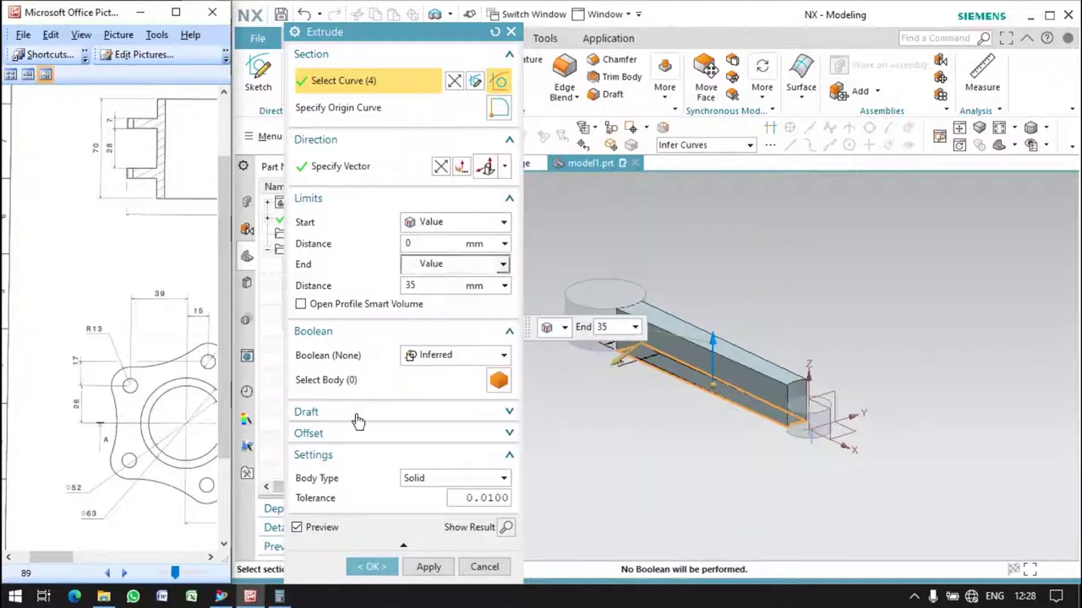
left_click(279, 597)
left_click(494, 458)
left_click(619, 372)
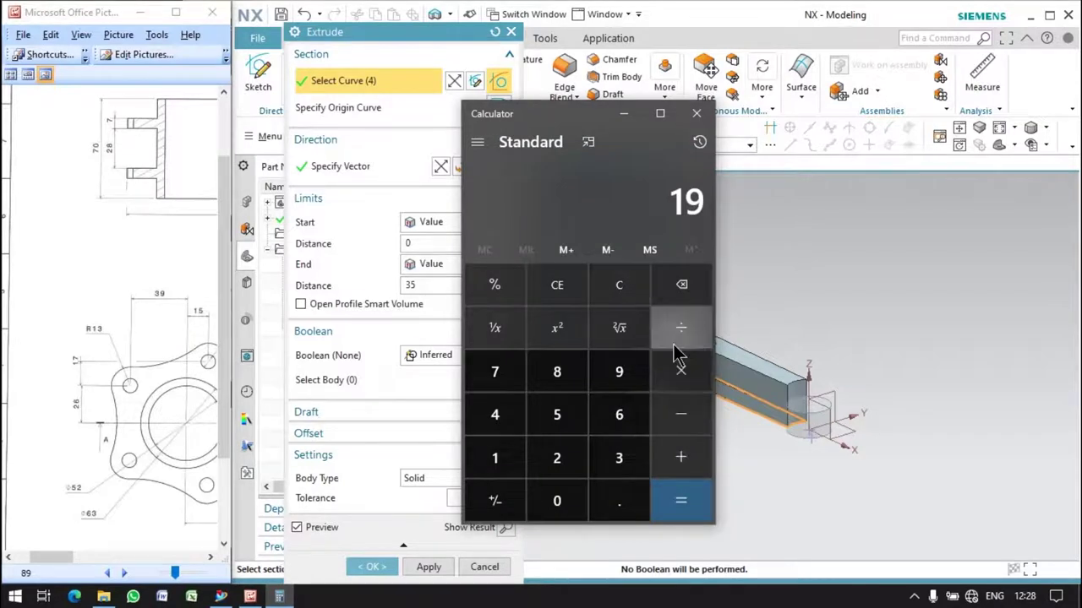
left_click_drag(195, 440, 135, 492)
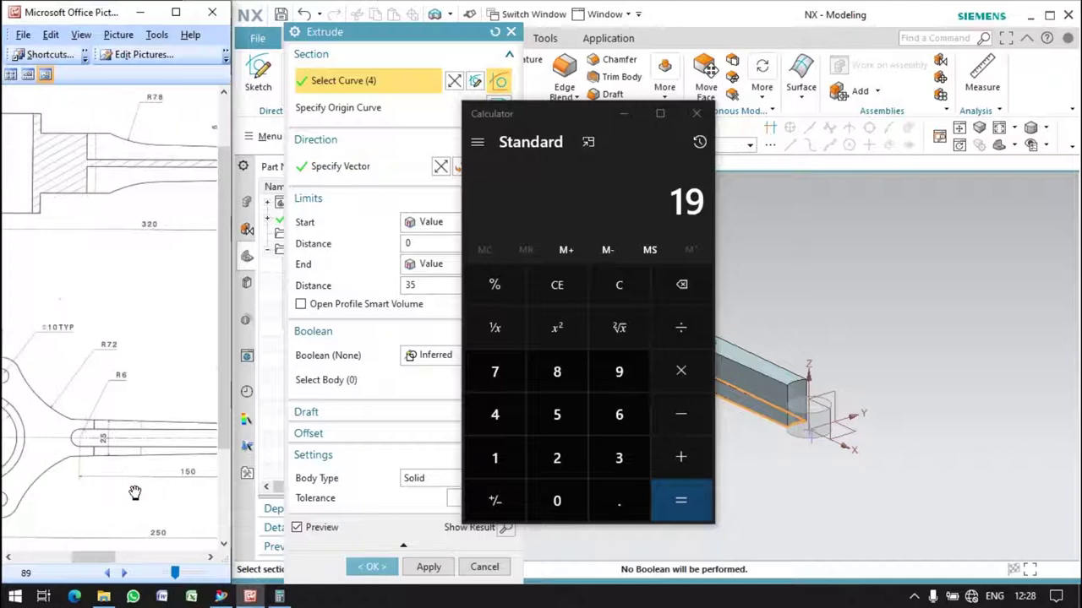
left_click(696, 113)
left_click_drag(111, 417, 10, 431)
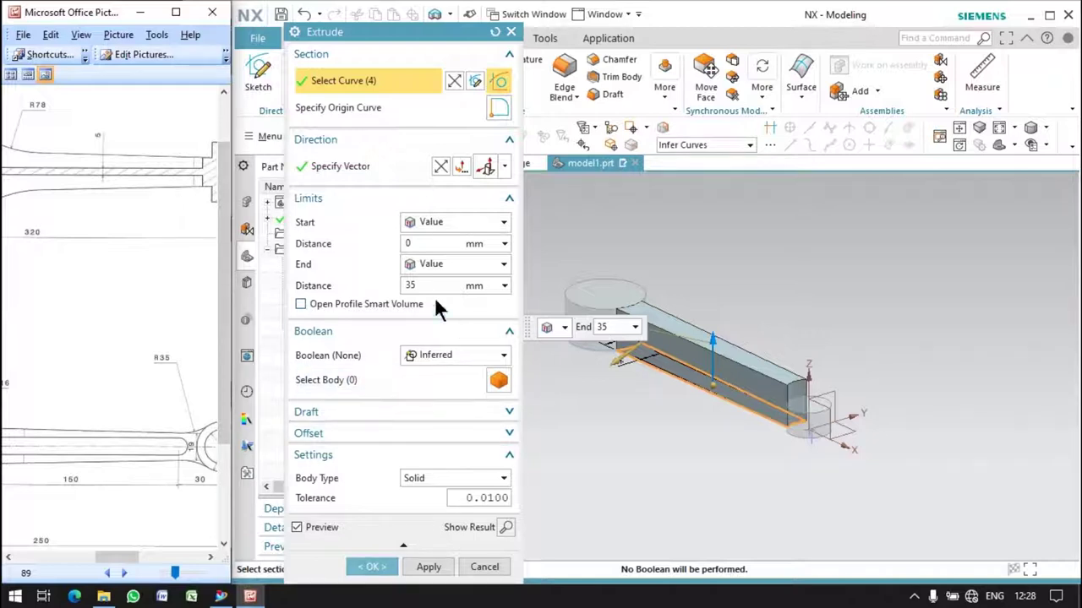
Step: Set the rod-arm extrusion end distance to (28+7+7)/2, giving 21 mm, and confirm
scroll(17, 296, "down", 5)
left_click_drag(16, 296, 115, 303)
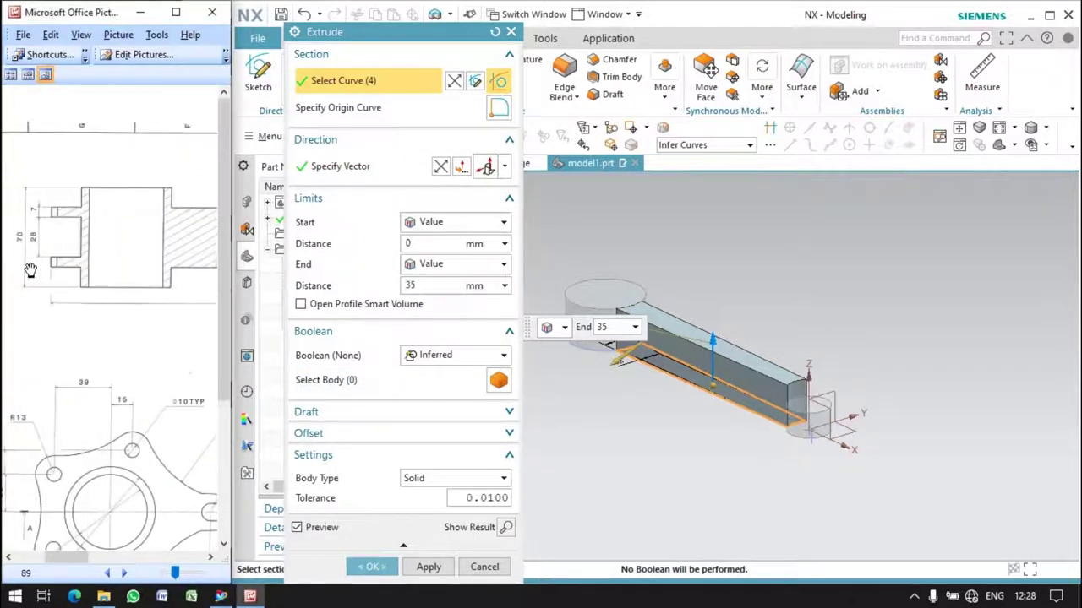
double_click(421, 286)
type("28+")
key("BackSpace")
type("(")
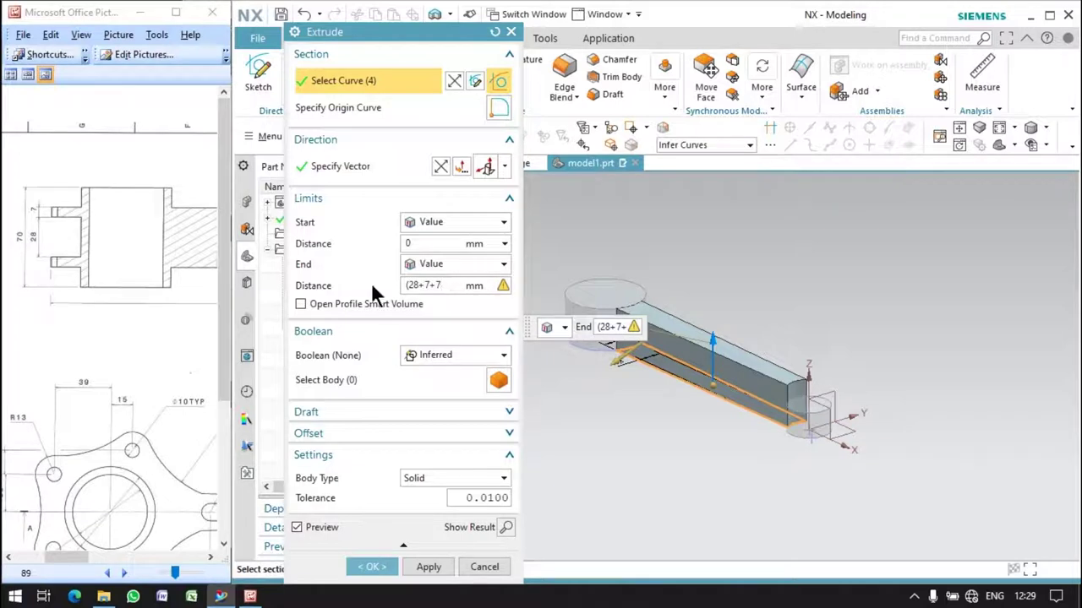
type(")/2")
key("Return")
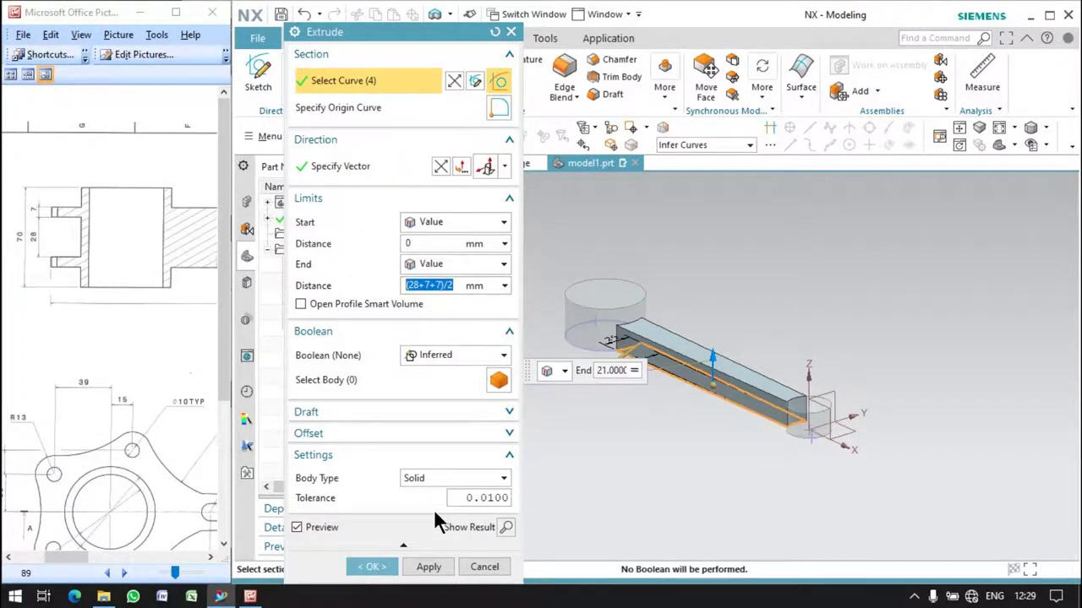
key("Return")
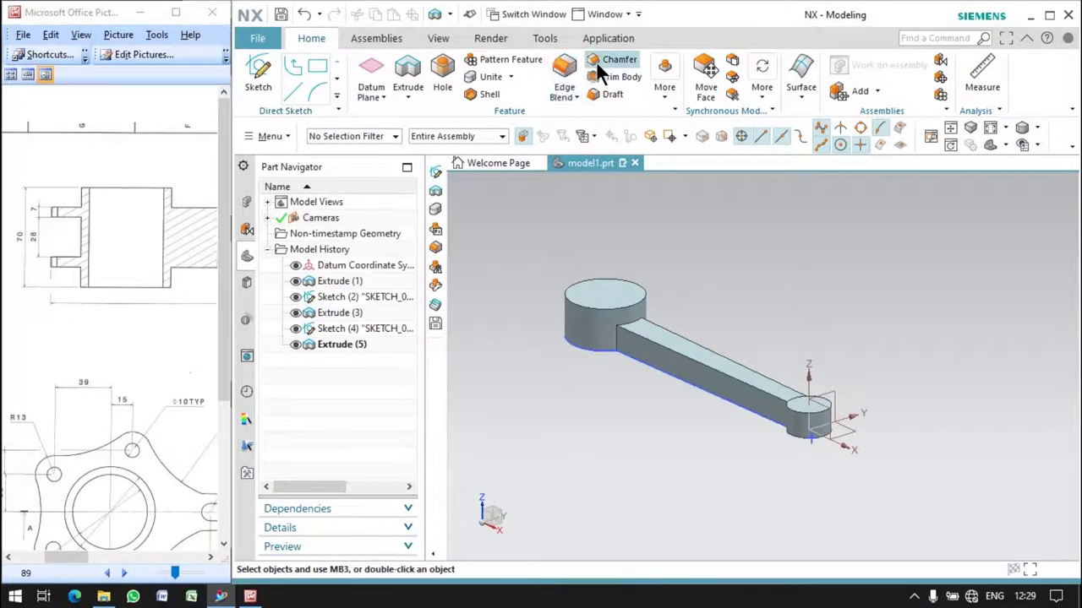
Step: Unite the rod arm into the big-end cylinder as Unite (6)
left_click_drag(46, 332, 35, 258)
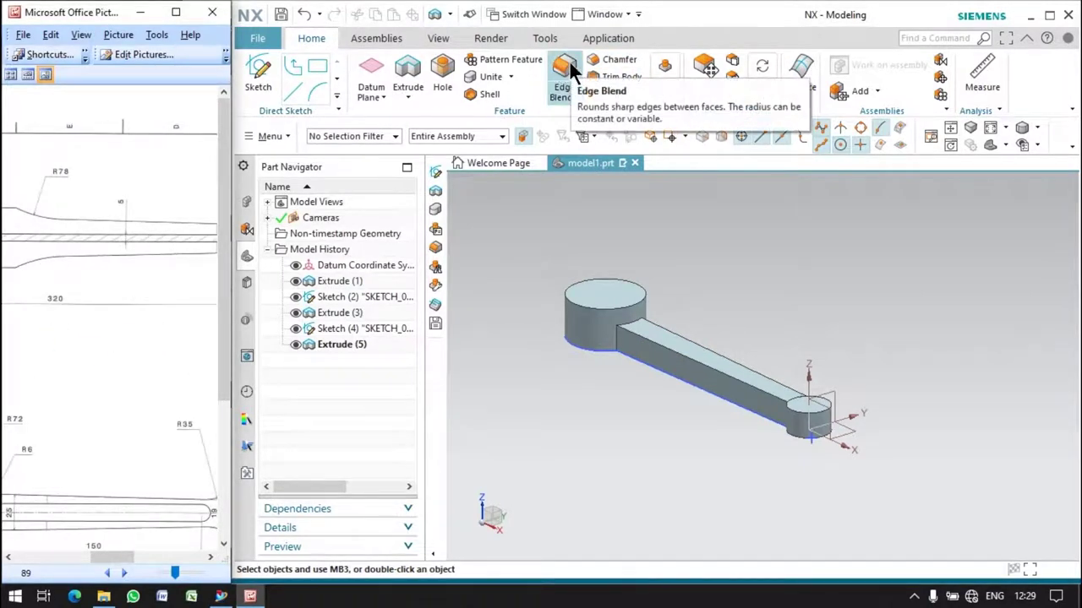
left_click(491, 76)
left_click(597, 338)
left_click(625, 340)
left_click(370, 232)
Step: Unite the small-end boss into the big-end cylinder as Unite (7)
left_click(490, 76)
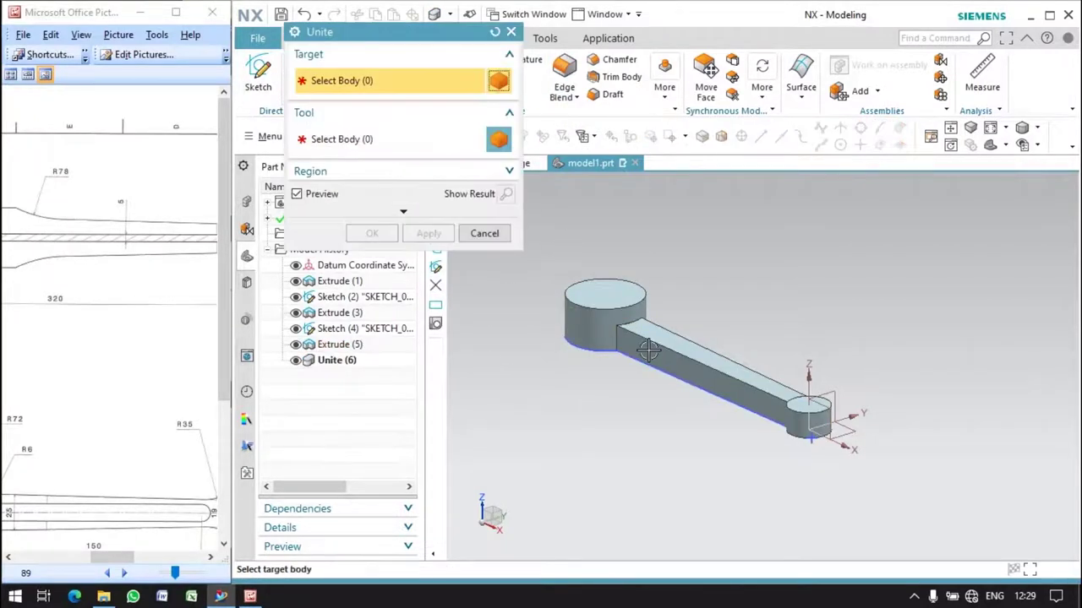
left_click(601, 314)
left_click(810, 416)
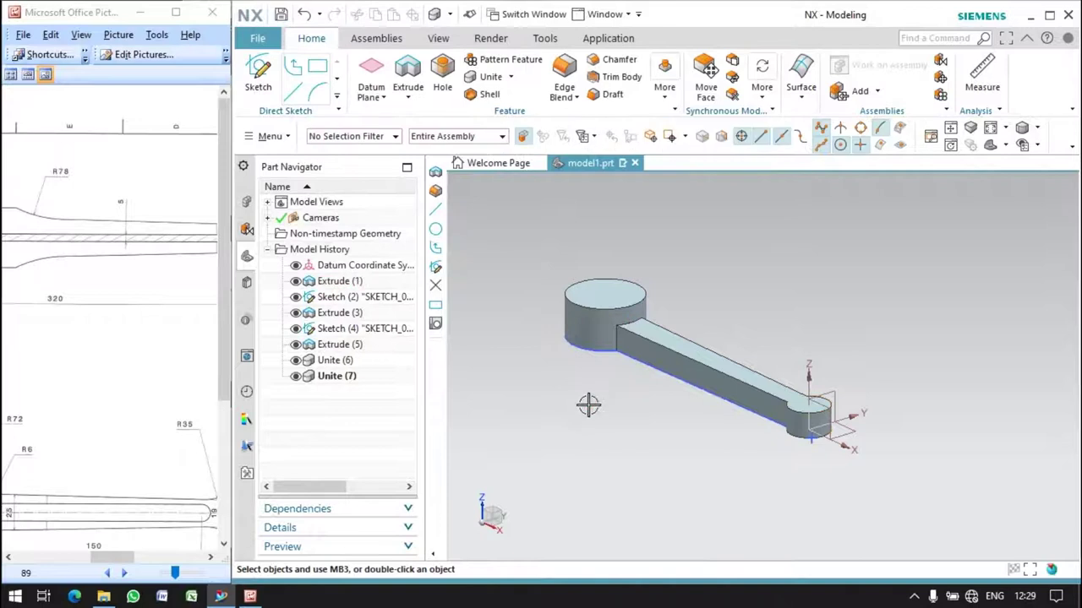
left_click_drag(169, 336, 87, 326)
scroll(101, 372, "down", 1)
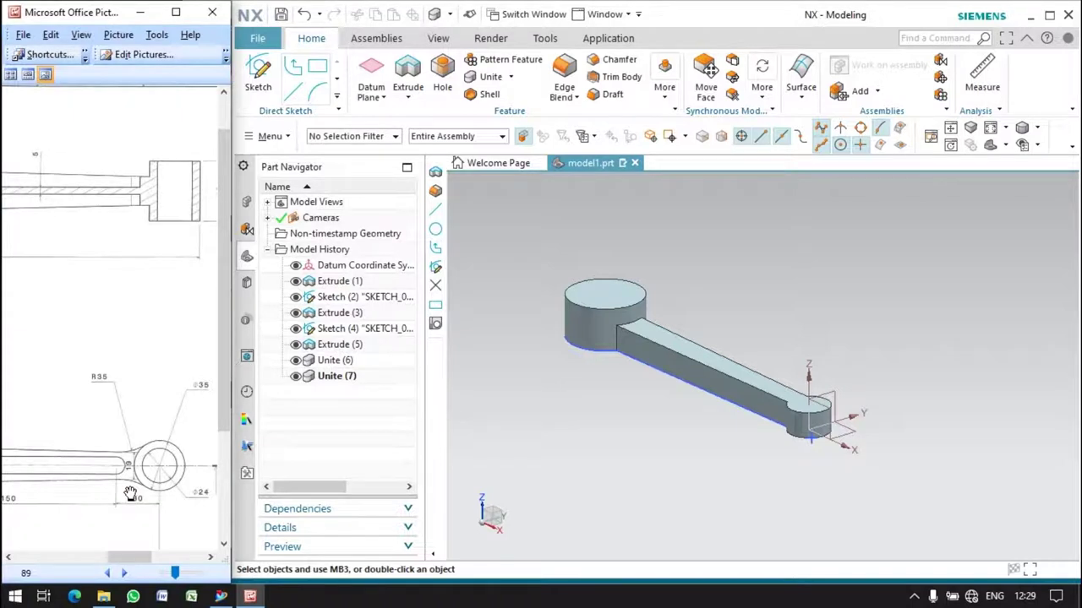
left_click_drag(138, 523, 152, 509)
mouse_move(148, 470)
left_mouse_down()
mouse_move(138, 493)
mouse_move(122, 492)
mouse_move(150, 494)
left_mouse_up()
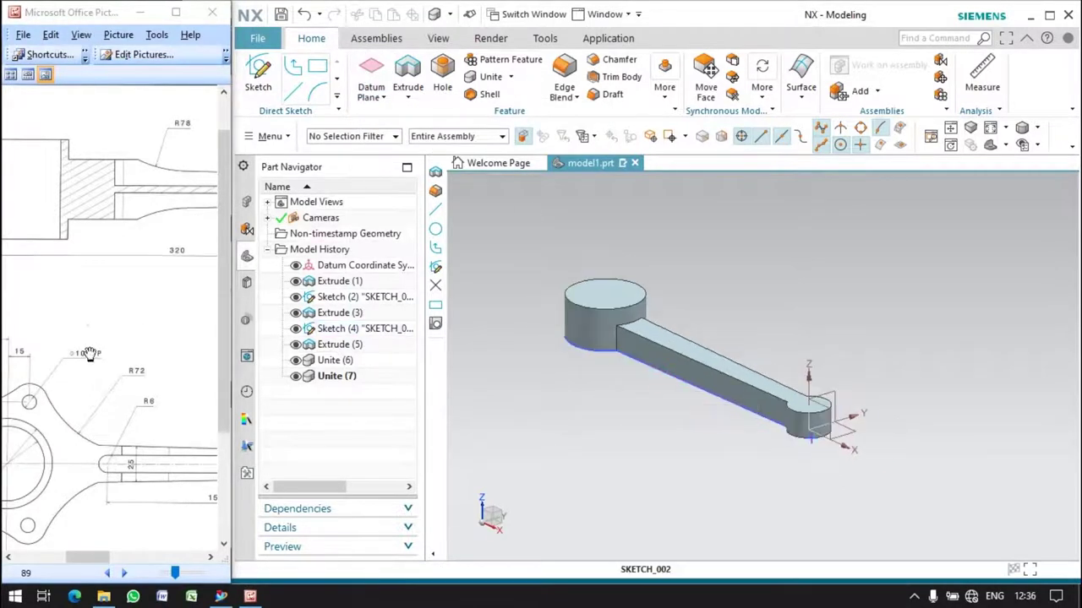
scroll(622, 308, "down", 1)
Step: Start a new sketch on the default XY plane
mouse_move(38, 261)
left_mouse_down()
mouse_move(150, 293)
mouse_move(161, 247)
left_mouse_up()
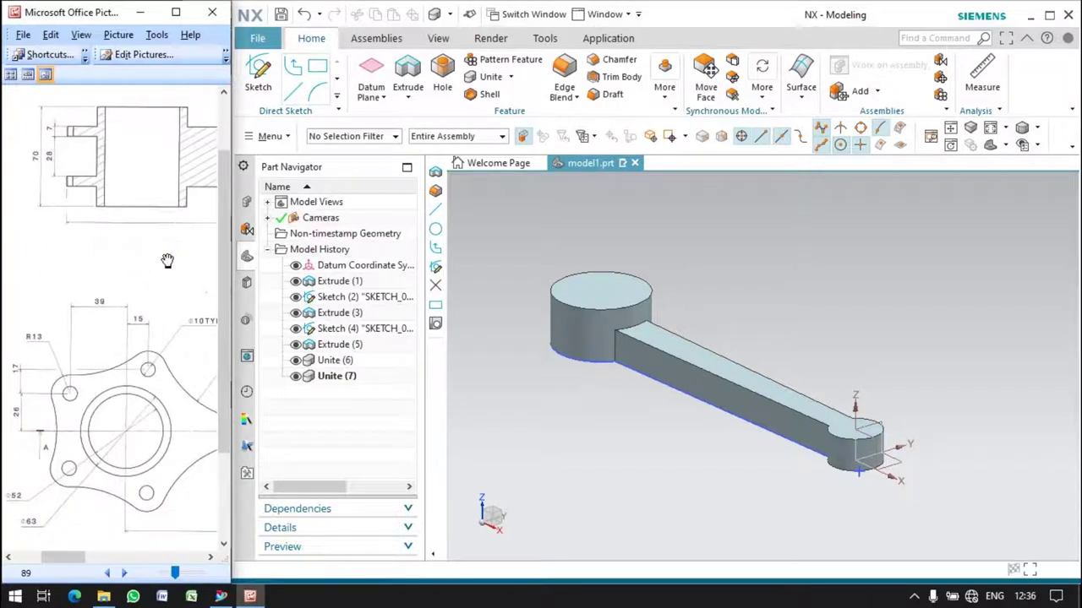
left_click(337, 382)
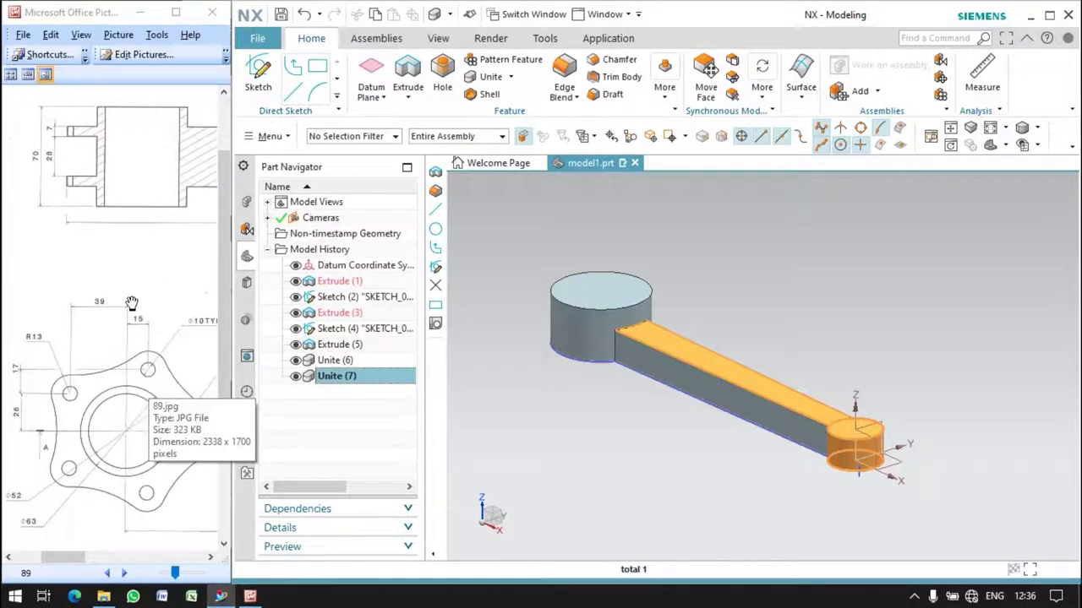
left_click_drag(133, 311, 9, 309)
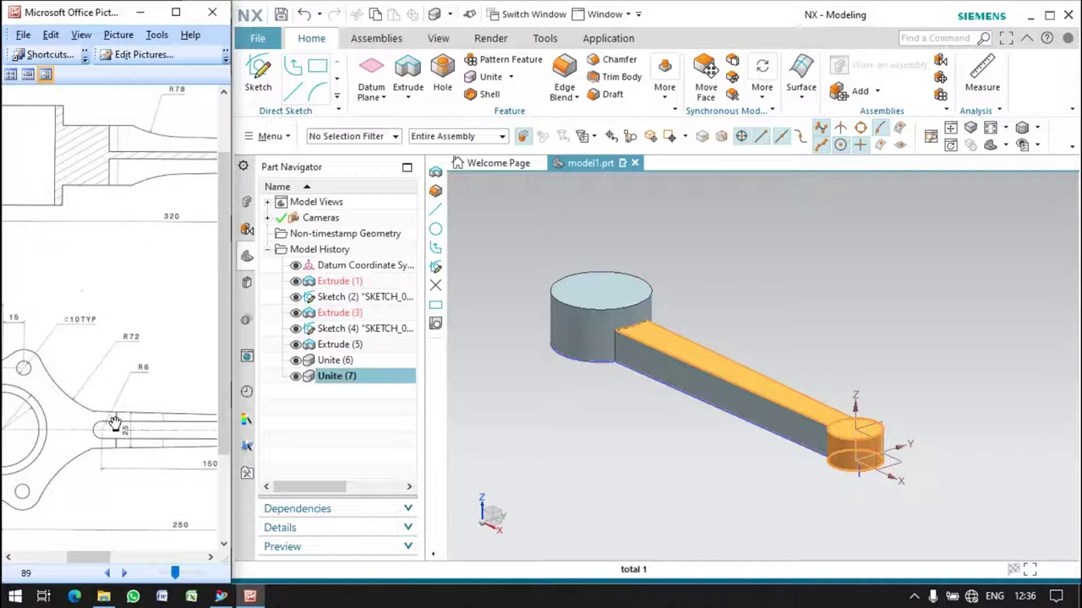
left_click(277, 82)
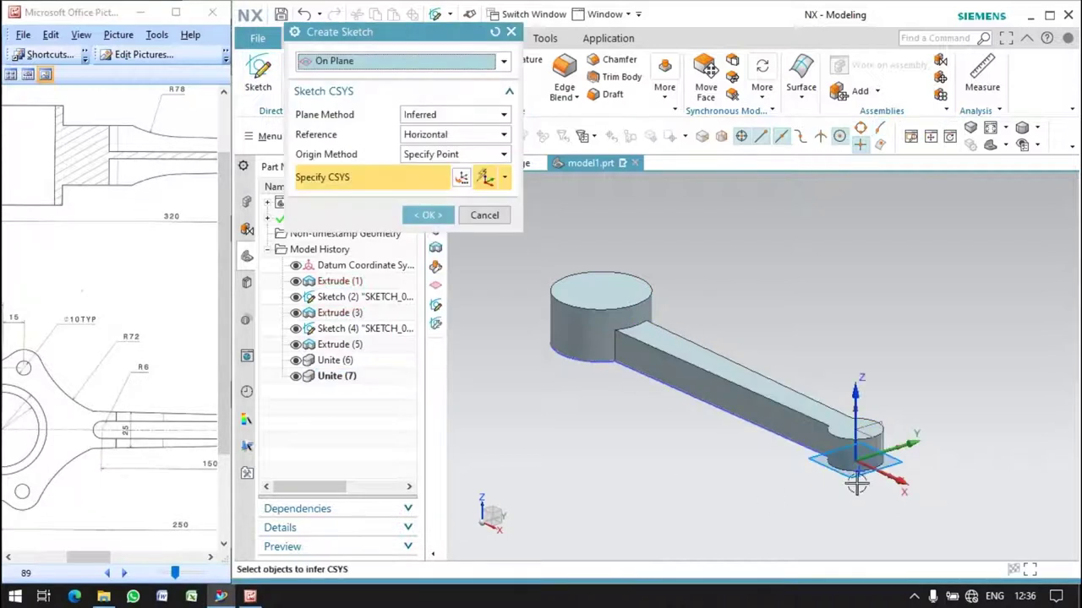
left_click(428, 214)
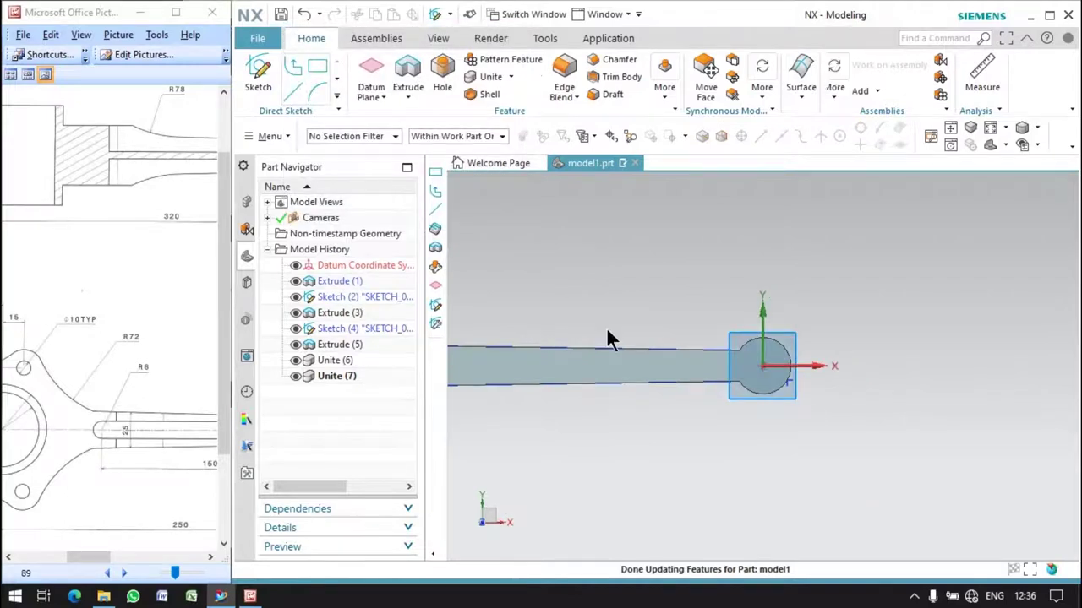
scroll(659, 330, "up", 3)
scroll(752, 302, "up", 2)
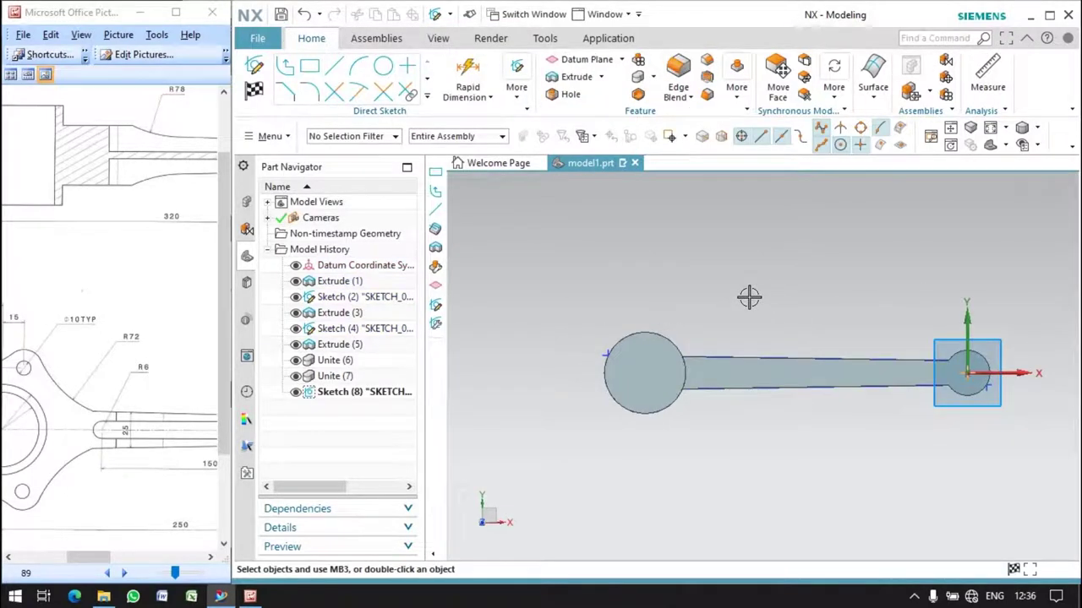
Step: Draw a circle tracing the big end and two small circles above it
left_click(385, 67)
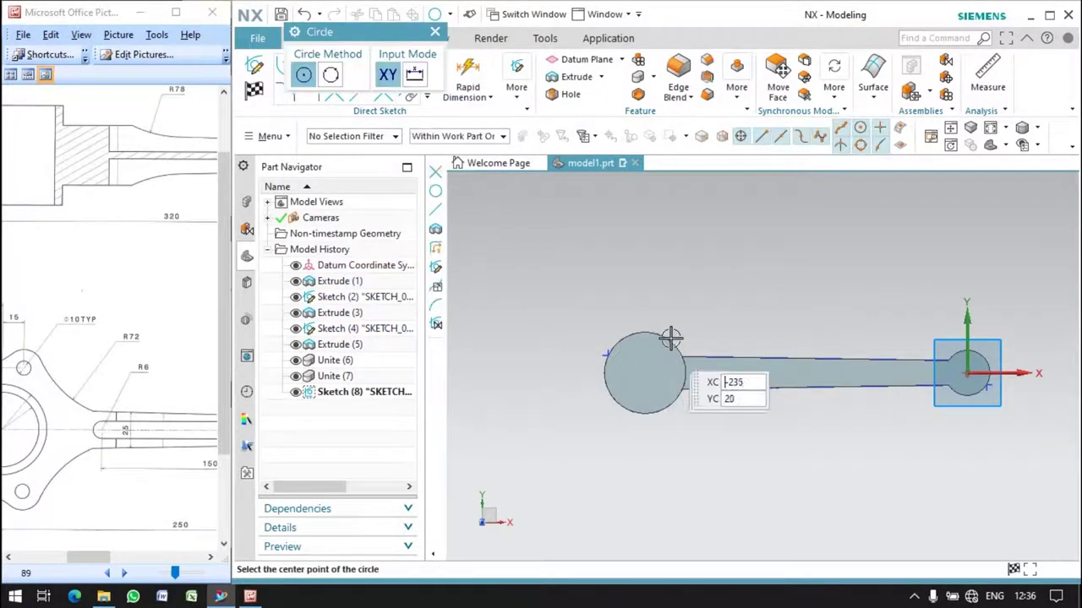
left_click(646, 372)
left_click(669, 343)
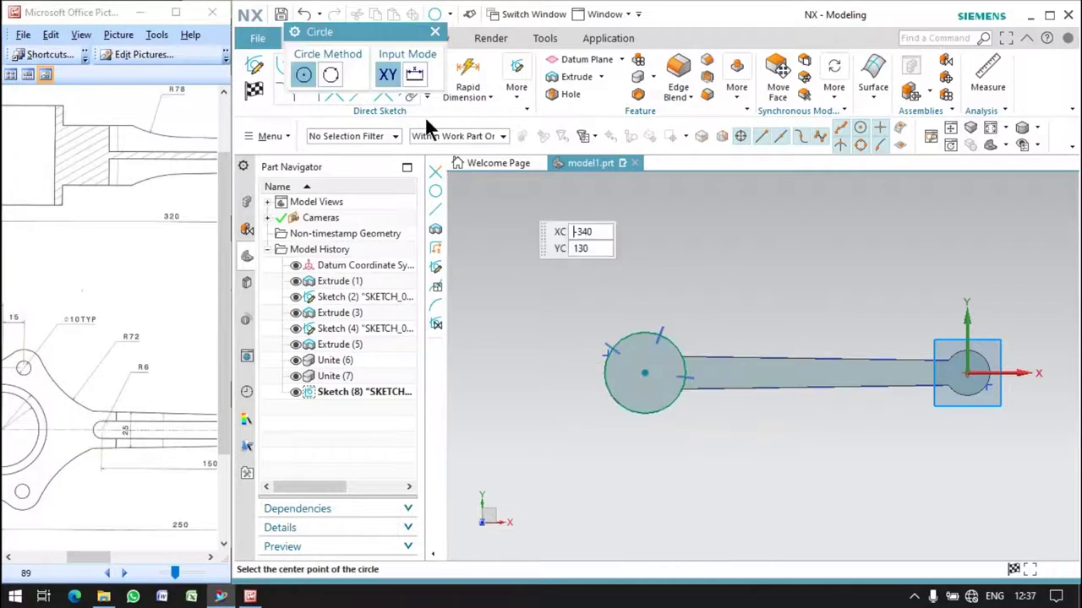
scroll(705, 374, "up", 2)
left_click(510, 275)
left_click(519, 292)
left_click(664, 239)
left_click(672, 262)
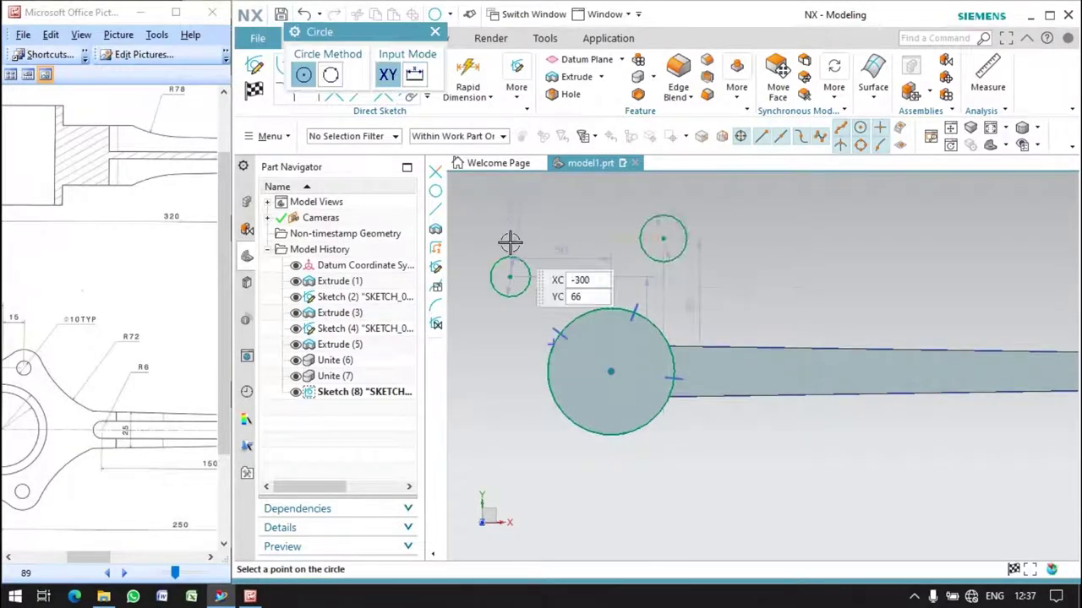
left_click(434, 31)
left_click(467, 76)
Step: Dimension both small circle diameters to 10 mm
left_click(524, 269)
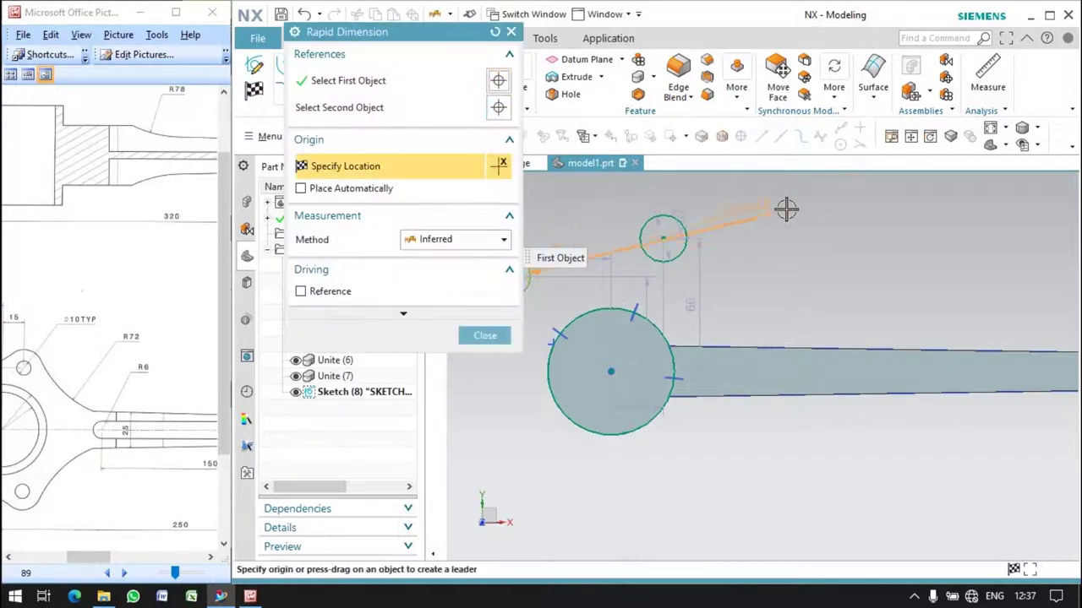
left_click(821, 270)
type("10")
key("Return")
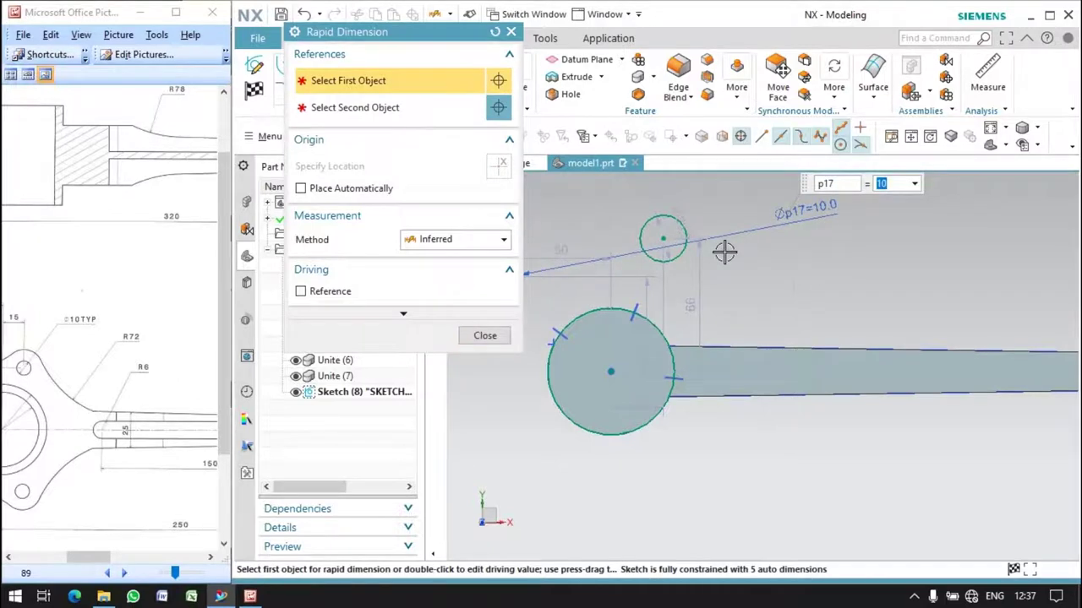
left_click(688, 248)
left_click(792, 267)
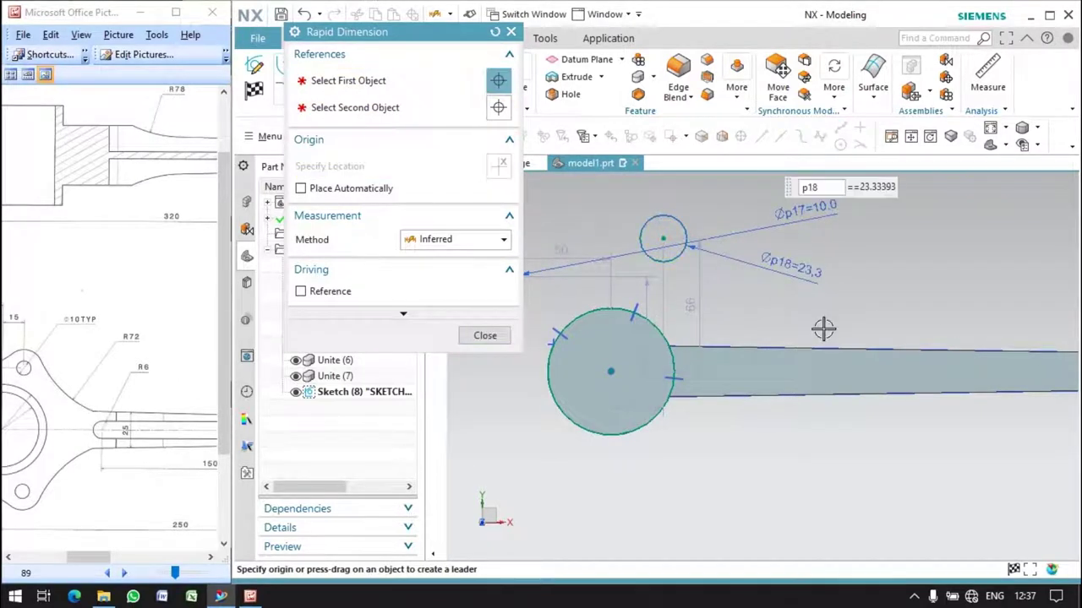
left_click(470, 335)
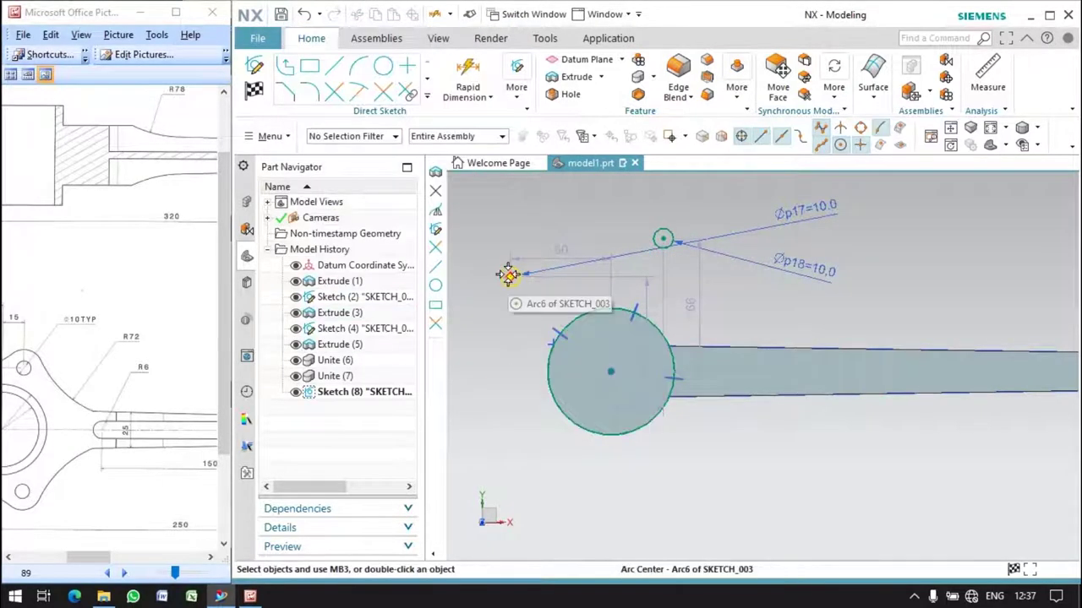
Step: Add a 26 mm vertical dimension locating the left small circle
key("d")
scroll(642, 337, "down", 2)
scroll(120, 292, "down", 5)
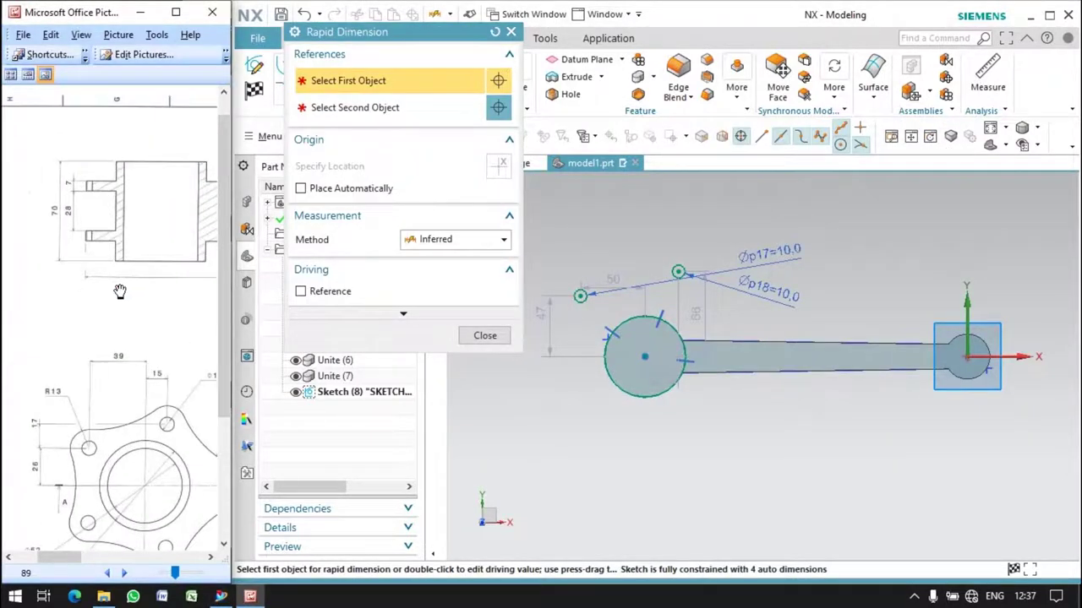
scroll(121, 321, "down", 3)
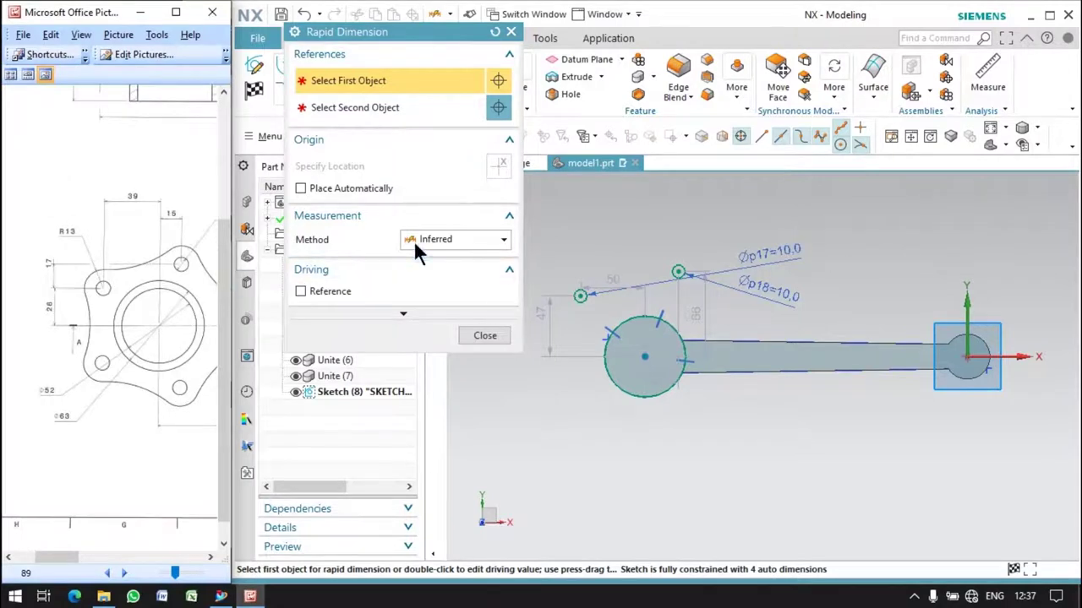
left_click(545, 318)
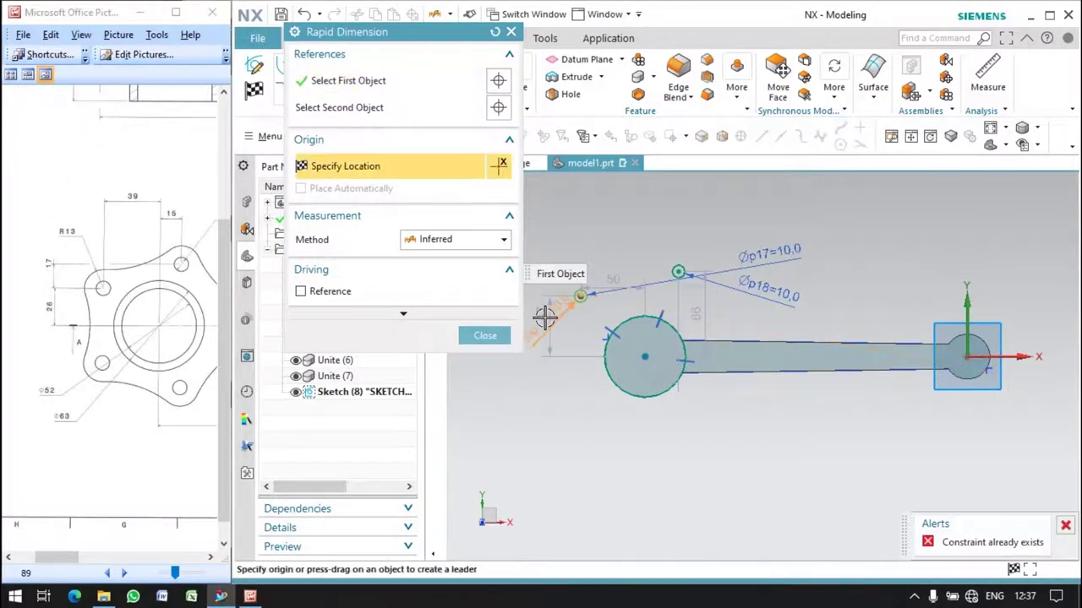
left_click(550, 330)
type("26")
key("Return")
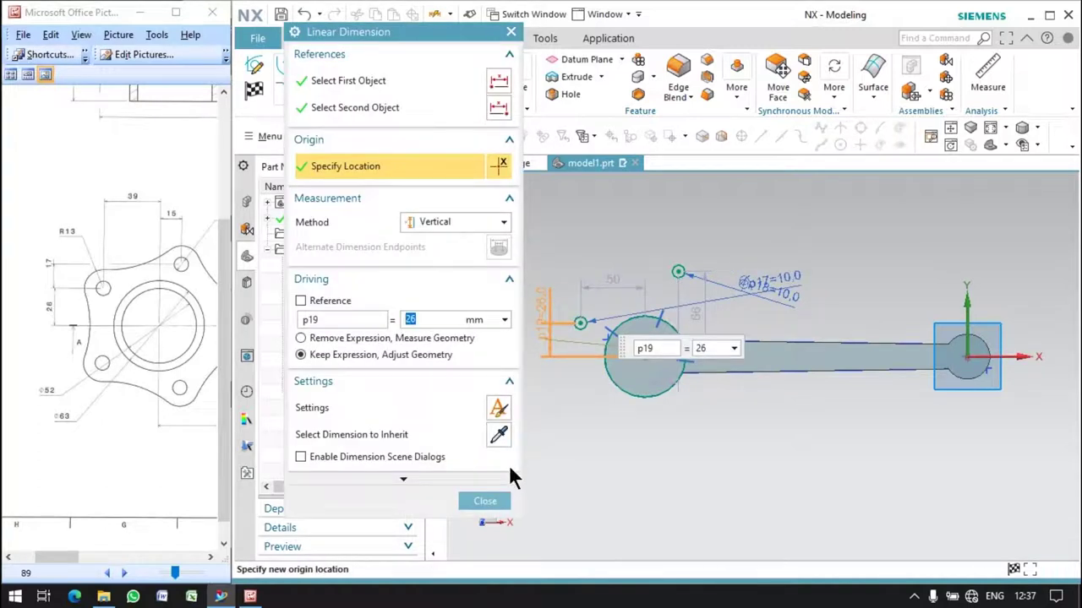
left_click(485, 501)
Step: Change the 66 vertical dimension to 26+17 (43) and fix the 39 and 15 horizontal distances
double_click(702, 319)
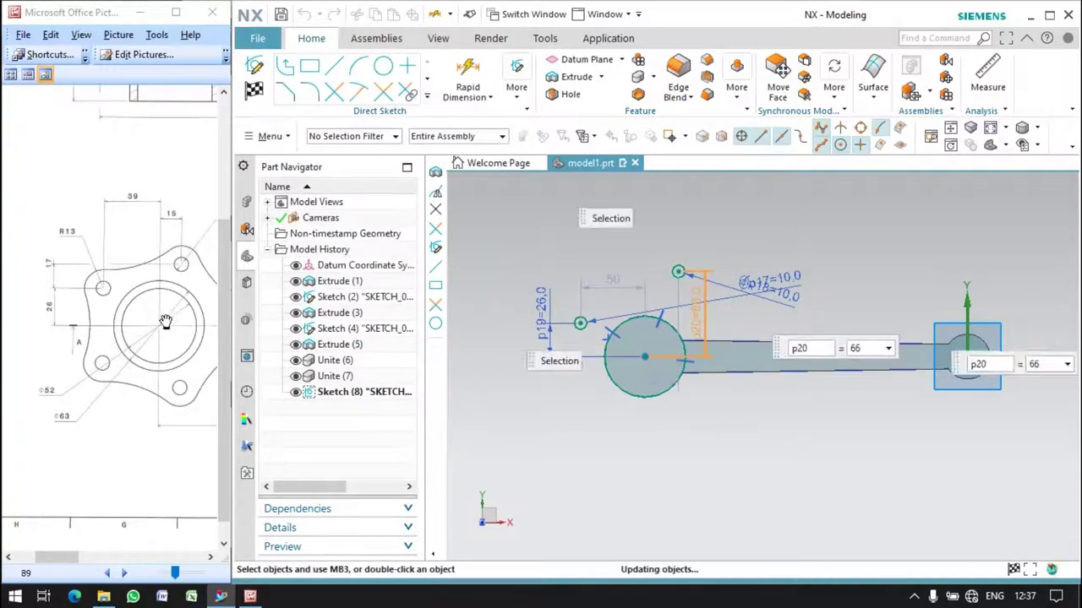
type("26+17")
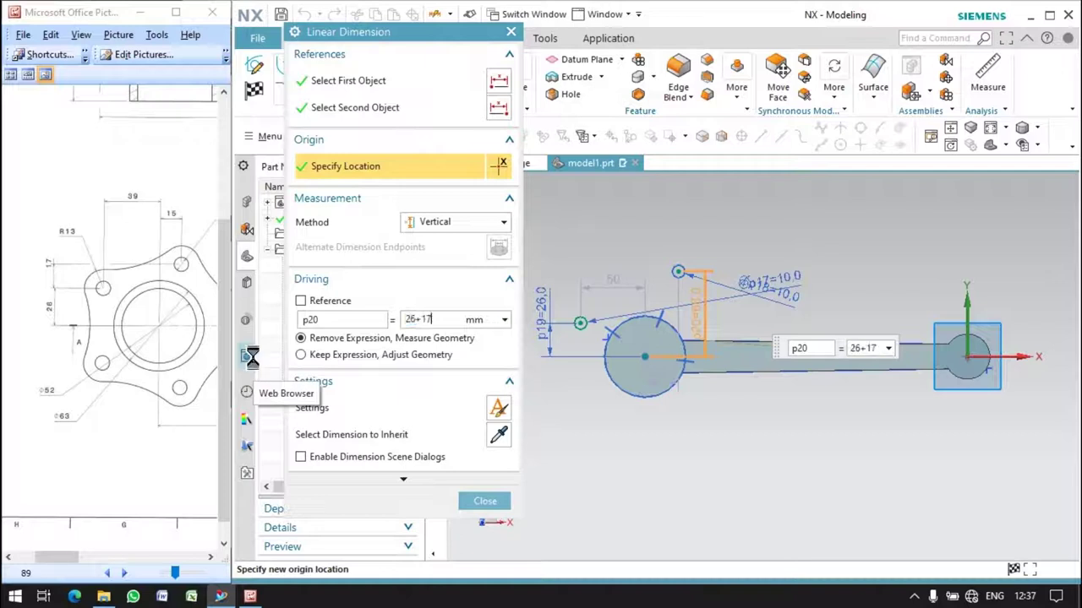
key("Return")
left_click(485, 501)
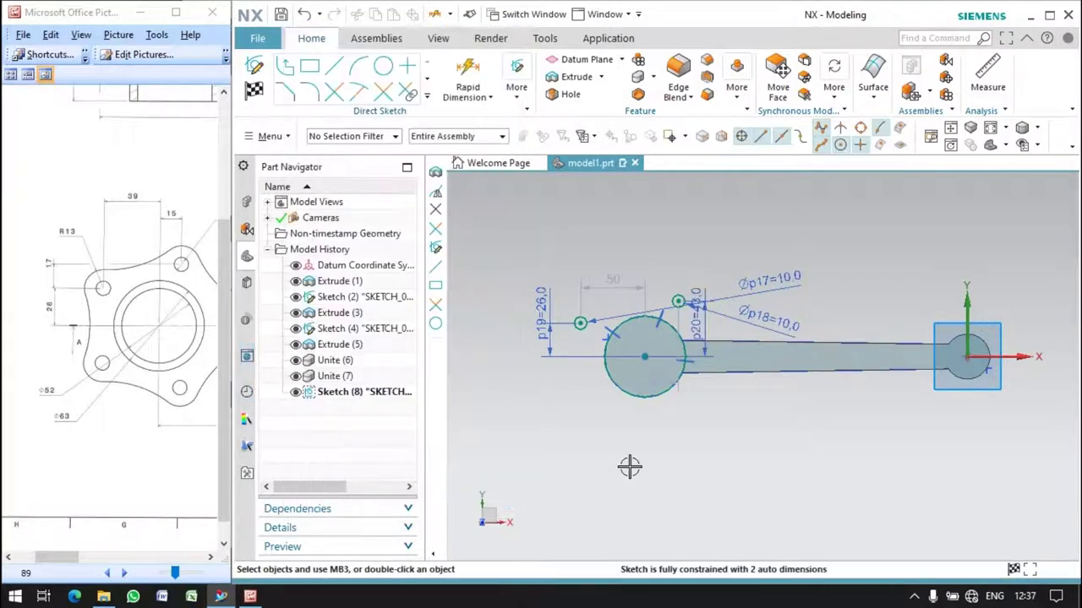
double_click(615, 281)
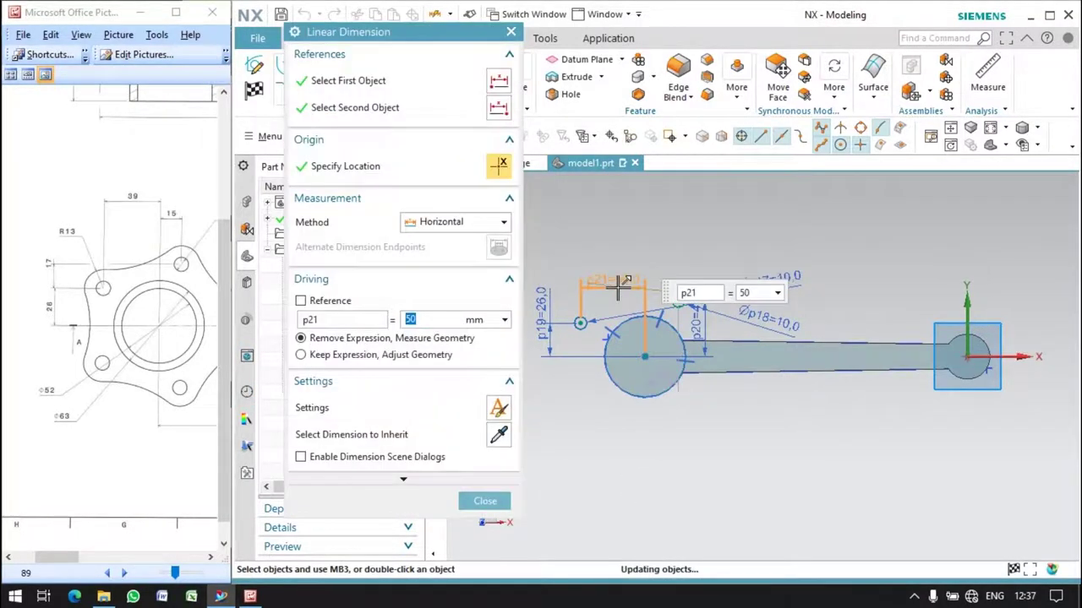
left_click(488, 501)
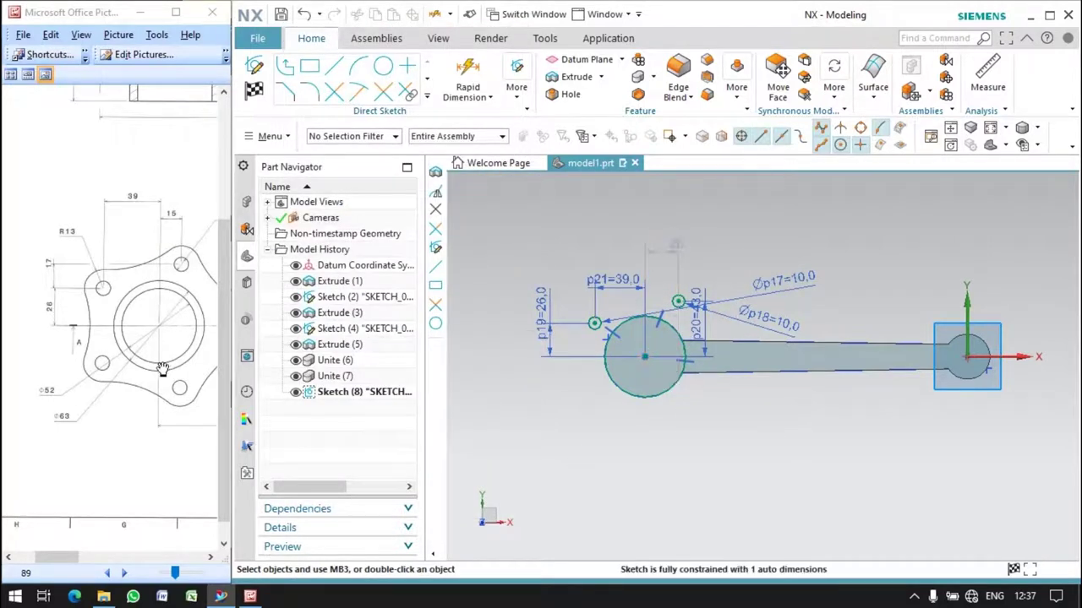
double_click(667, 243)
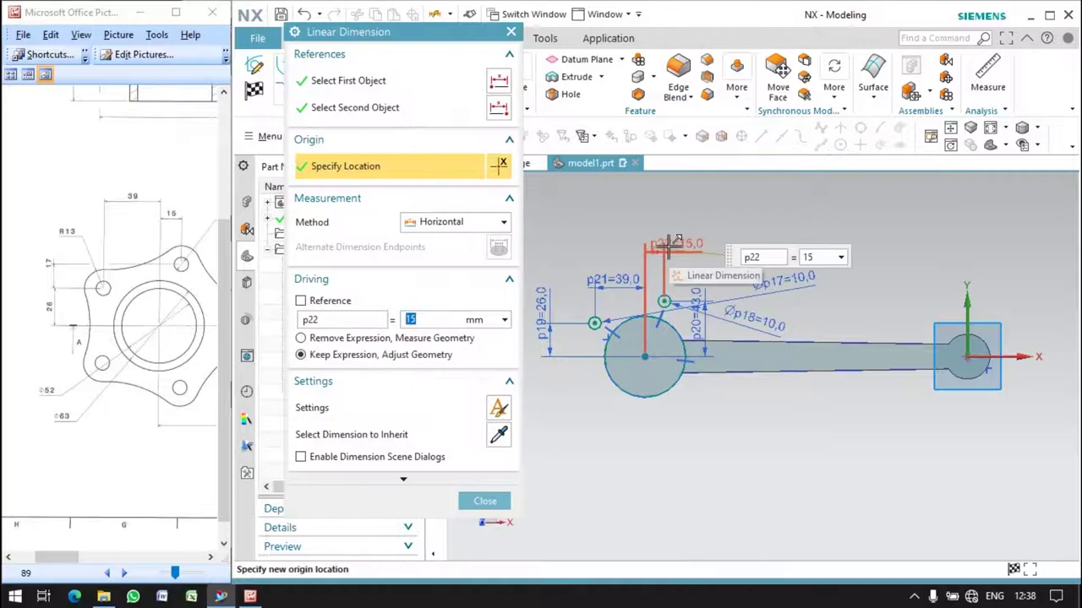
left_click(502, 509)
scroll(629, 363, "up", 3)
scroll(625, 360, "down", 2)
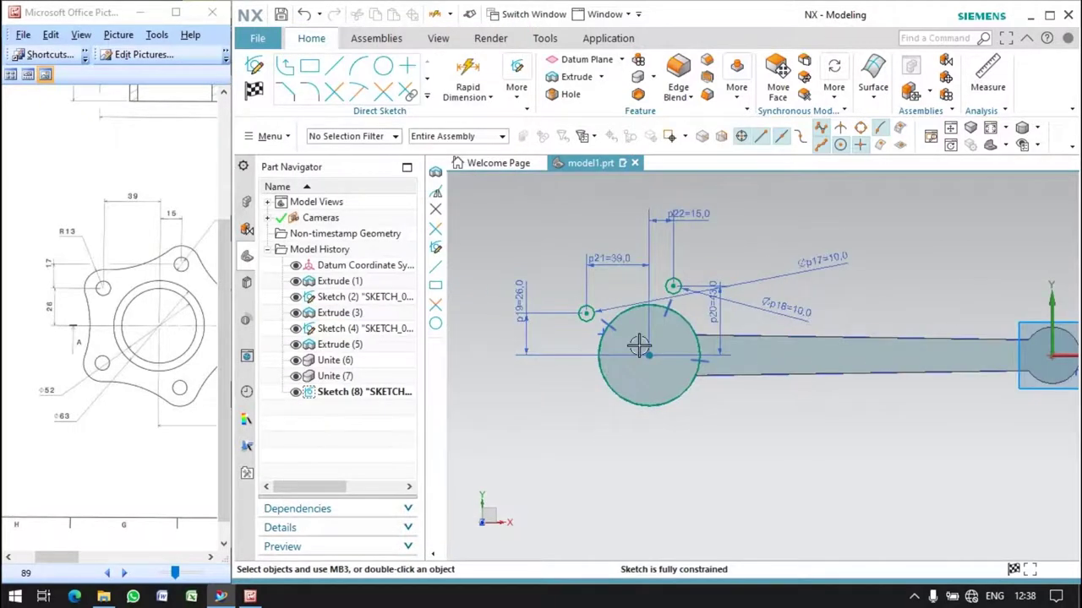
Step: Draw 26 mm circles around the left and upper small holes
left_click(384, 67)
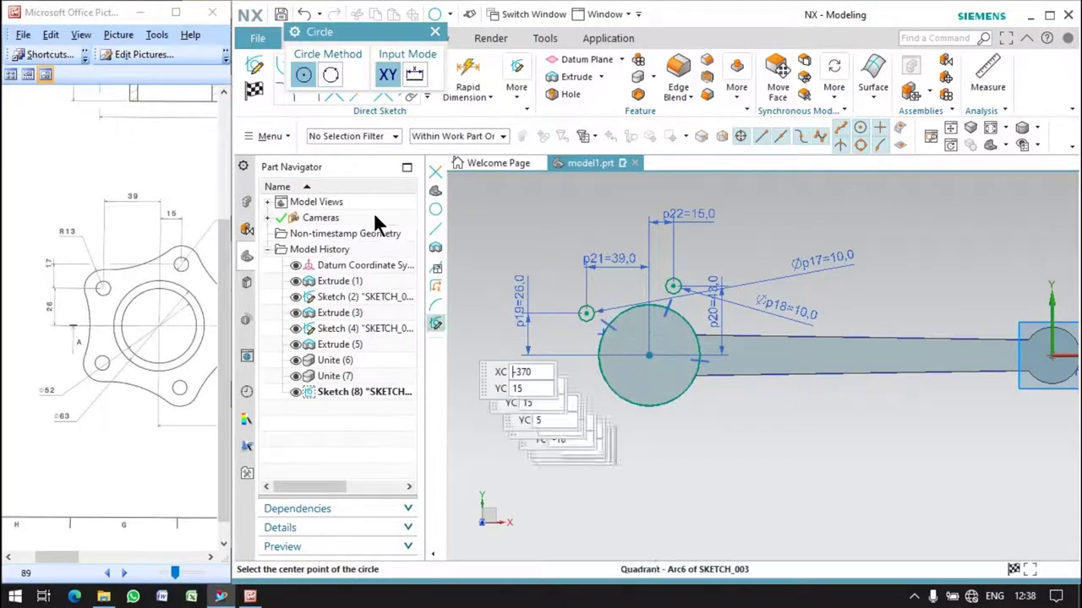
left_click(586, 313)
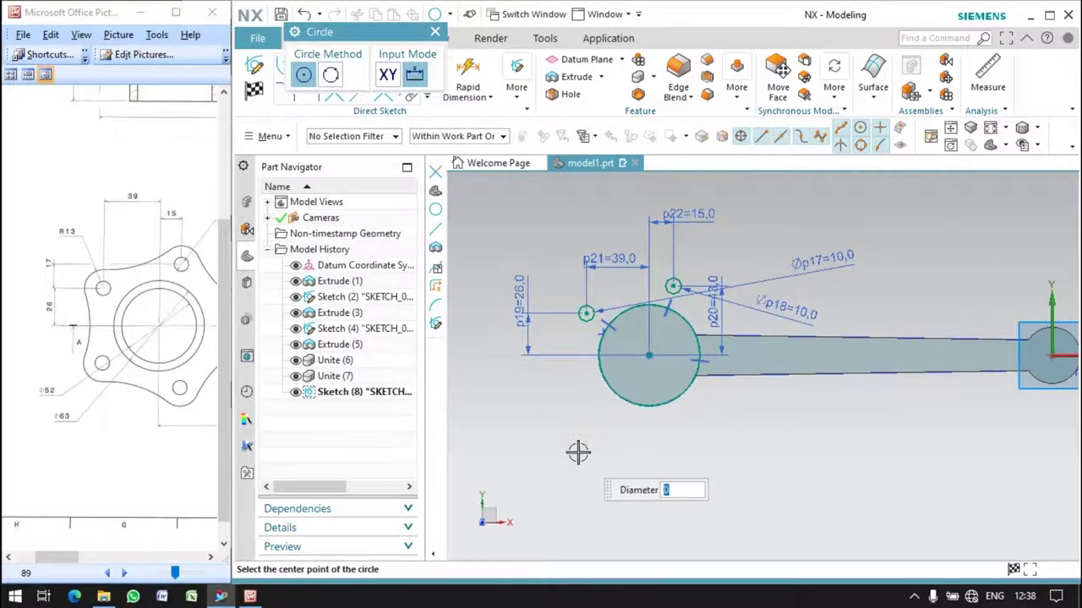
scroll(586, 313, "up", 4)
left_click(586, 311)
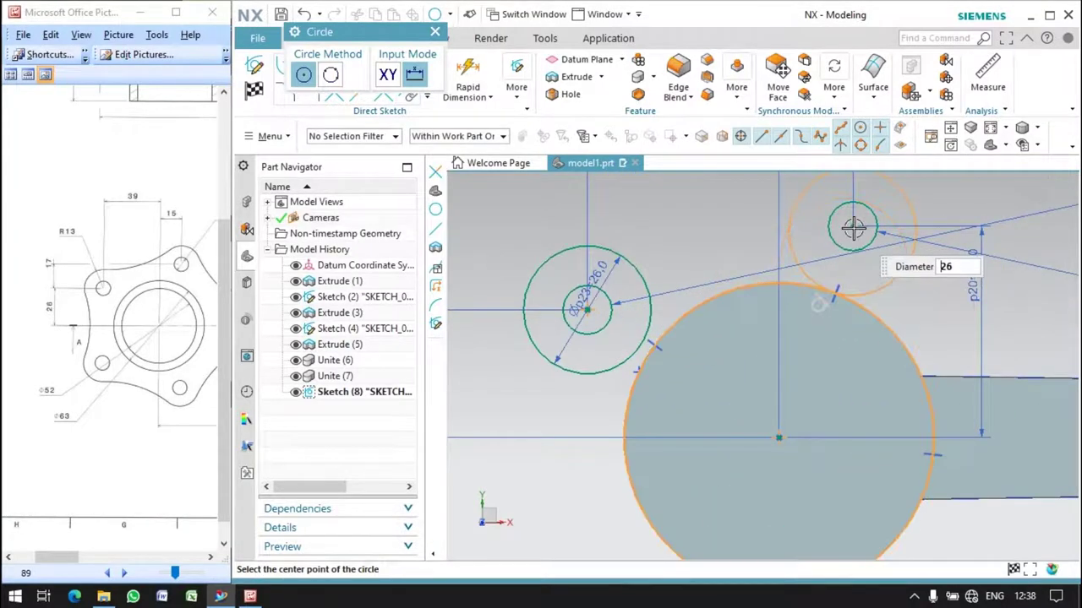
left_click(851, 227)
scroll(761, 279, "down", 2)
scroll(524, 220, "down", 2)
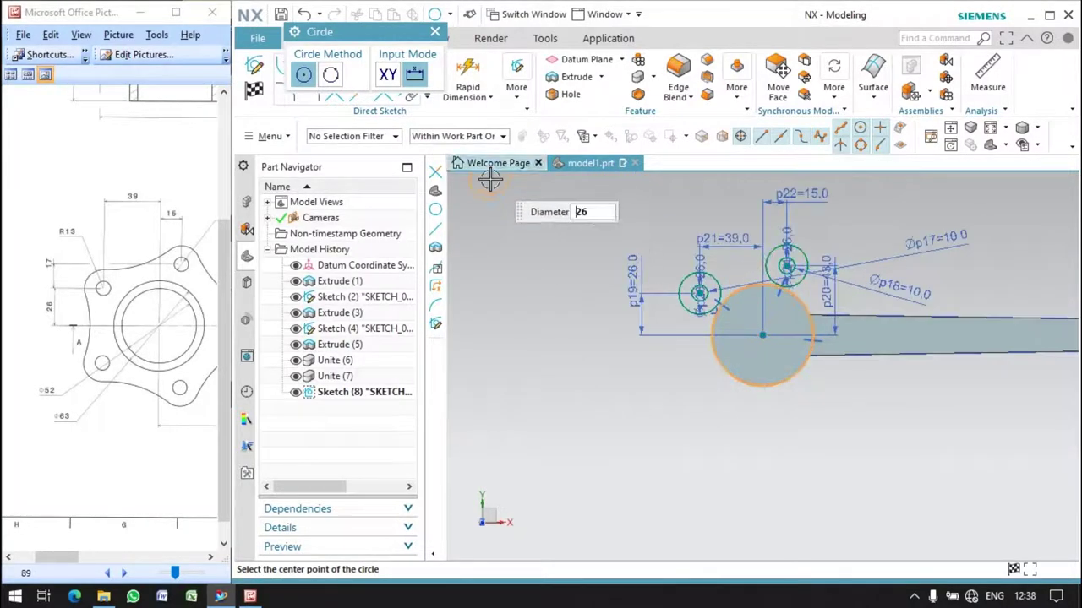
left_click_drag(161, 260, 75, 355)
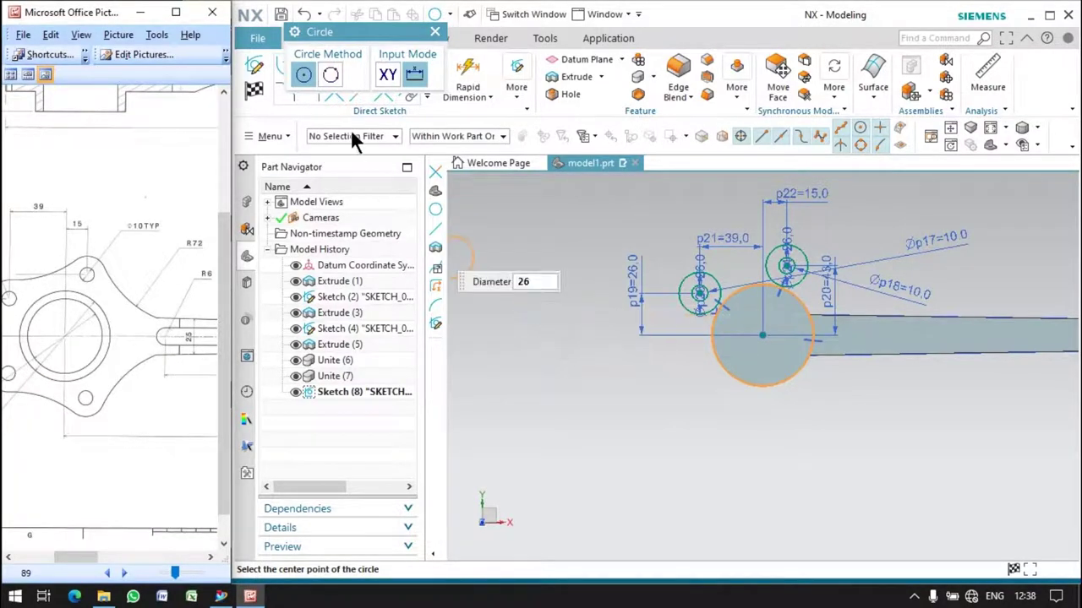
key("Escape")
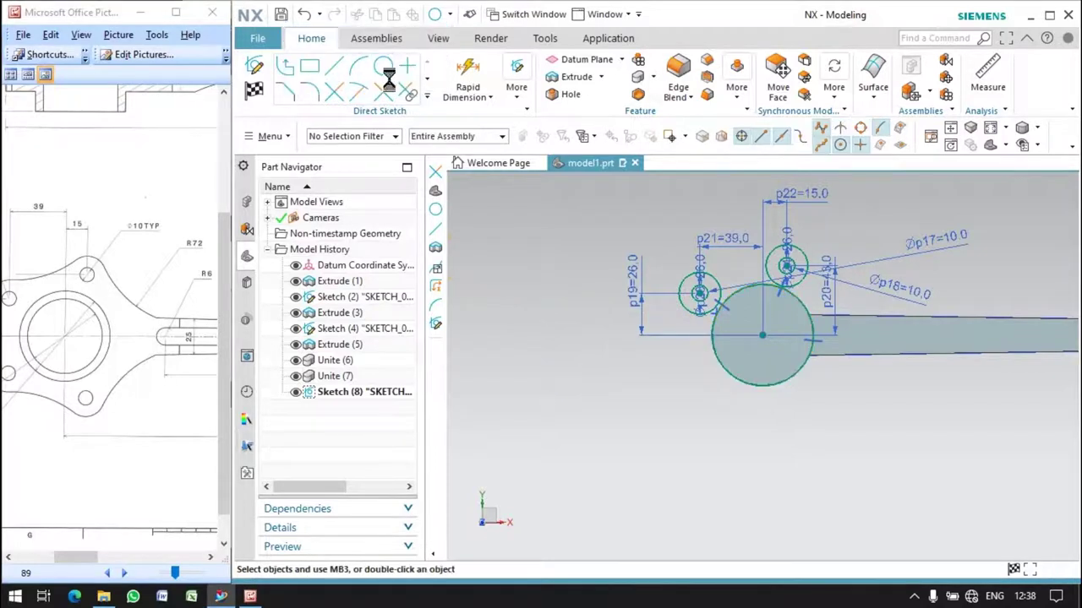
Step: Draw three 72 mm circles around the big end
left_click(383, 65)
left_click(415, 76)
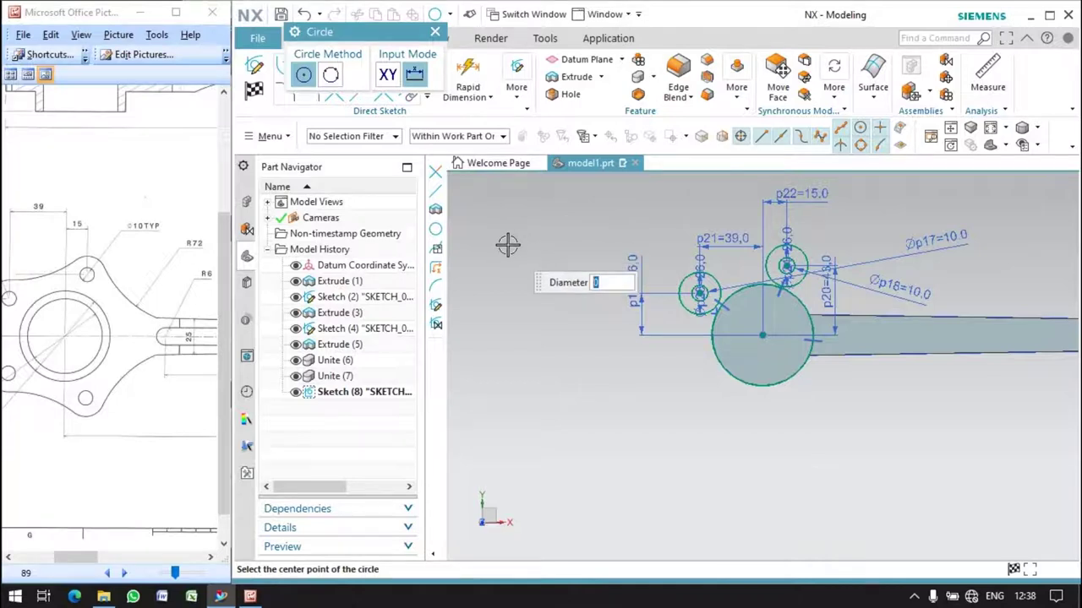
left_click(615, 345)
left_click(718, 207)
left_click(880, 245)
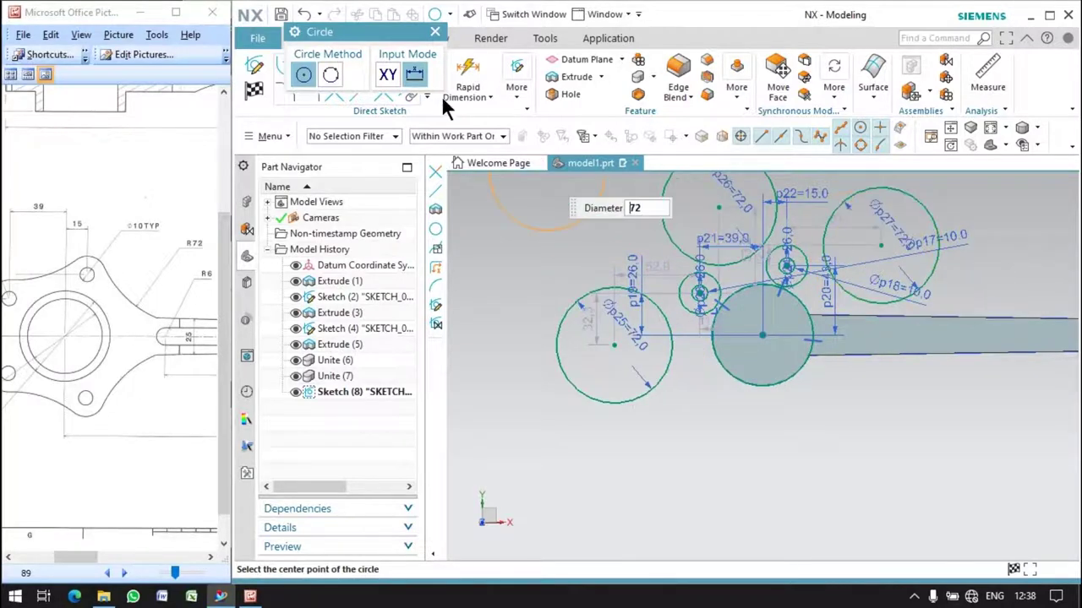
left_click(435, 31)
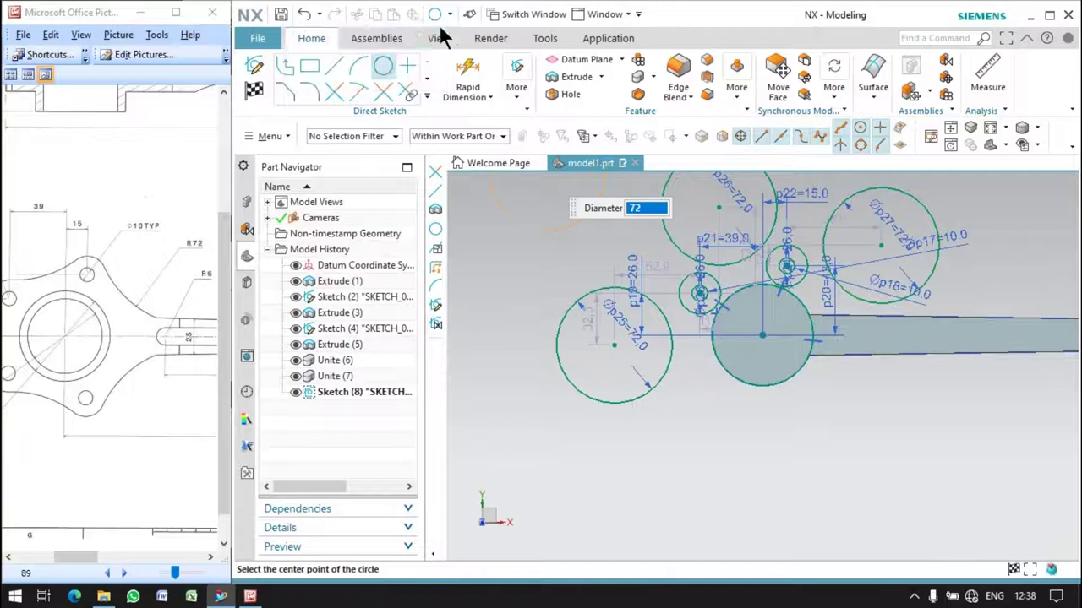
Step: Make the upper flange circles tangent to their neighbouring circles
left_click(426, 95)
left_click(517, 94)
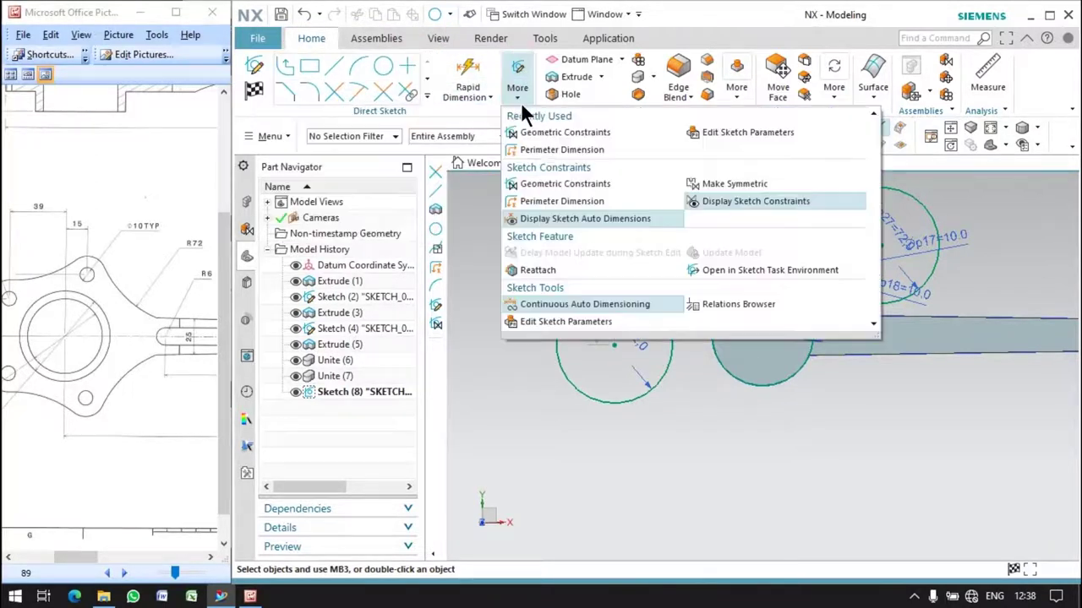
left_click(535, 131)
left_click(372, 87)
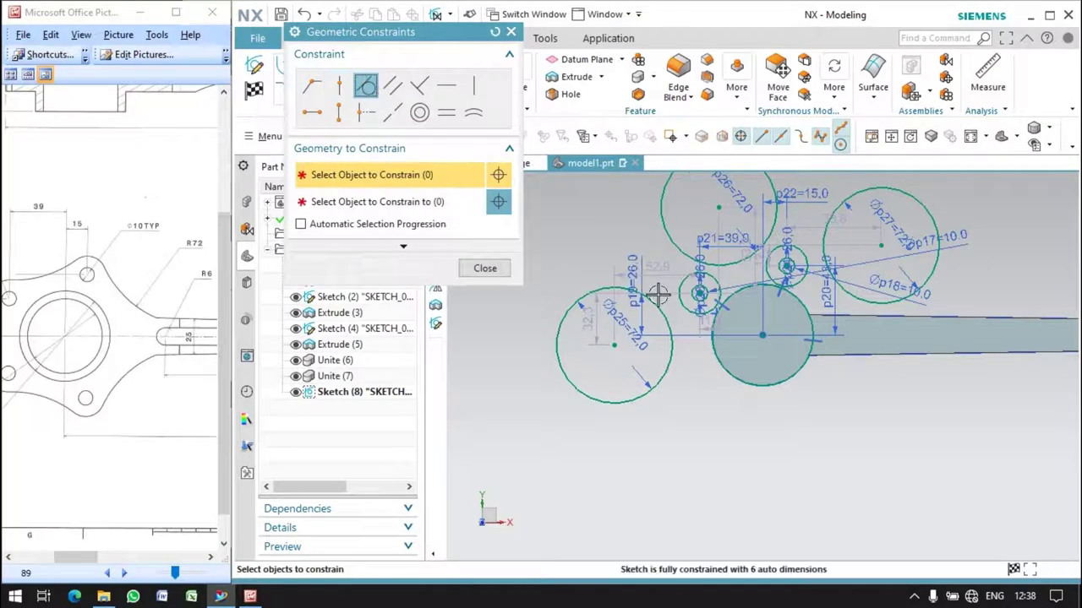
left_click(709, 271)
left_click(710, 275)
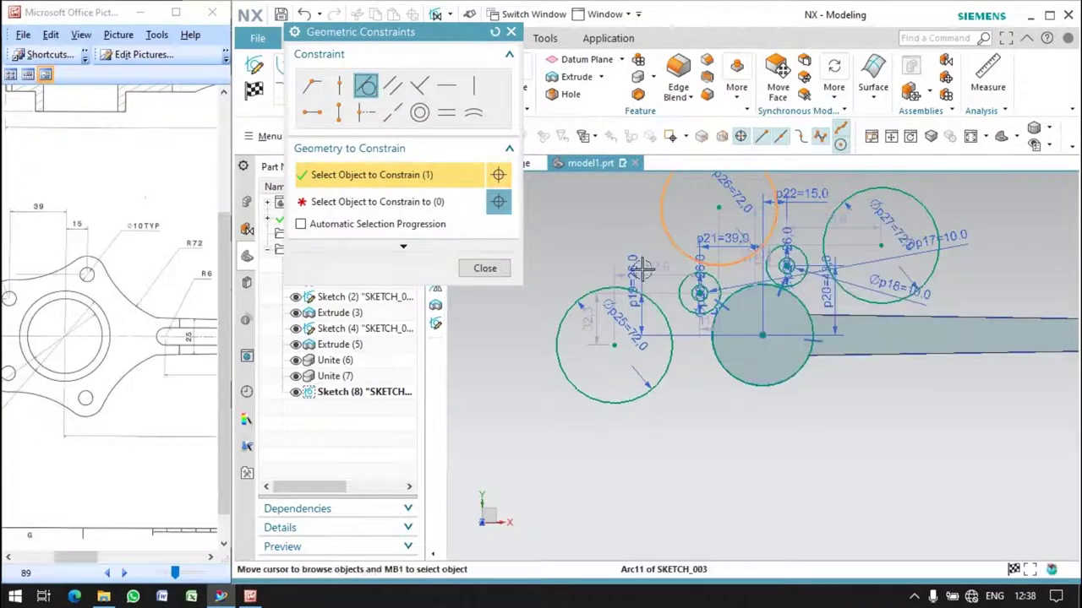
left_click(702, 286)
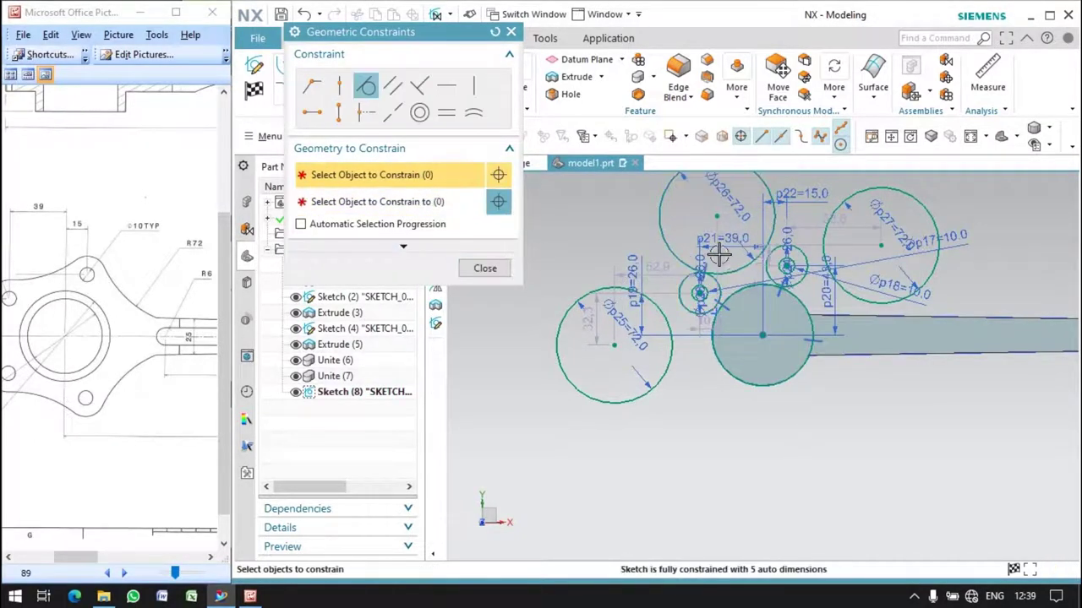
left_click(773, 274)
left_click(773, 274)
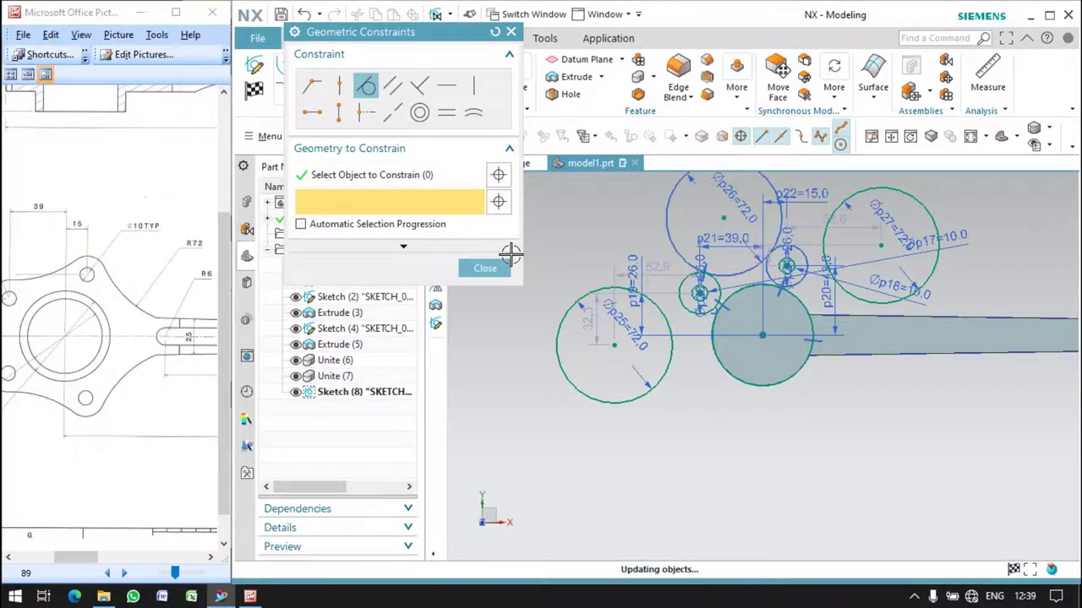
Step: Make the right circle tangent to the small circle and the horizontal line
left_click(427, 226)
left_click(807, 264)
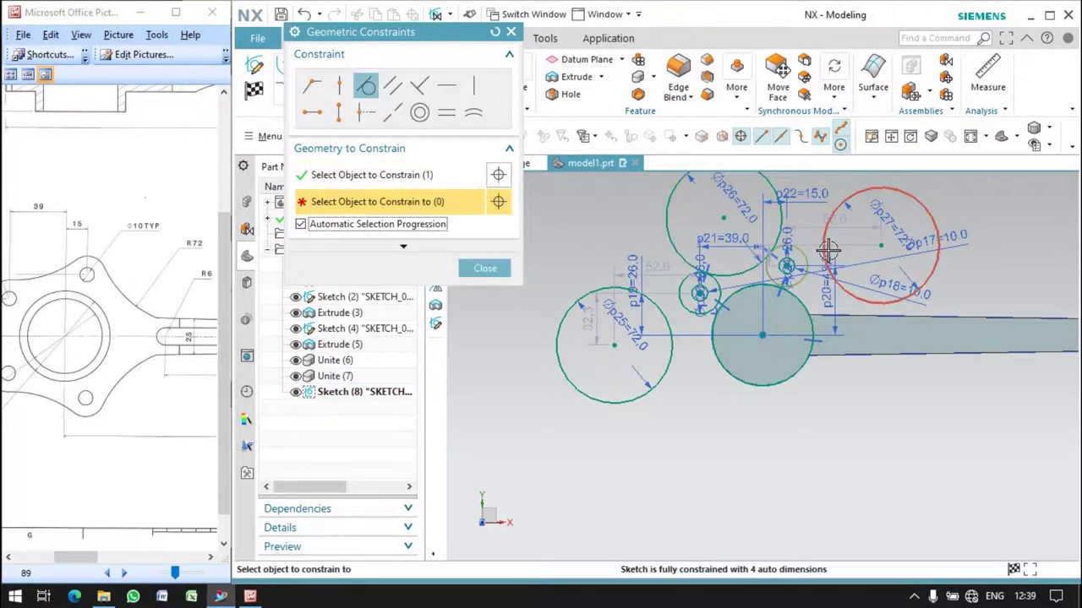
left_click(825, 243)
left_click(841, 309)
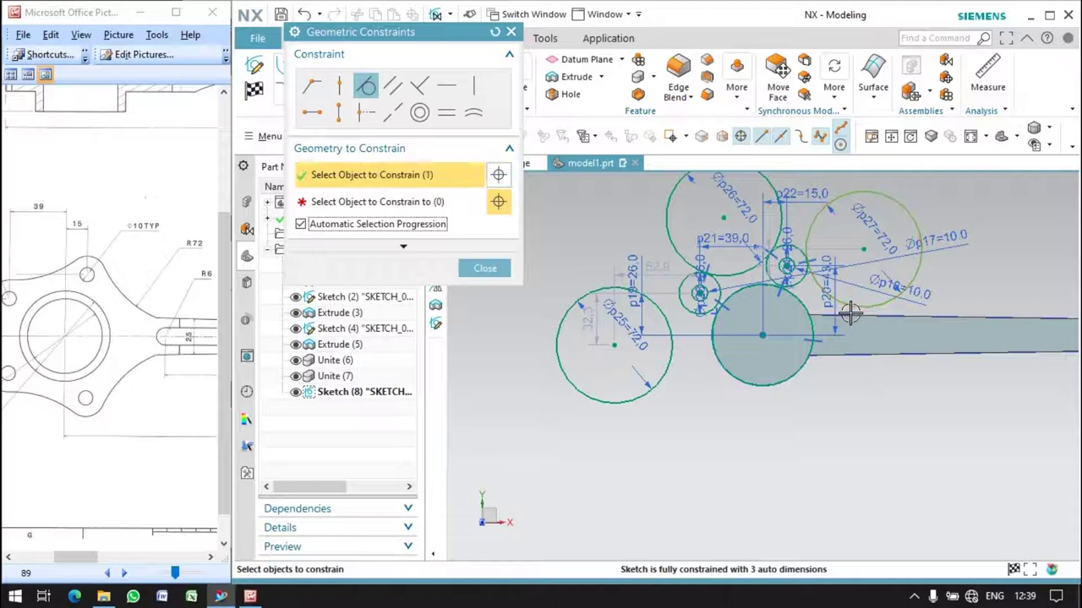
left_click(845, 314)
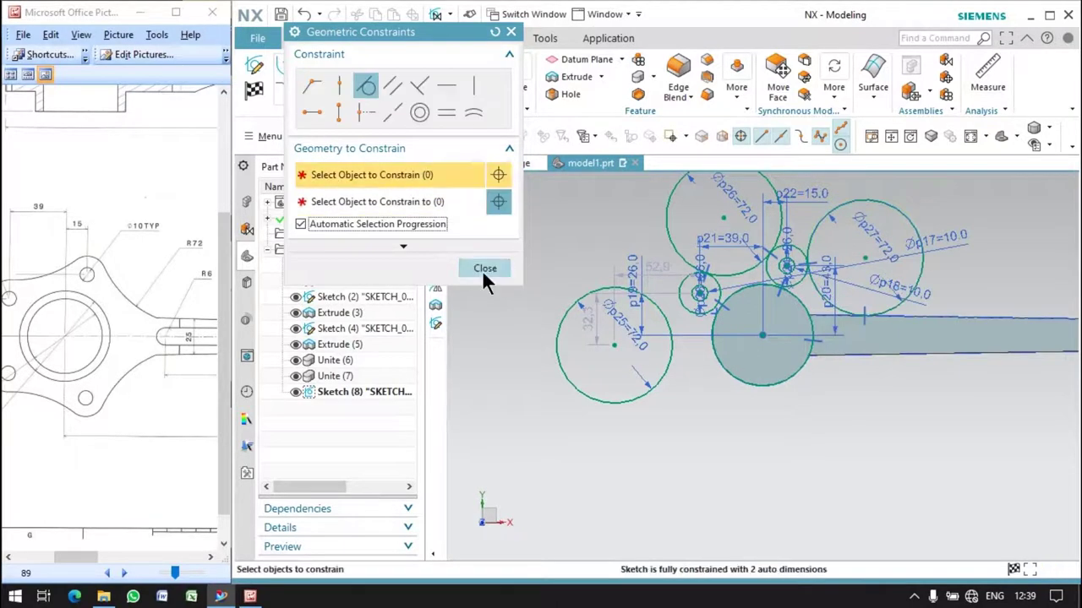
left_click(484, 268)
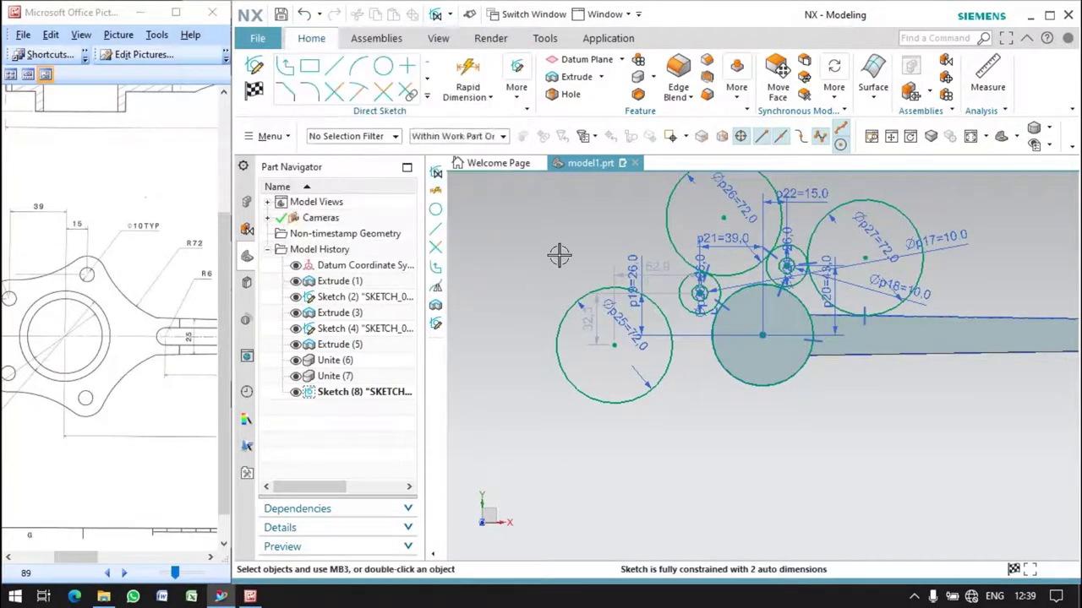
left_click(491, 96)
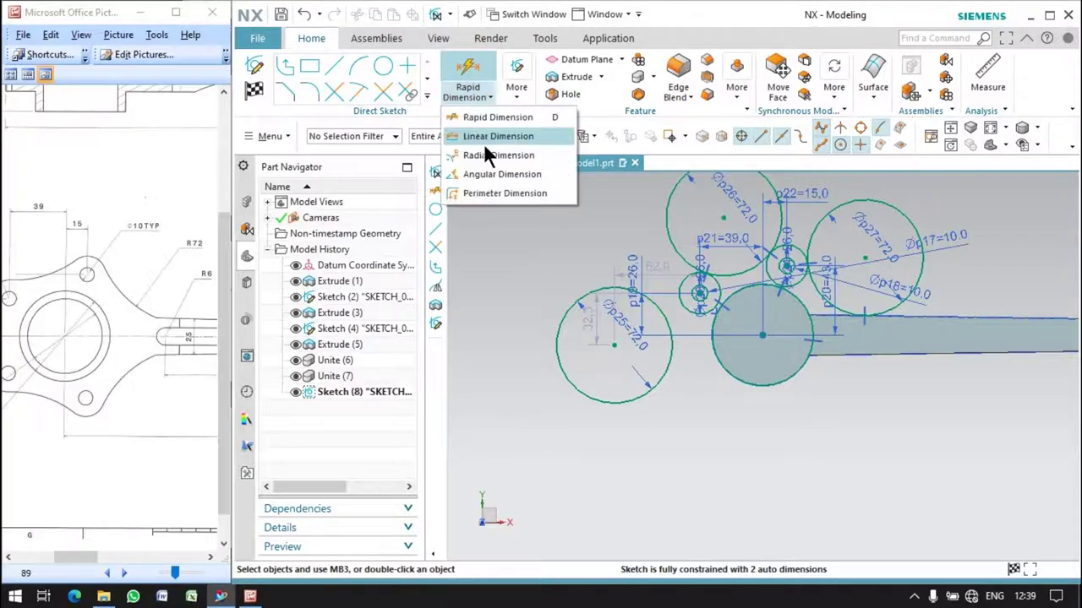
left_click(518, 100)
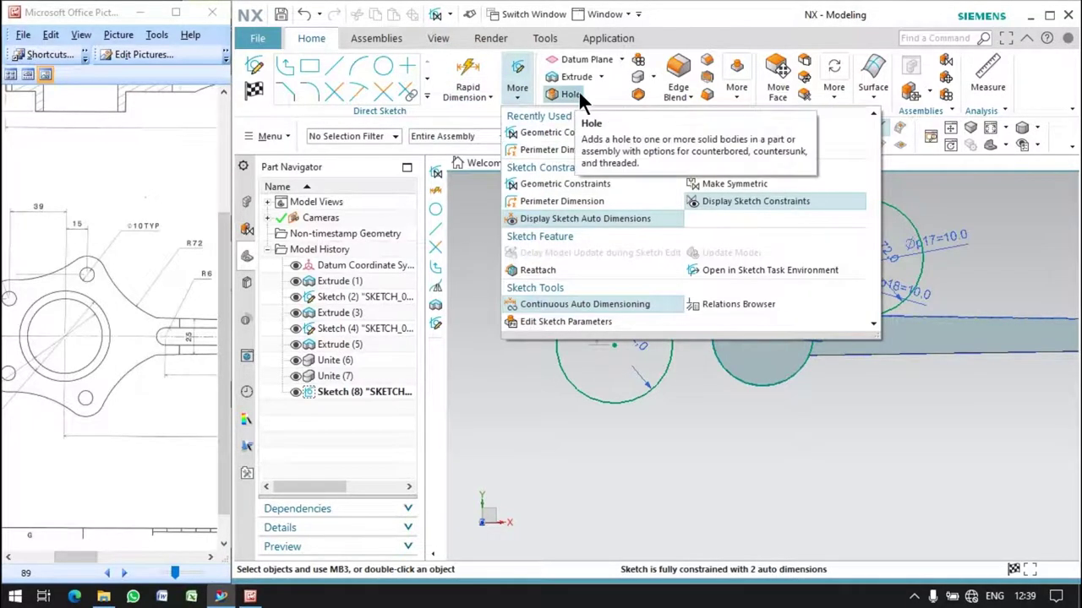
Step: Mirror the upper flange circles about the horizontal datum axis
left_click(426, 96)
left_click(384, 136)
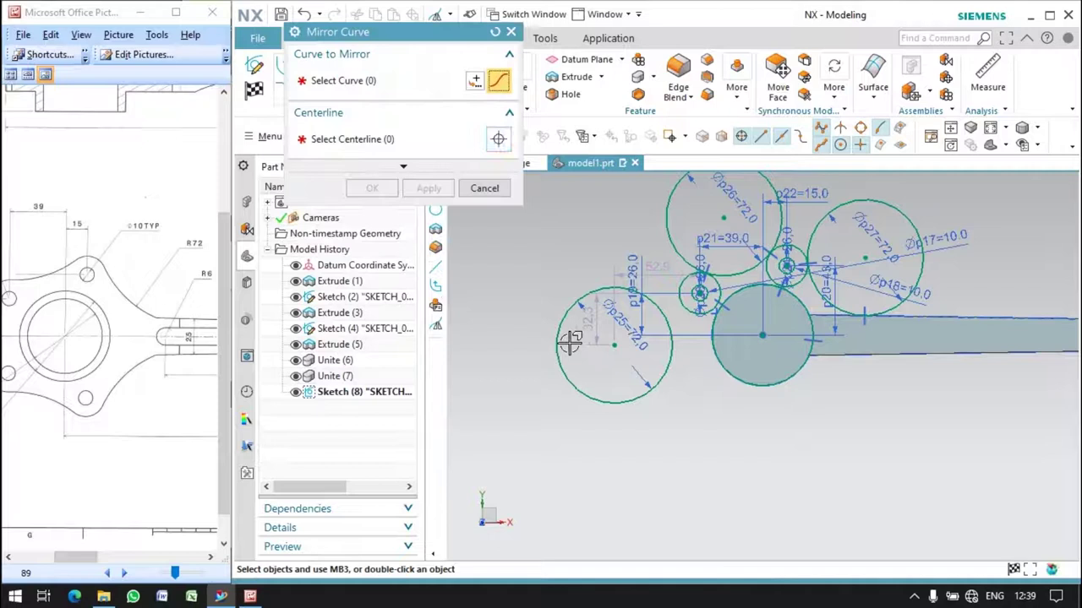
left_click(321, 138)
left_click(917, 340)
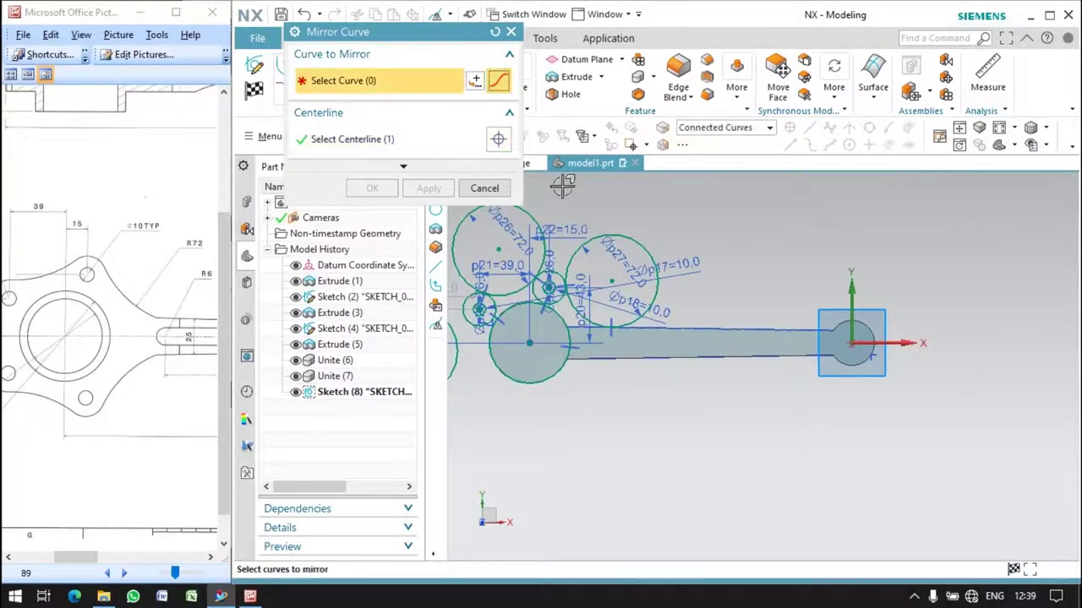
left_click(573, 260)
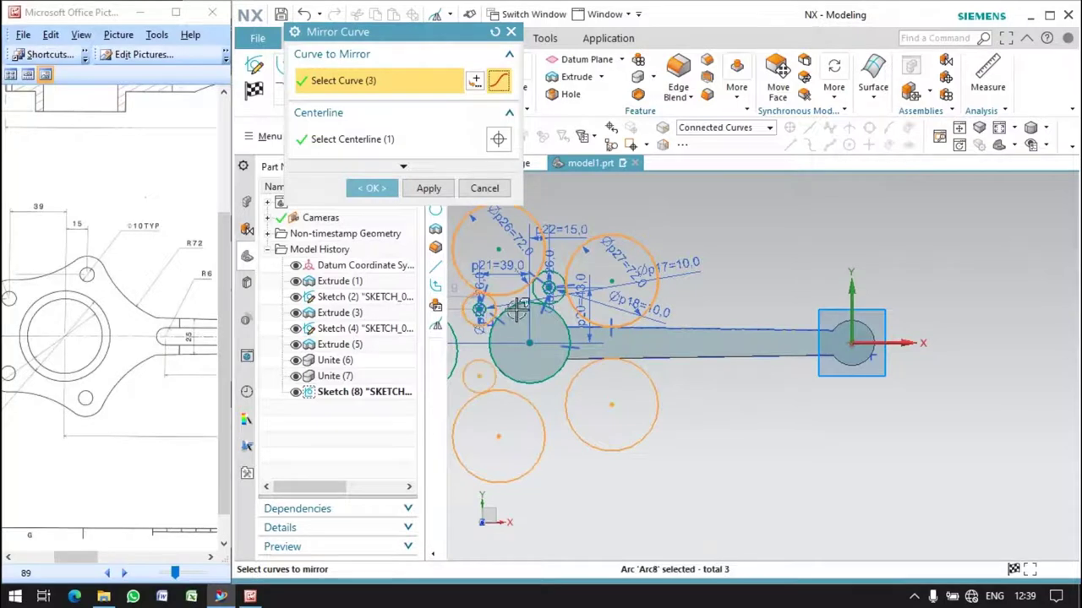
scroll(531, 292, "up", 2)
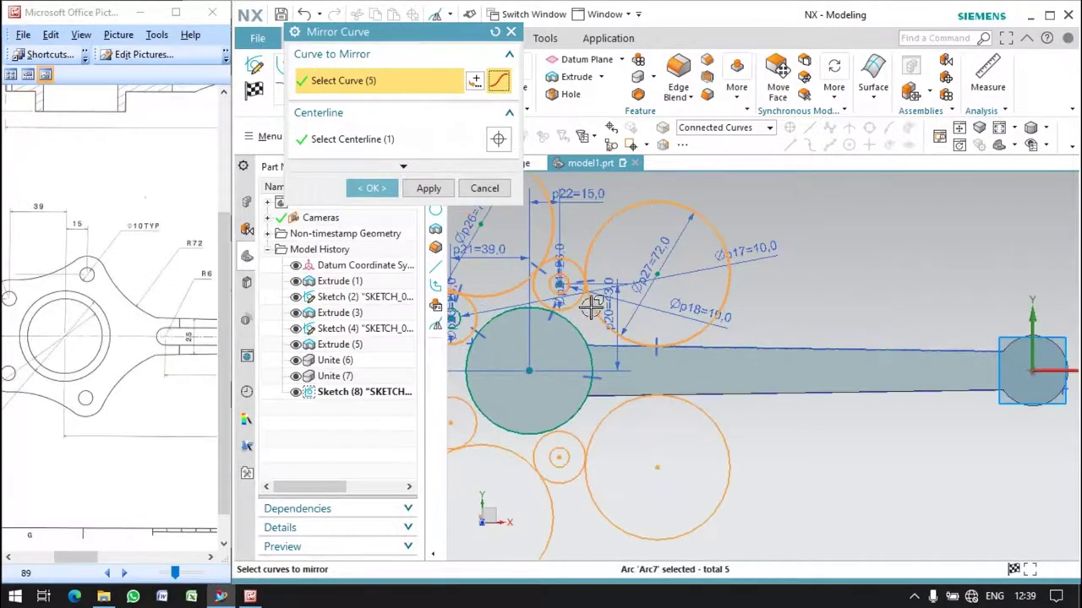
scroll(591, 309, "up", 1)
scroll(582, 318, "down", 3)
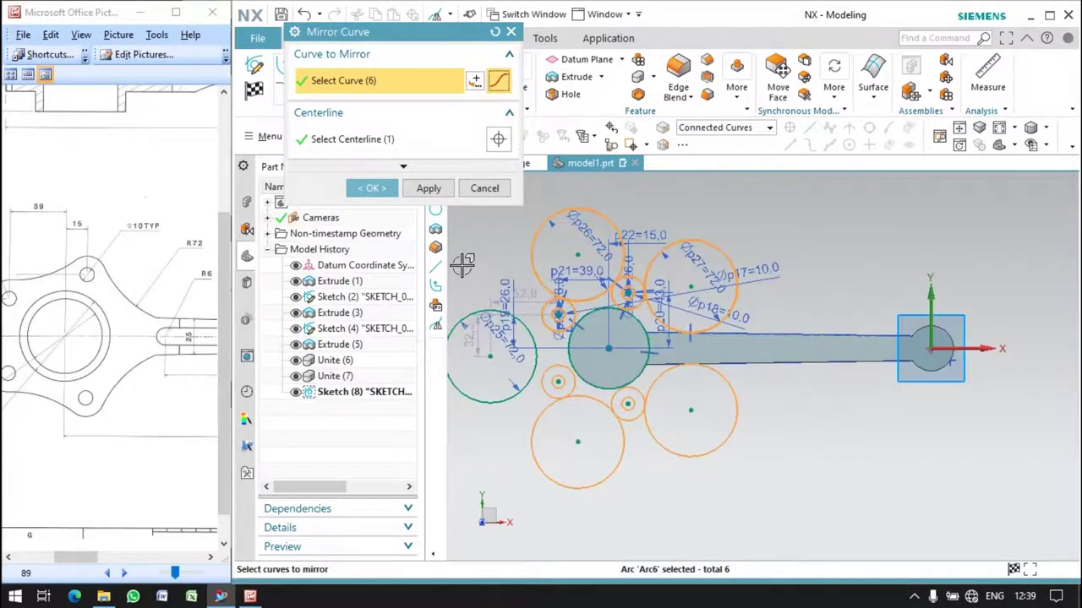
left_click(372, 187)
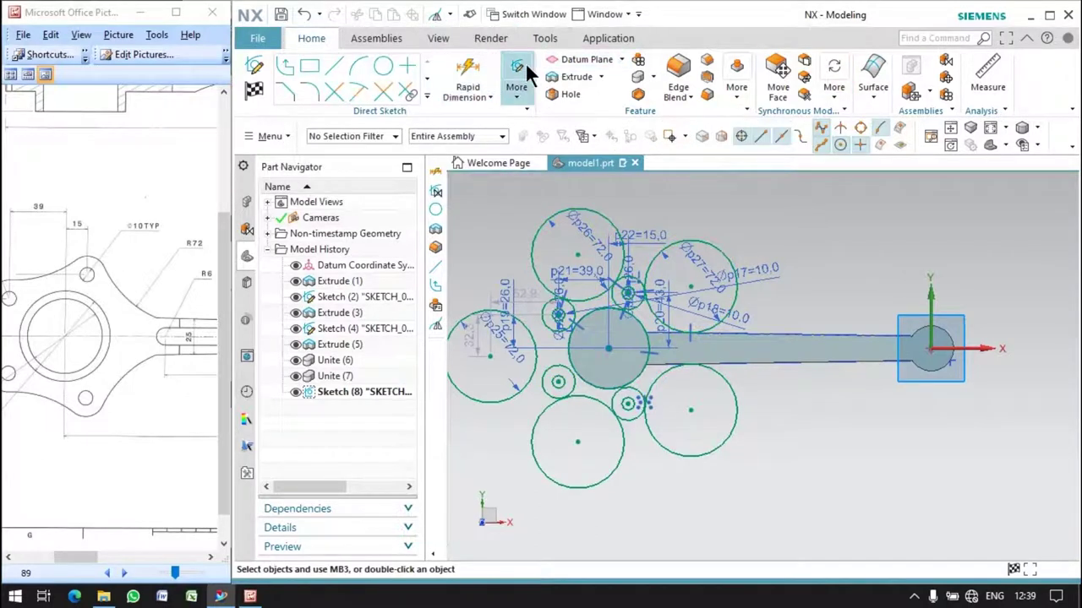
Step: Make the left flange circles tangent to the adjacent small circles
left_click(517, 87)
left_click(495, 183)
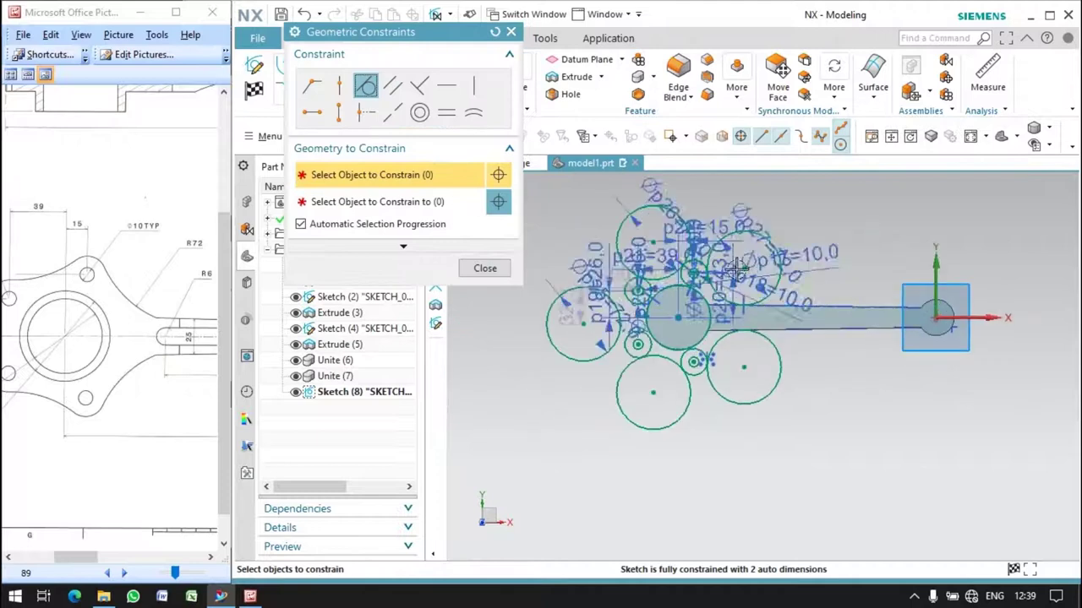
scroll(735, 269, "up", 3)
left_click(625, 311)
left_click(655, 283)
left_click(634, 384)
left_click(646, 364)
Step: Draw a vertical line joining the centres of the right-hand flange circles
left_click(485, 268)
scroll(563, 300, "down", 2)
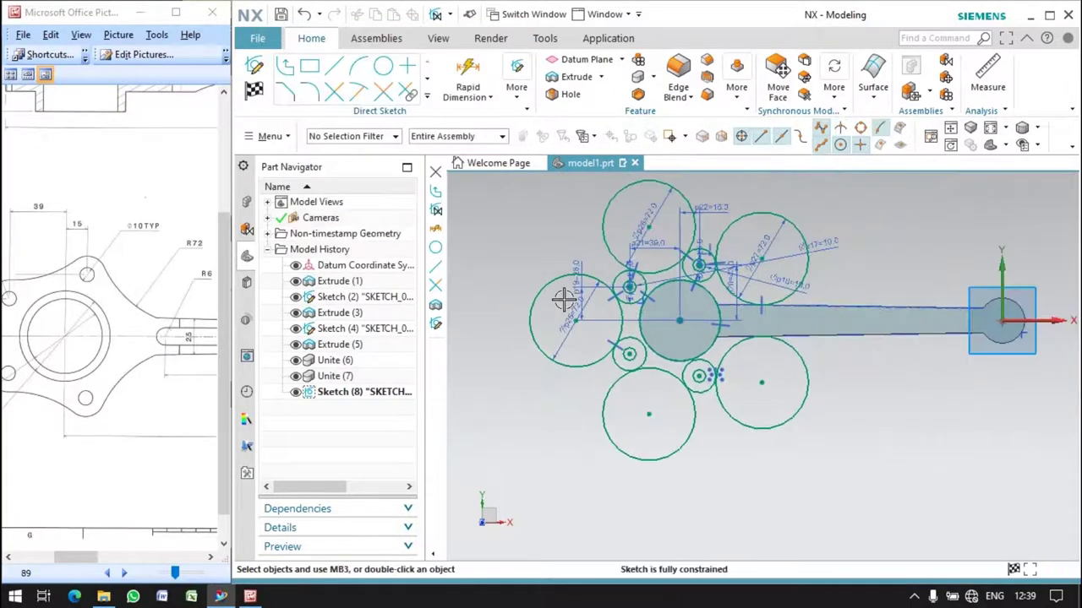
scroll(773, 338, "up", 2)
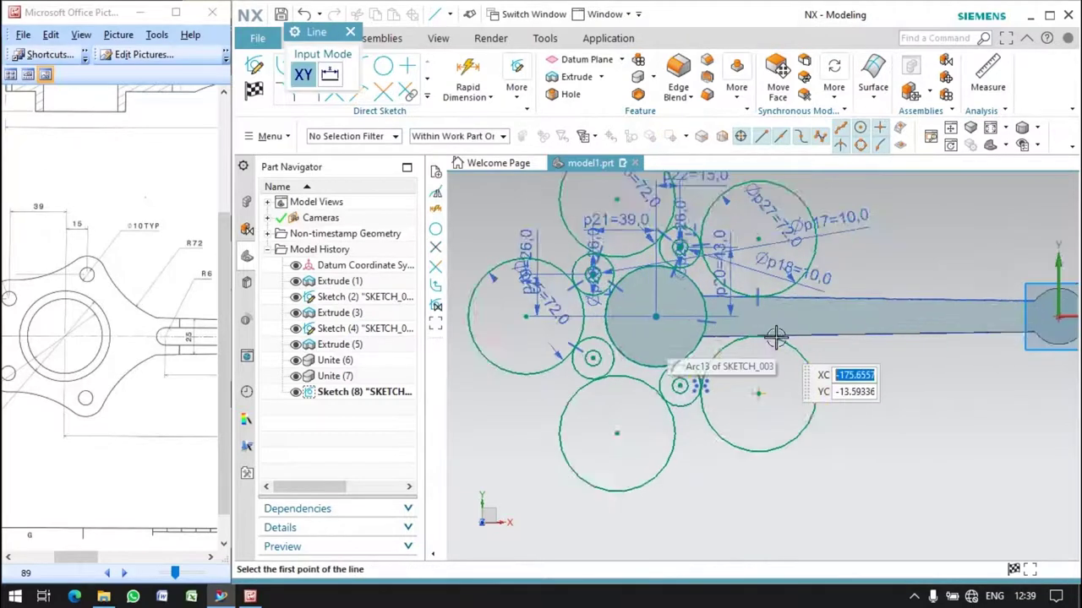
scroll(761, 245, "up", 2)
scroll(769, 245, "down", 2)
left_click(755, 387)
scroll(776, 359, "down", 2)
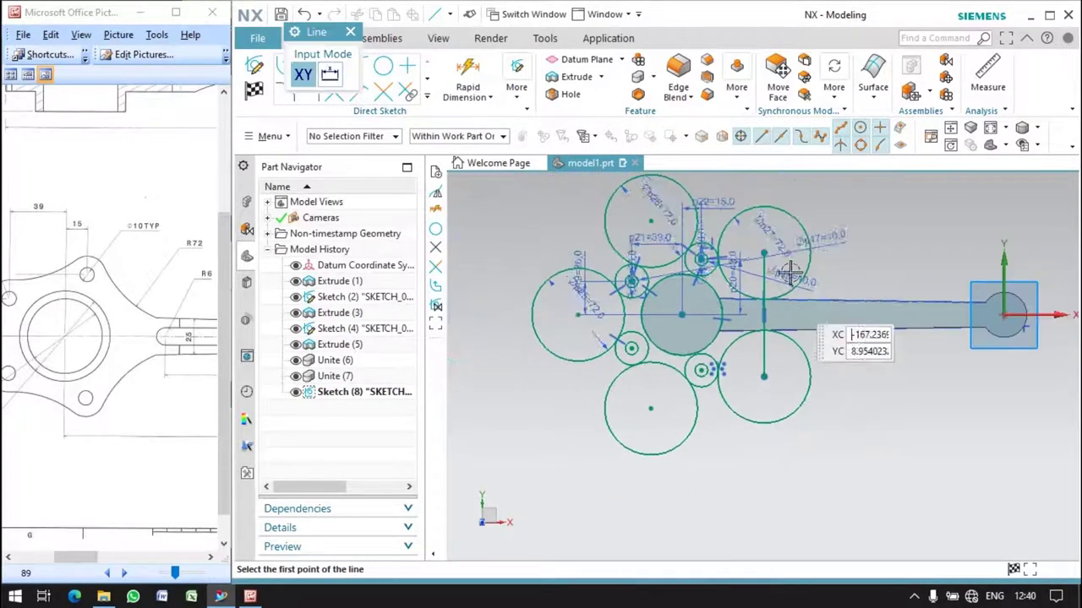
left_click(354, 32)
Step: Quick Trim the overlapping arcs and lower line piece into a closed lobed flange outline
left_click(338, 96)
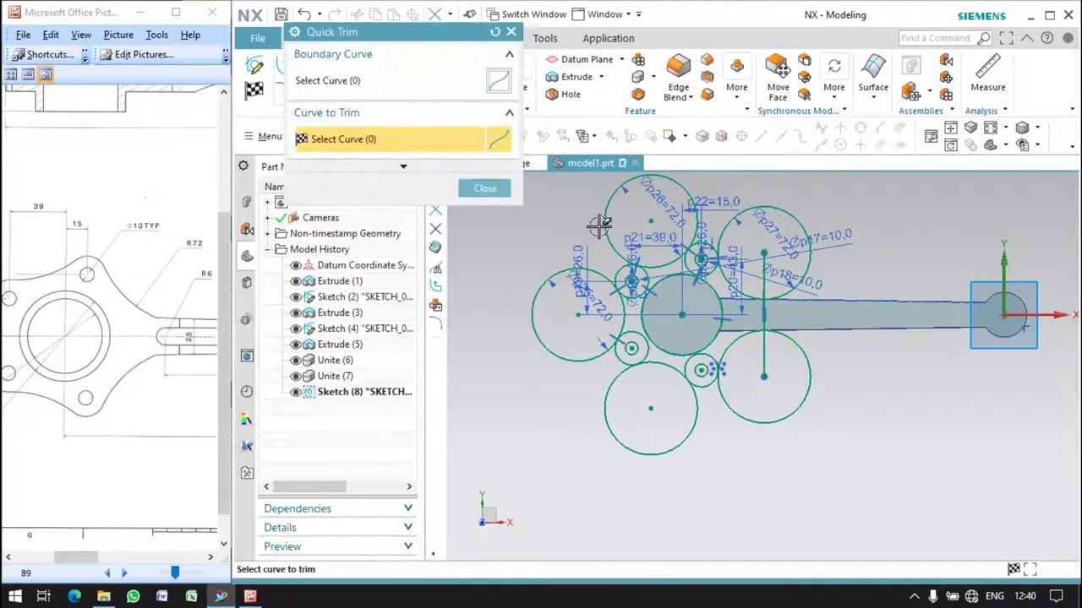
left_click(689, 199)
left_click_drag(813, 233, 844, 369)
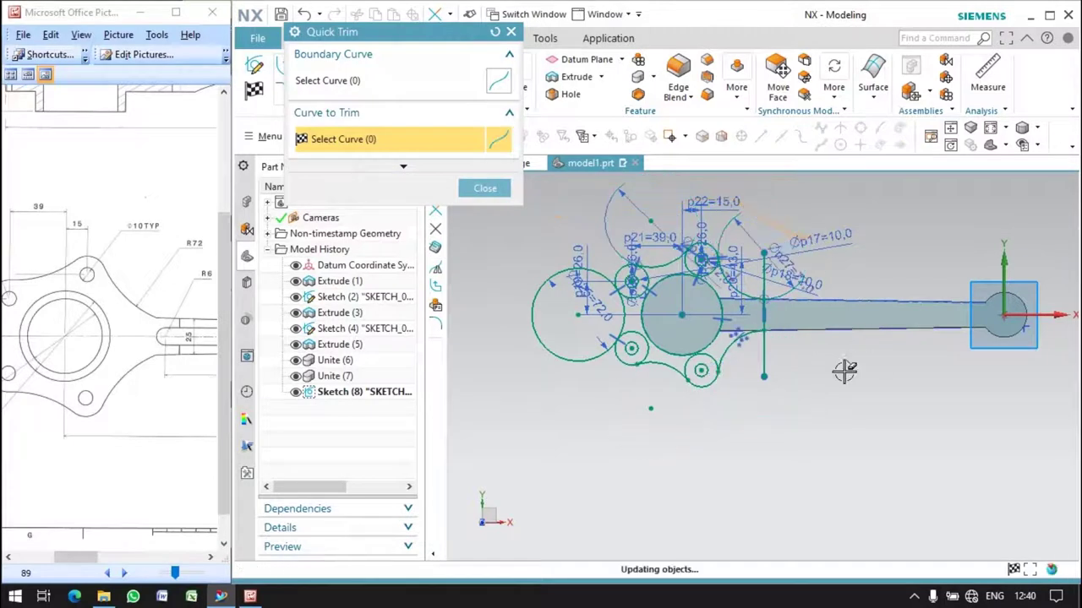
left_click_drag(554, 237, 558, 241)
scroll(642, 263, "down", 5)
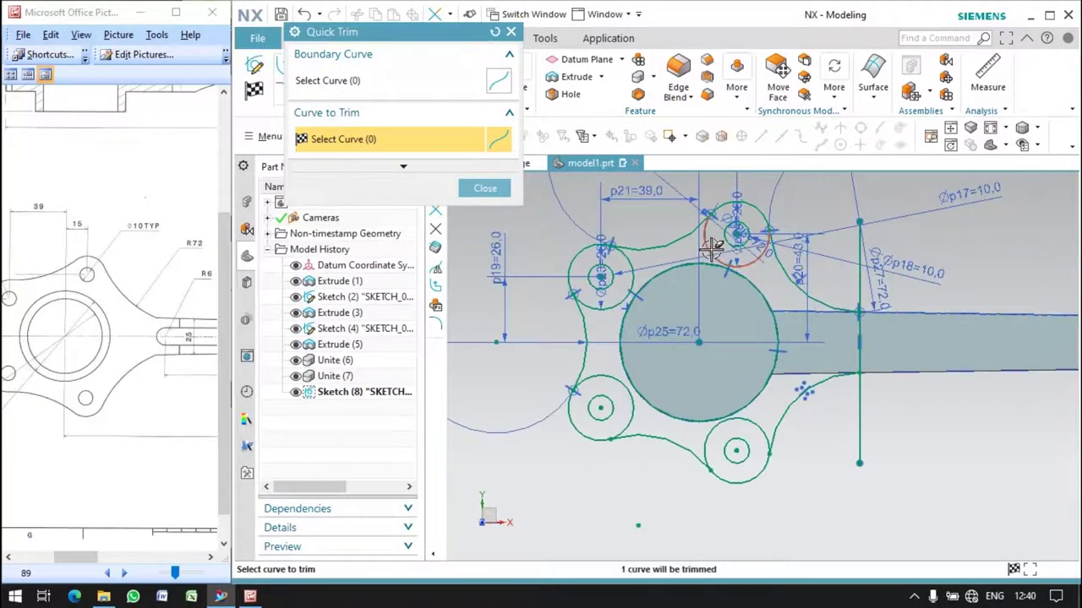
left_click(584, 273)
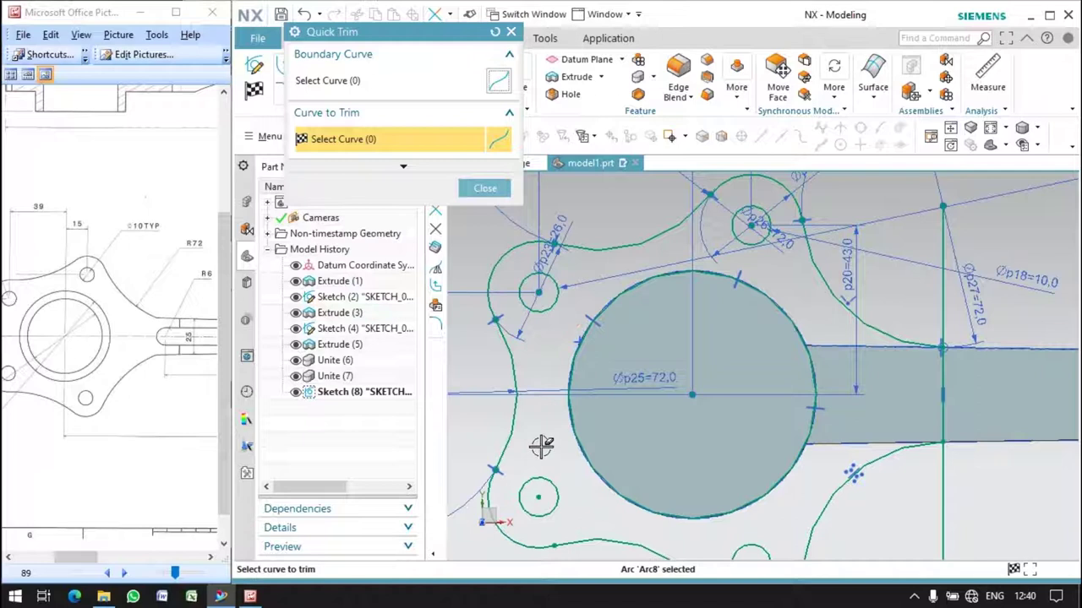
scroll(776, 408, "up", 2)
left_click(752, 492)
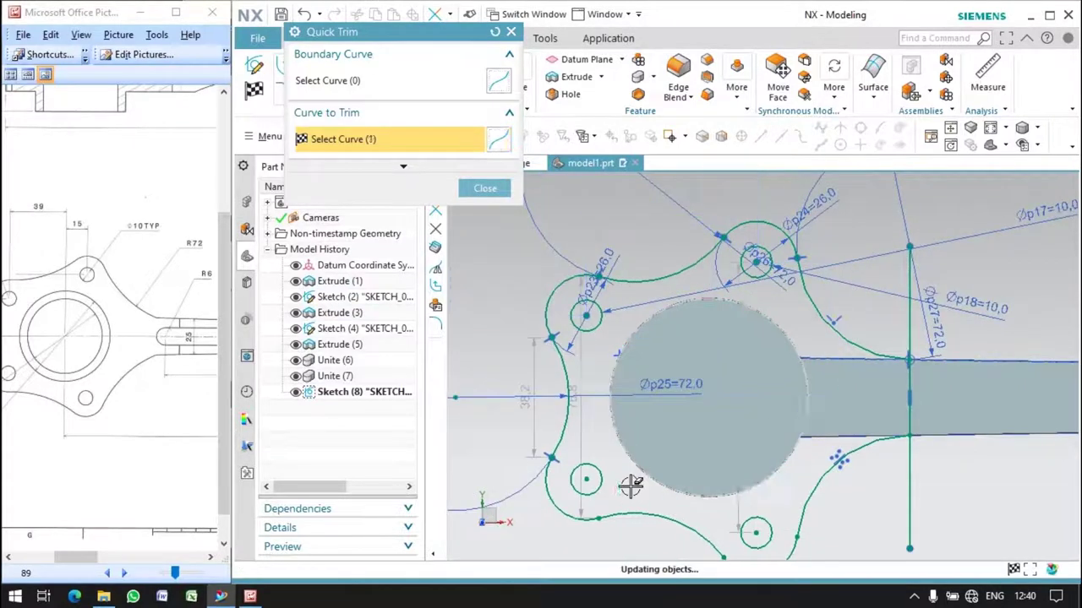
scroll(718, 309, "up", 1)
left_click(878, 476)
middle_click_drag(879, 478, 979, 422)
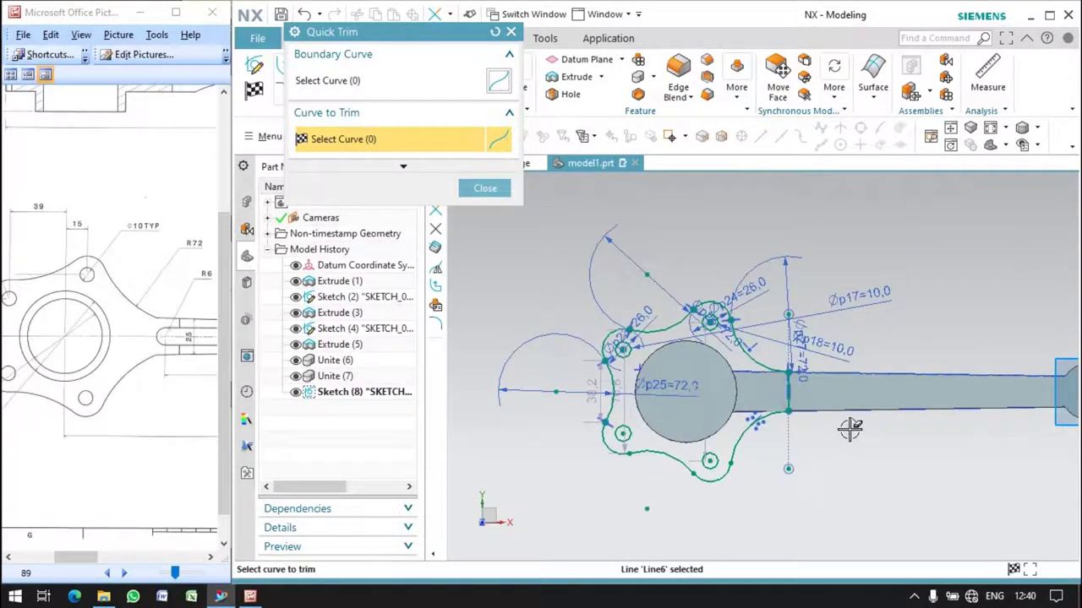
middle_click_drag(848, 390, 555, 241)
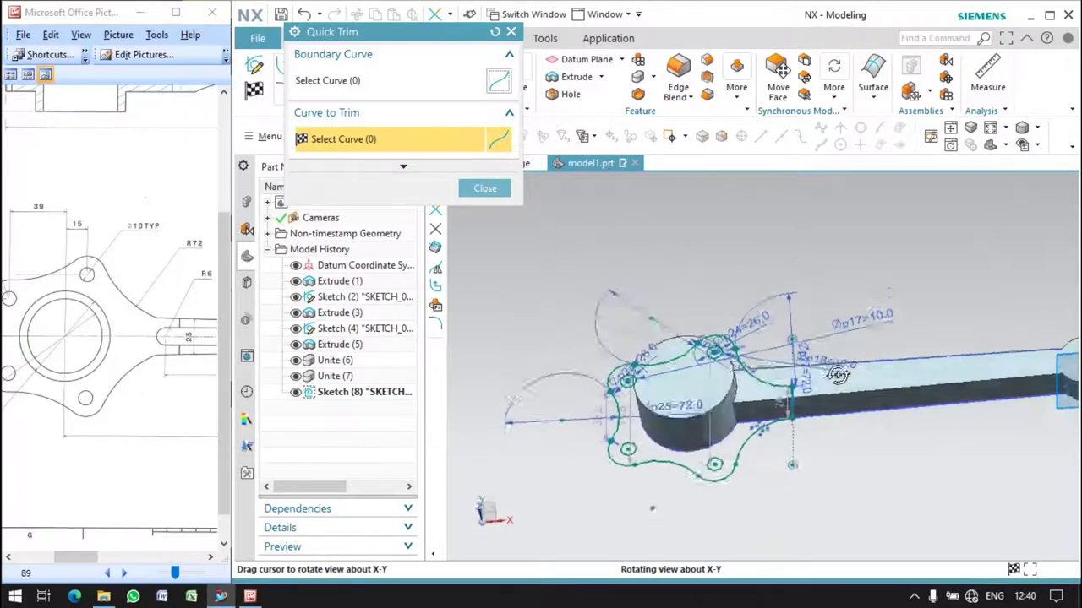
left_click(485, 188)
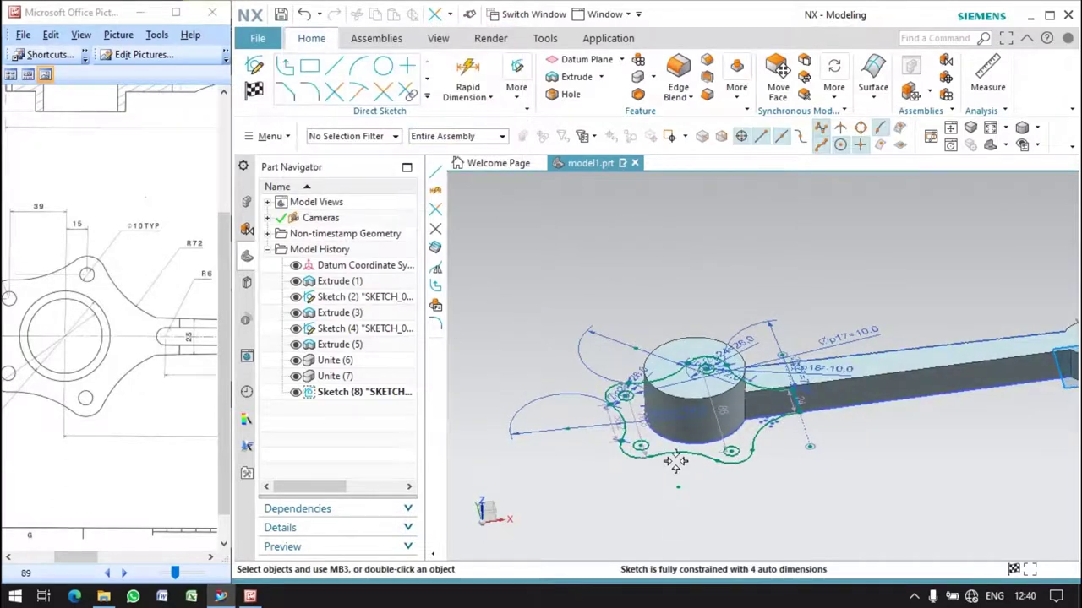
Step: Extrude the flange outline from 28/2 to 21 mm, united with the rod
left_click(263, 88)
left_click(585, 374)
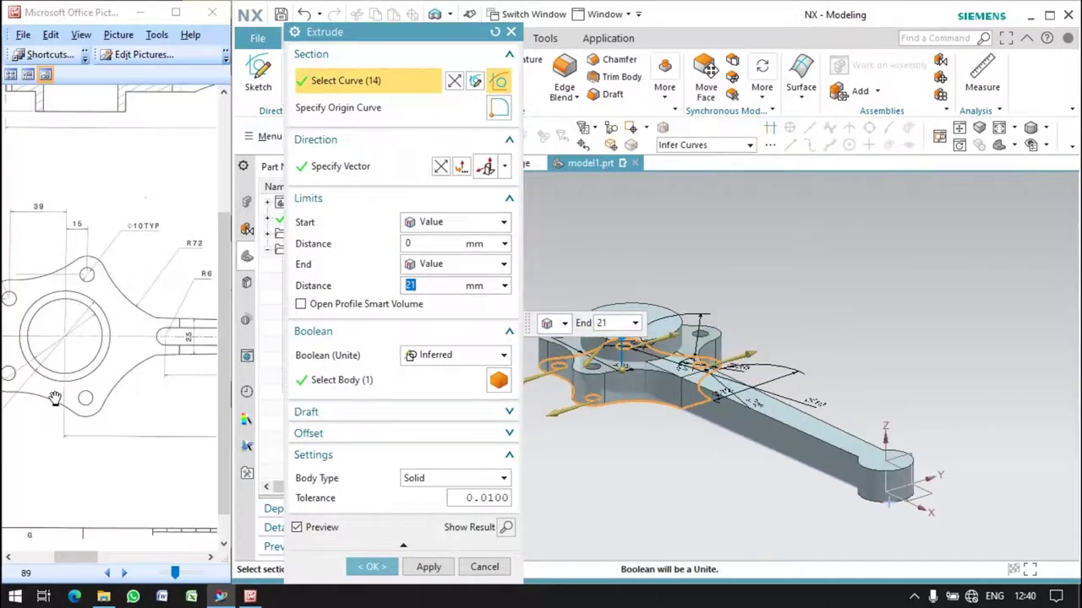
left_click_drag(160, 437, 219, 522)
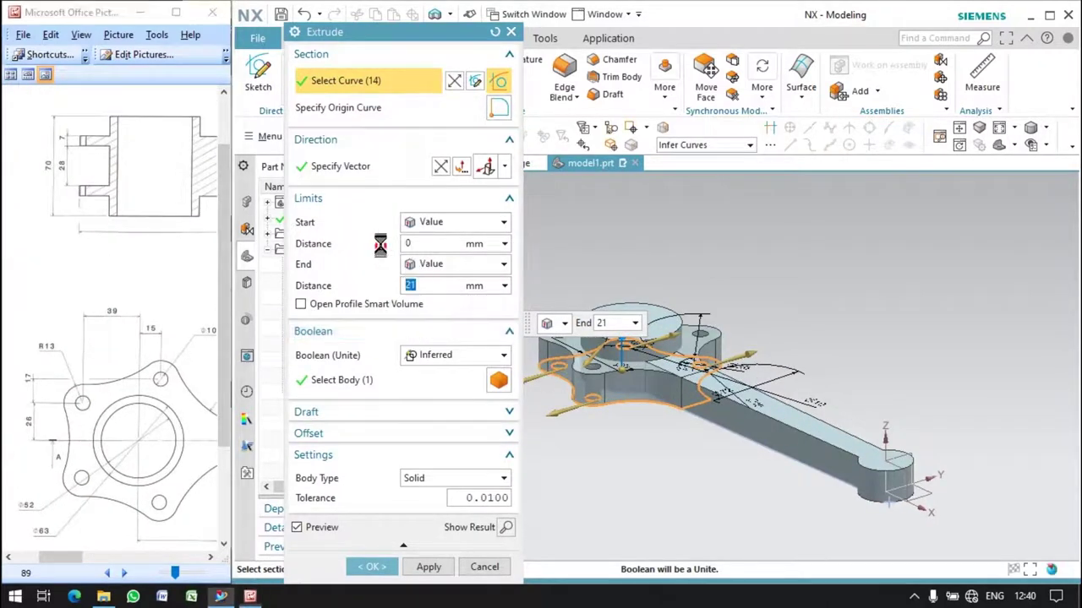
left_click(409, 243)
type("28/2")
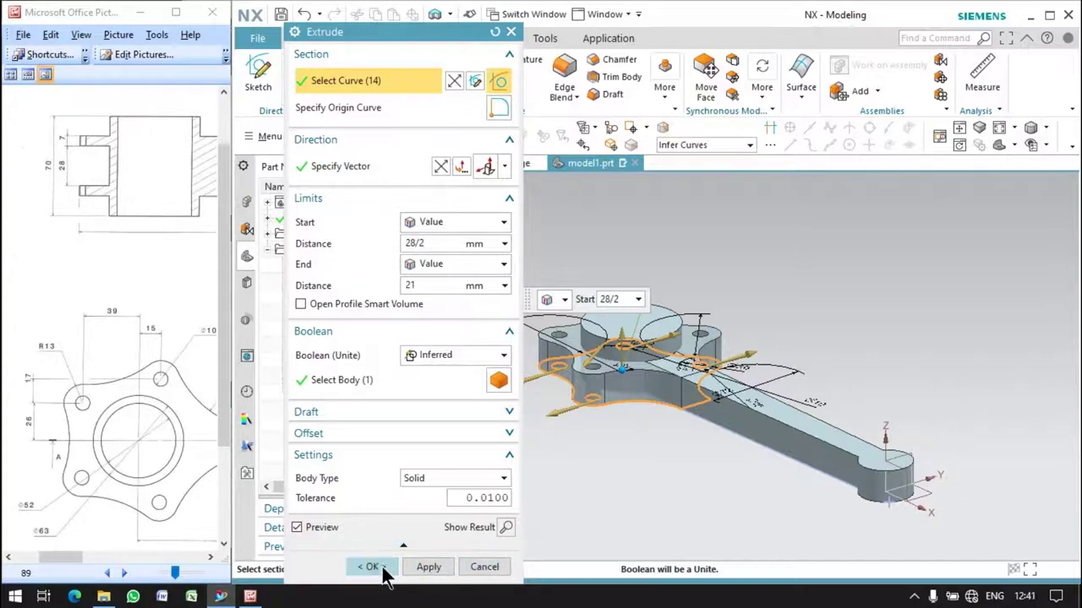
left_click(372, 567)
Step: Orbit the model to view it from above and start a new extrusion
mouse_move(666, 427)
middle_mouse_down()
mouse_move(710, 428)
mouse_move(703, 502)
middle_mouse_up()
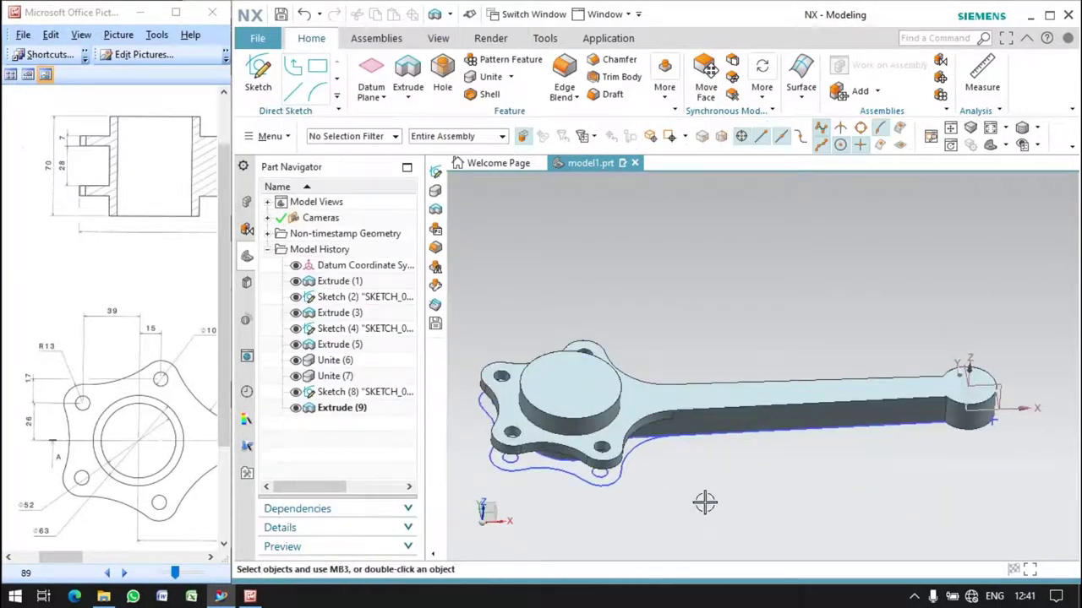
scroll(649, 377, "up", 3)
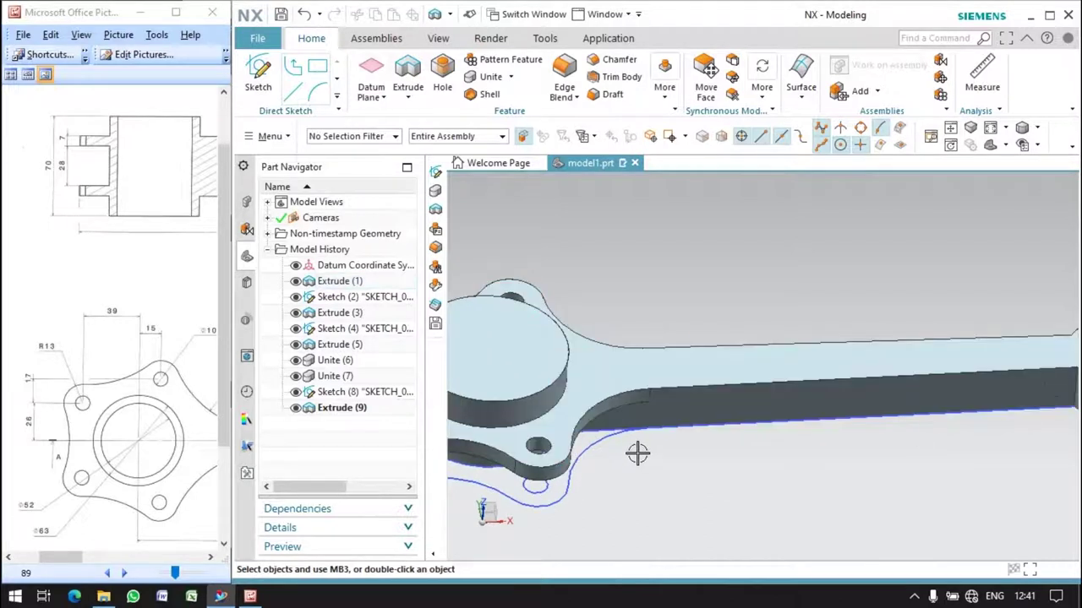
scroll(637, 454, "down", 4)
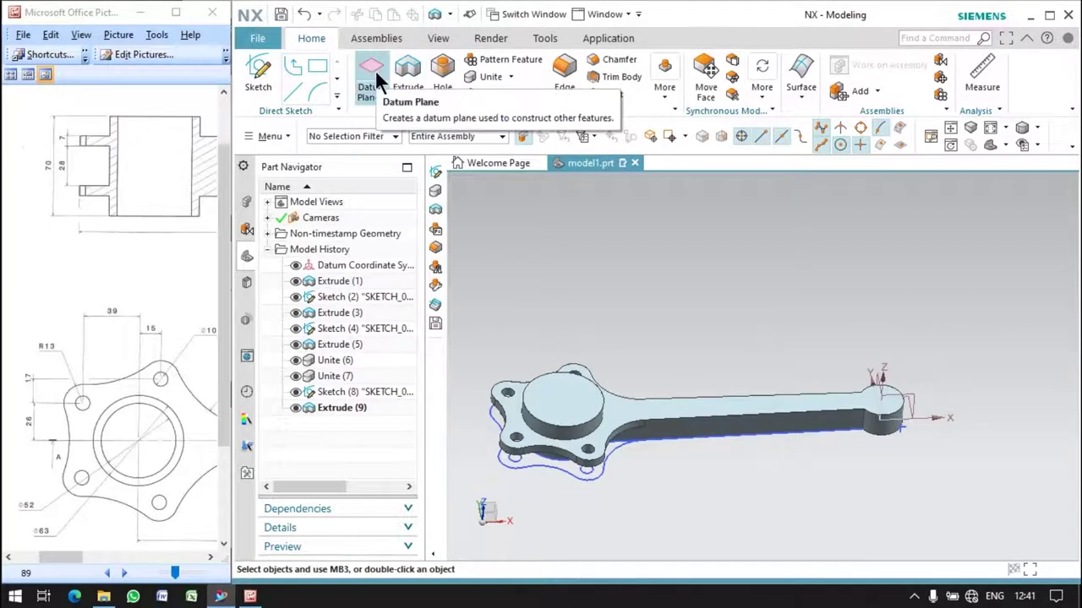
left_click(407, 72)
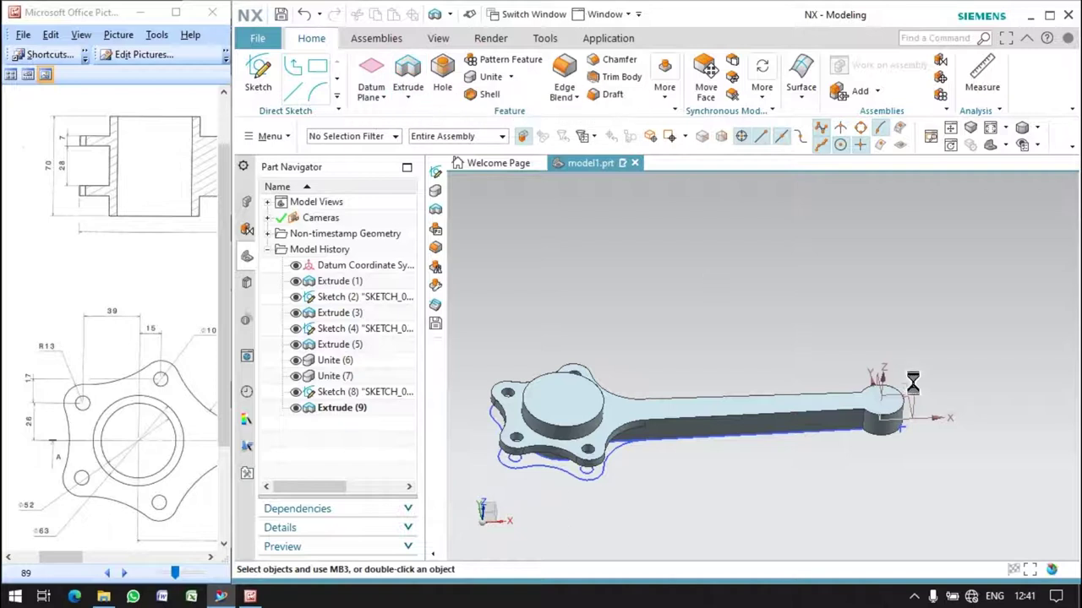
Step: Start a new sketch on the small-end plane and view it from the top
left_click(917, 422)
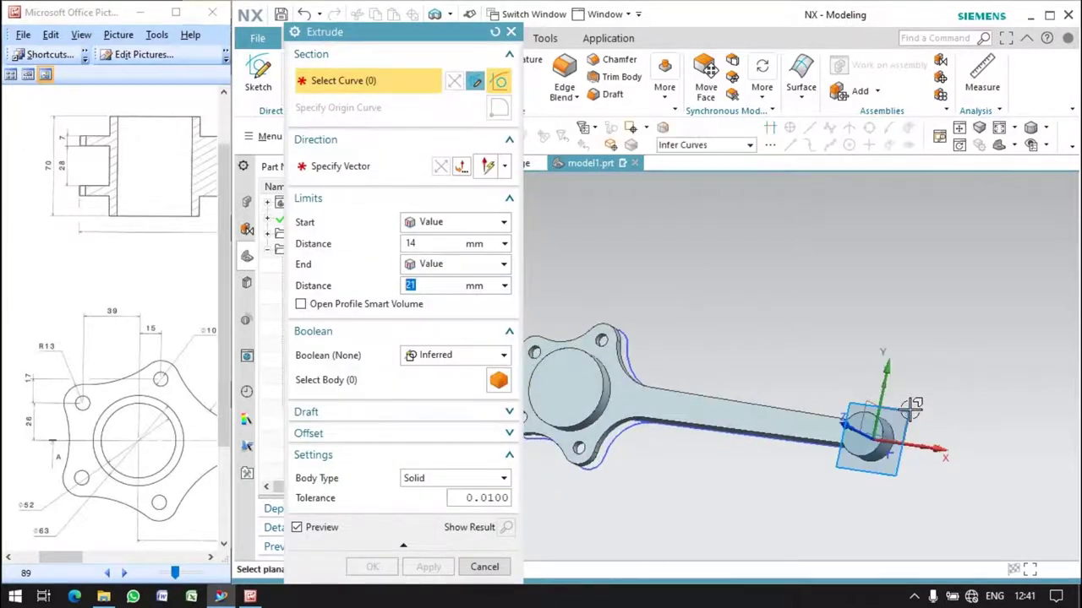
middle_click(917, 425)
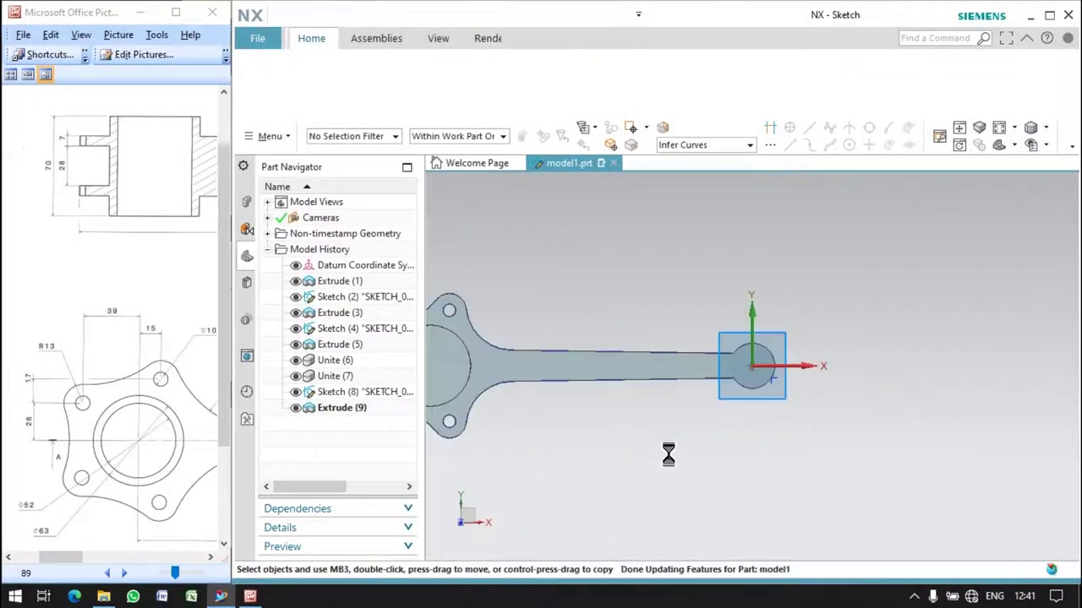
scroll(668, 427, "down", 2)
middle_click_drag(598, 425, 599, 428)
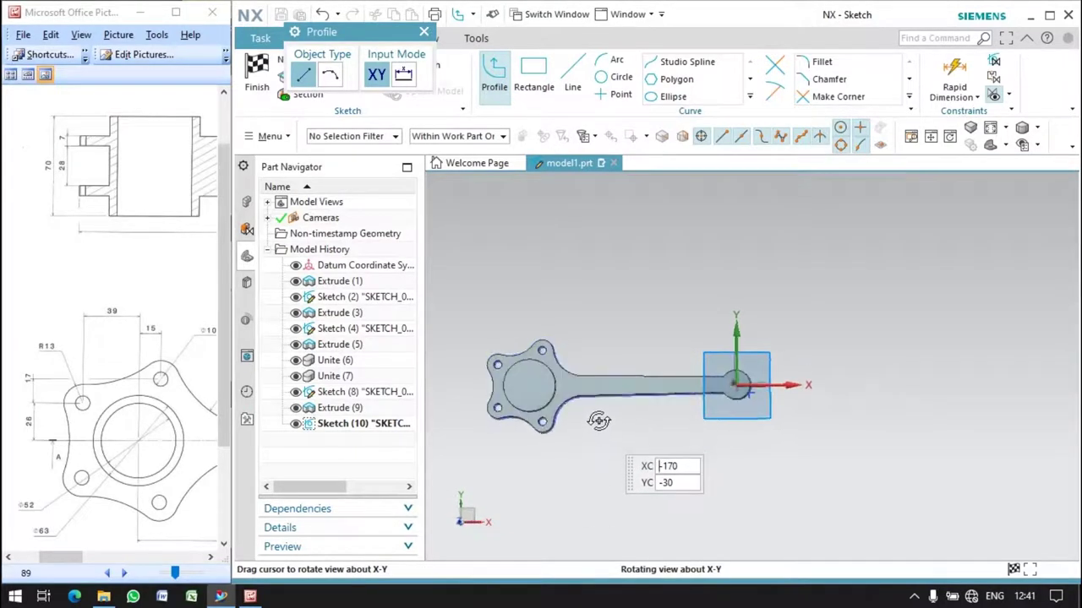
middle_click_drag(598, 425, 575, 448)
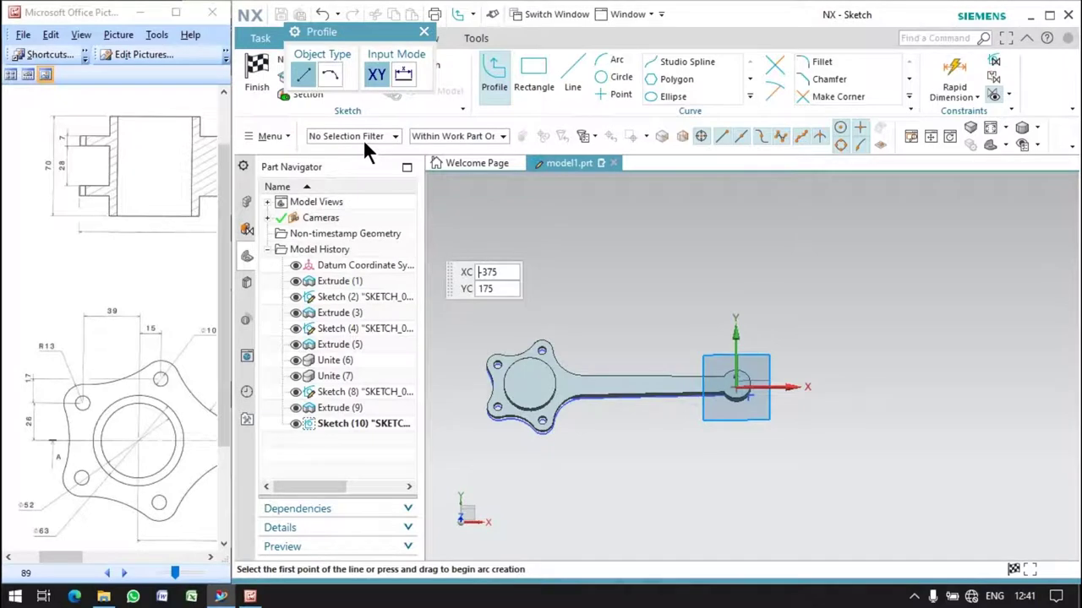
left_click(1005, 144)
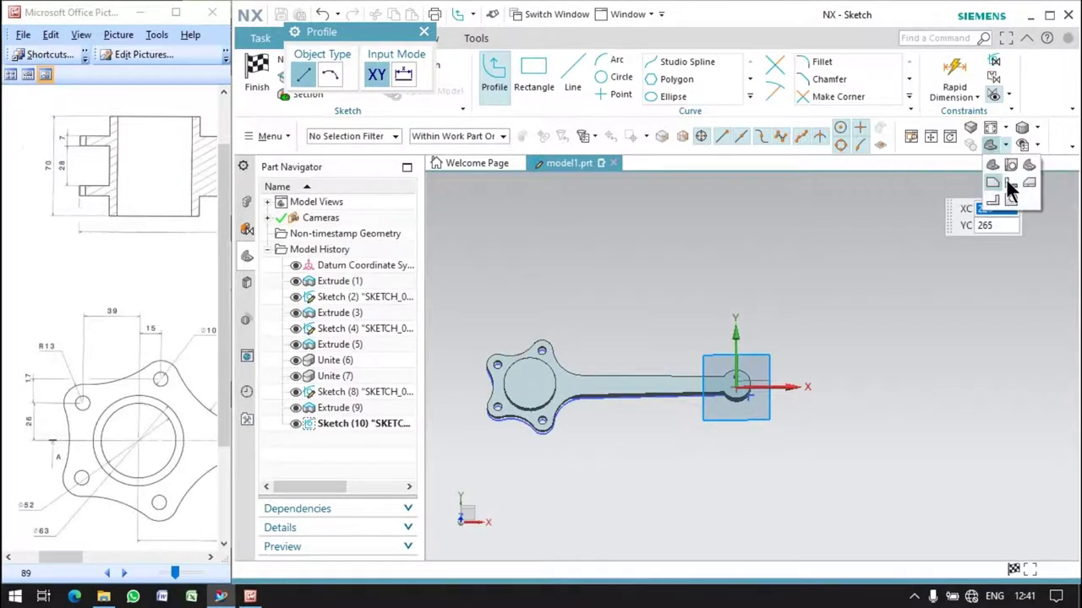
left_click(1012, 185)
left_click(1005, 143)
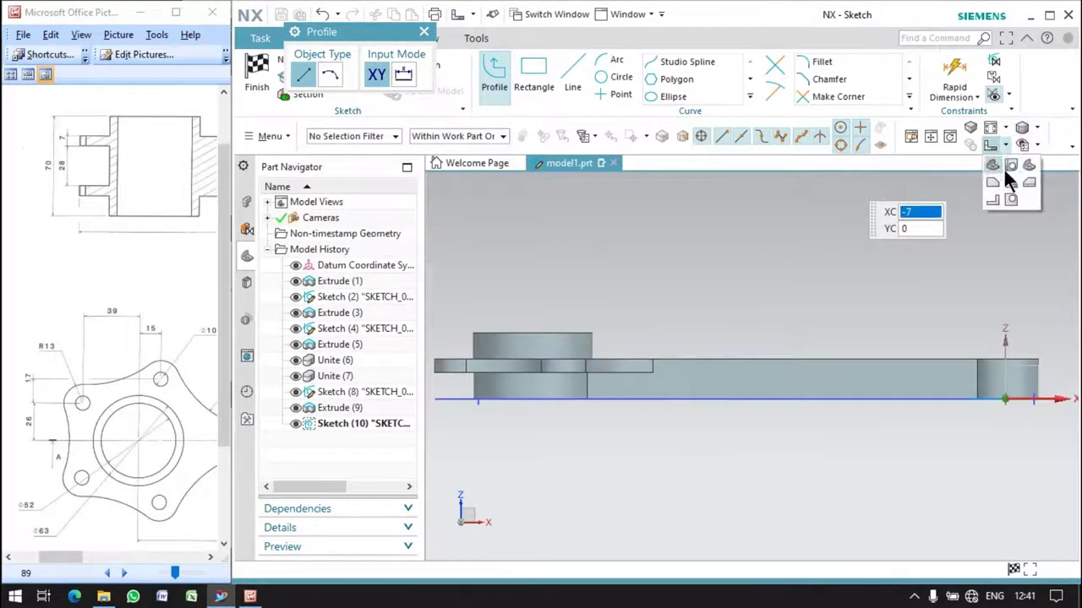
left_click(1029, 165)
left_click_drag(338, 32, 579, 58)
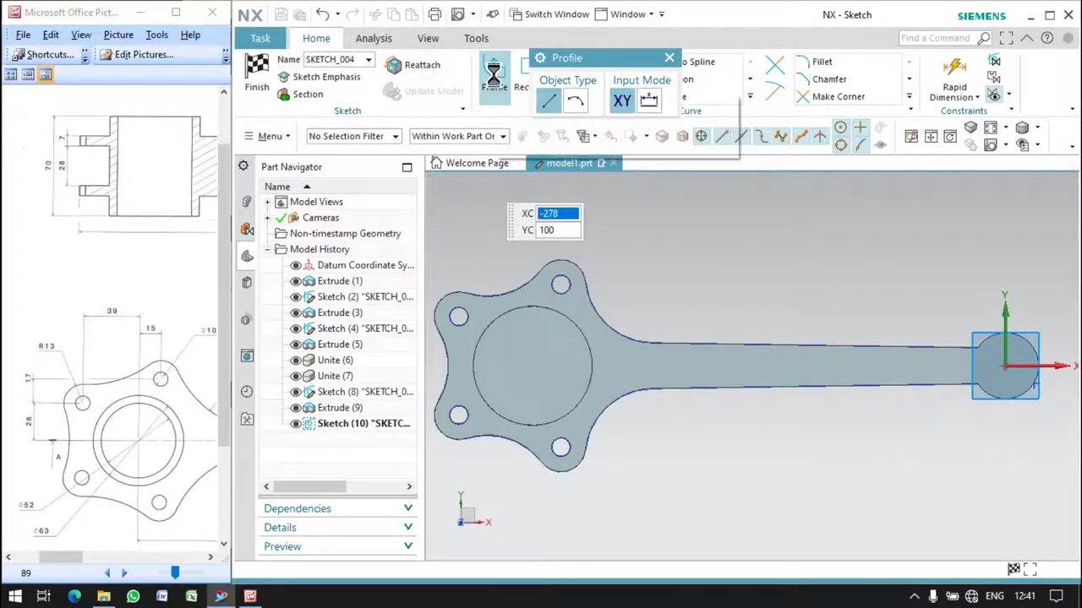
Step: Draw a line across the rod neck and a Ø35 circle centred on the small-end origin
left_click(563, 73)
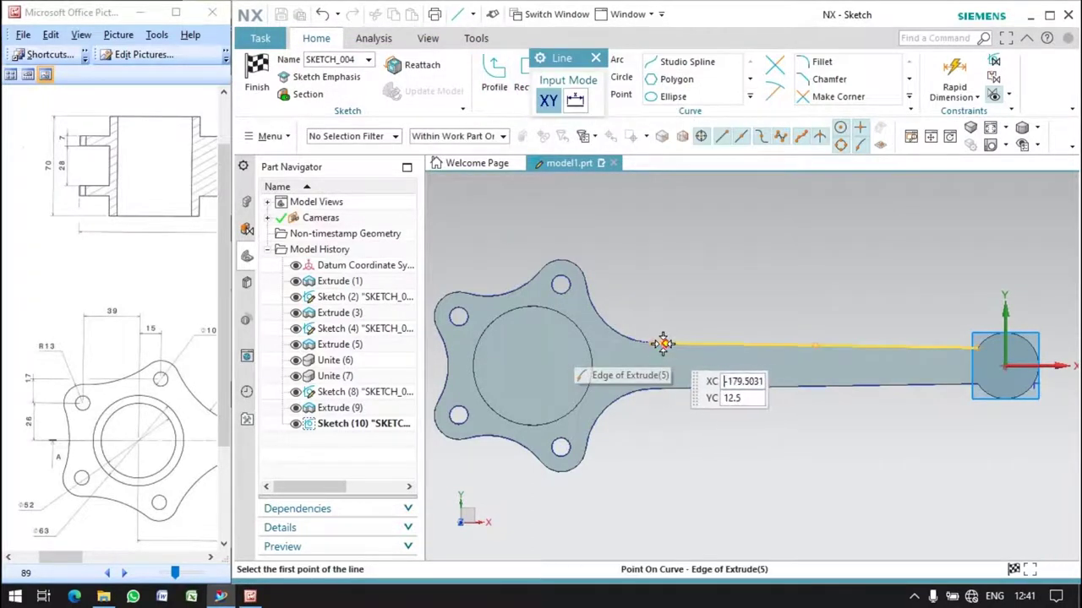
left_click(652, 389)
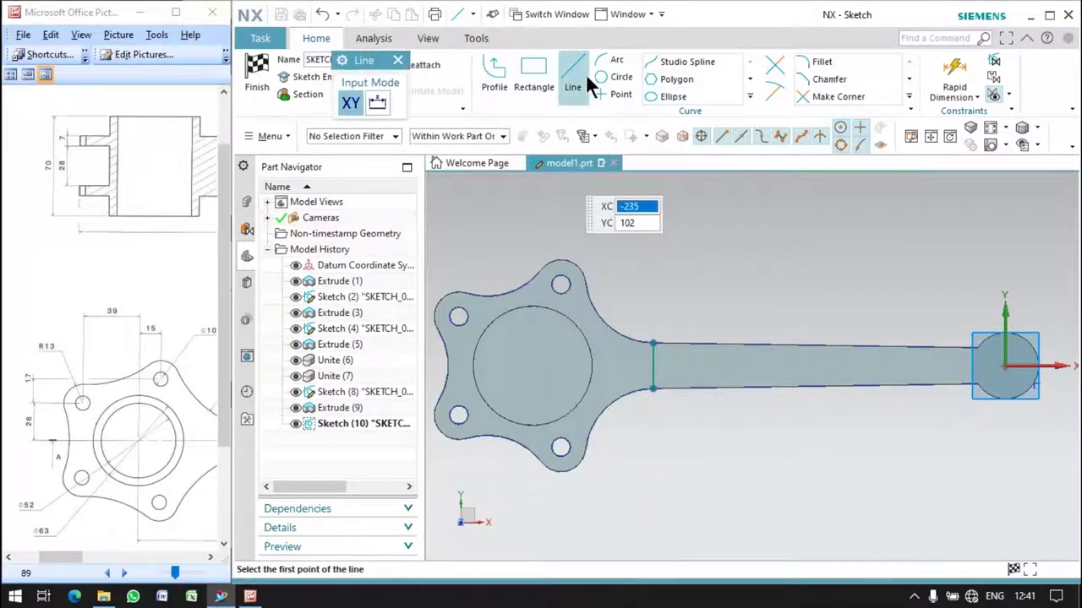
left_click(613, 76)
left_click(1004, 365)
key("Escape")
scroll(657, 331, "down", 2)
scroll(833, 368, "up", 2)
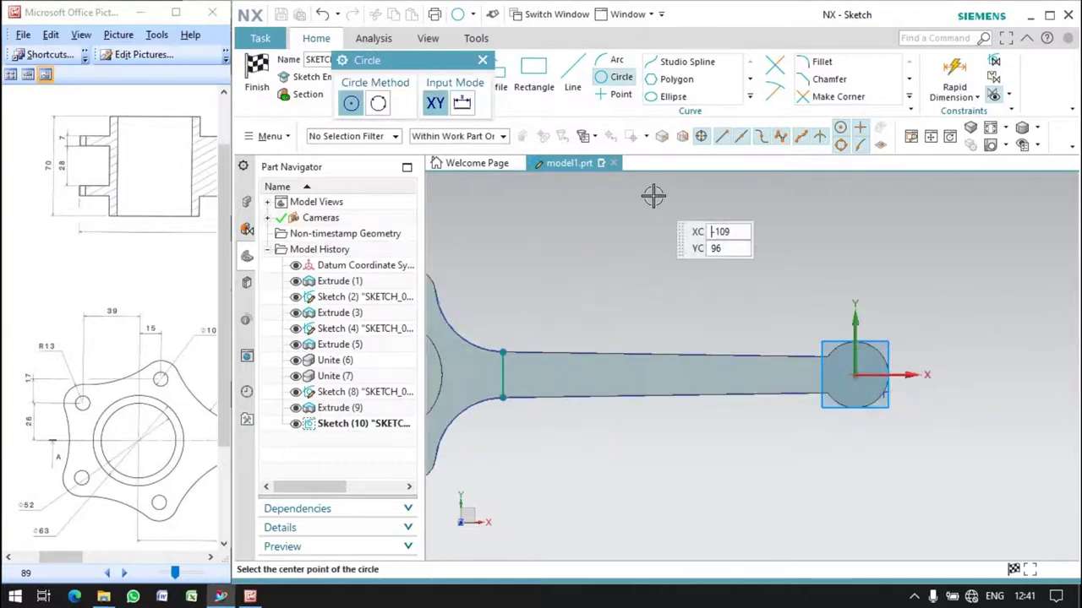
left_click(851, 374)
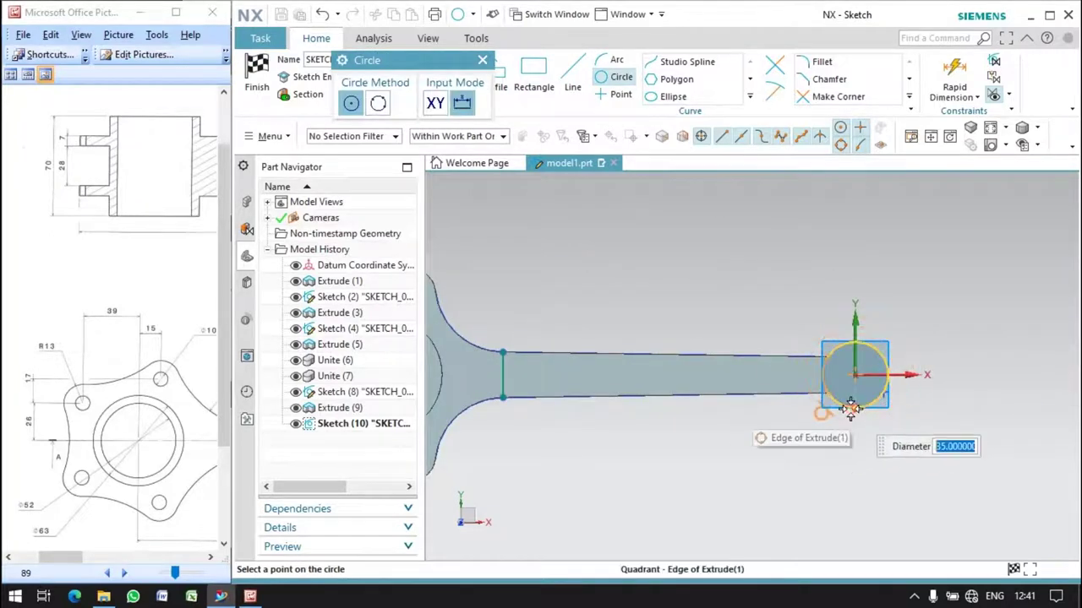
key("Escape")
scroll(786, 380, "down", 2)
scroll(583, 274, "up", 3)
Step: Start a 123 mm line at 20° from the neck's top corner
left_click(572, 76)
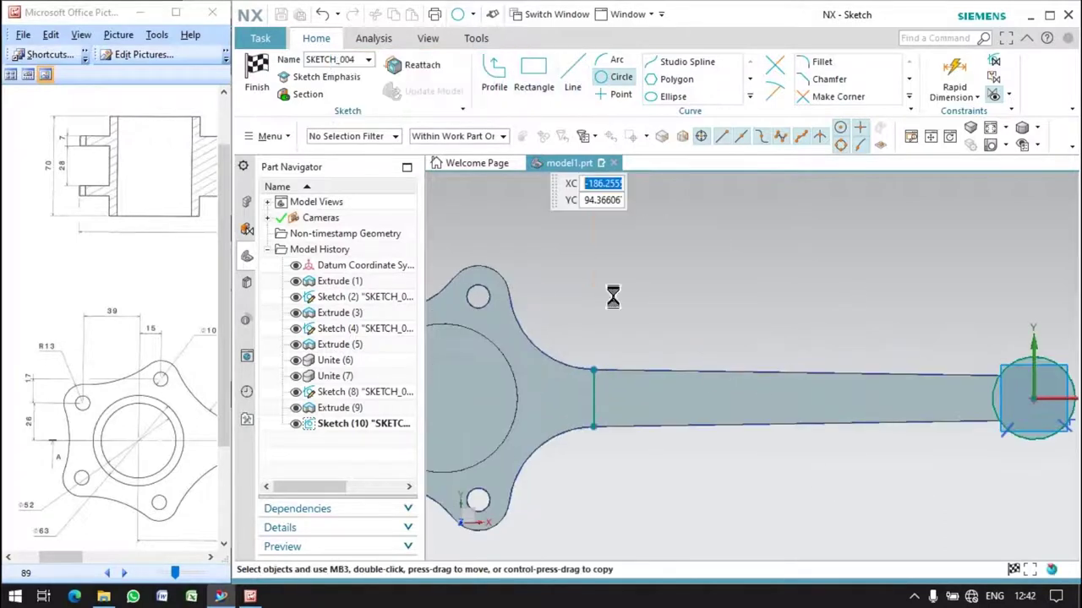
left_click(593, 370)
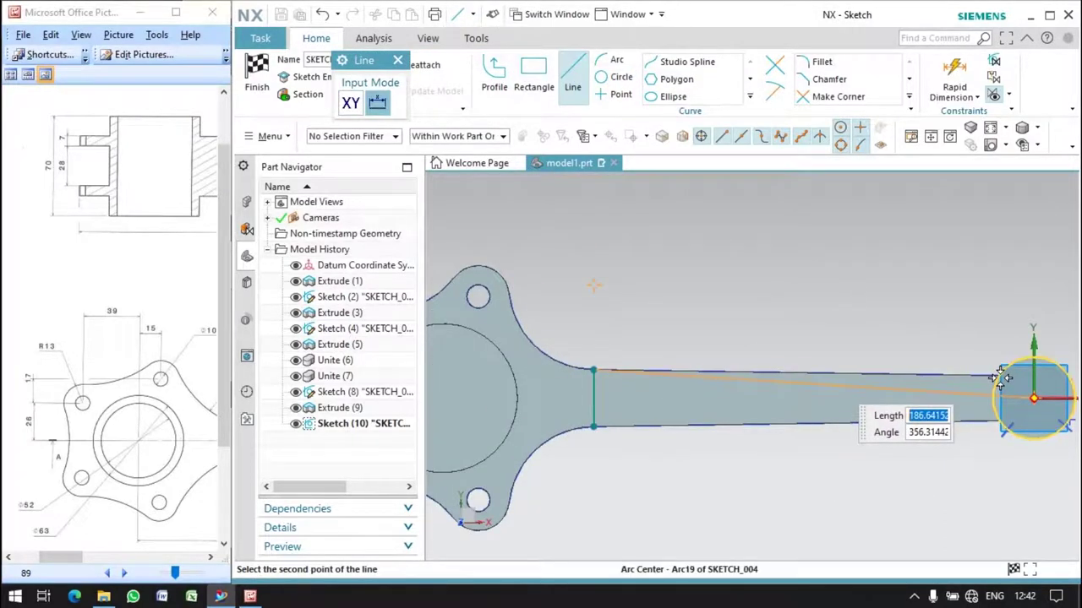
scroll(1002, 378, "up", 3)
type("123")
key("Tab")
type("20")
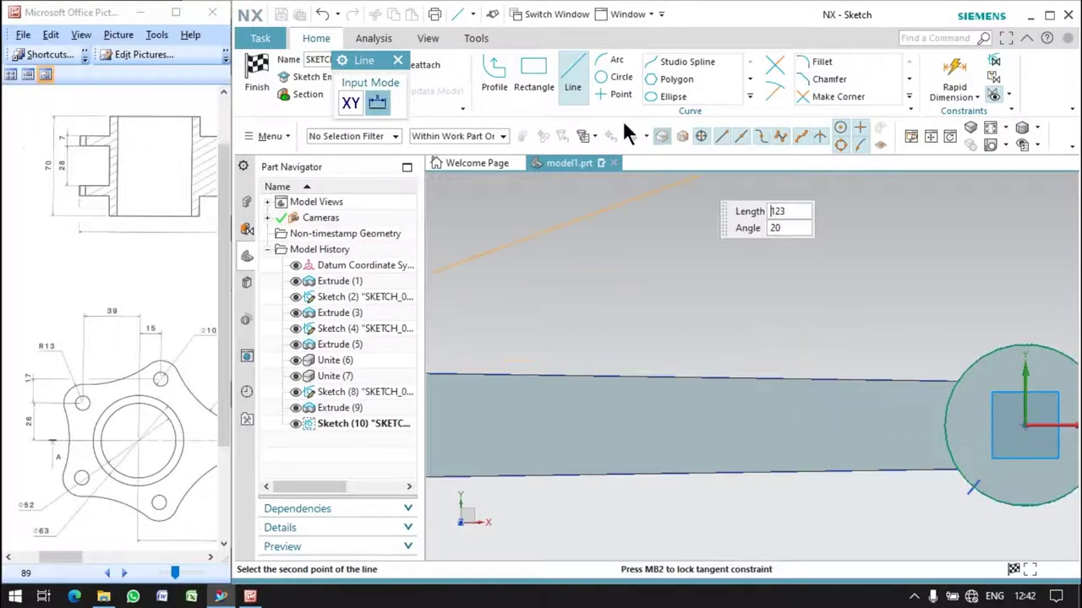
left_click(749, 96)
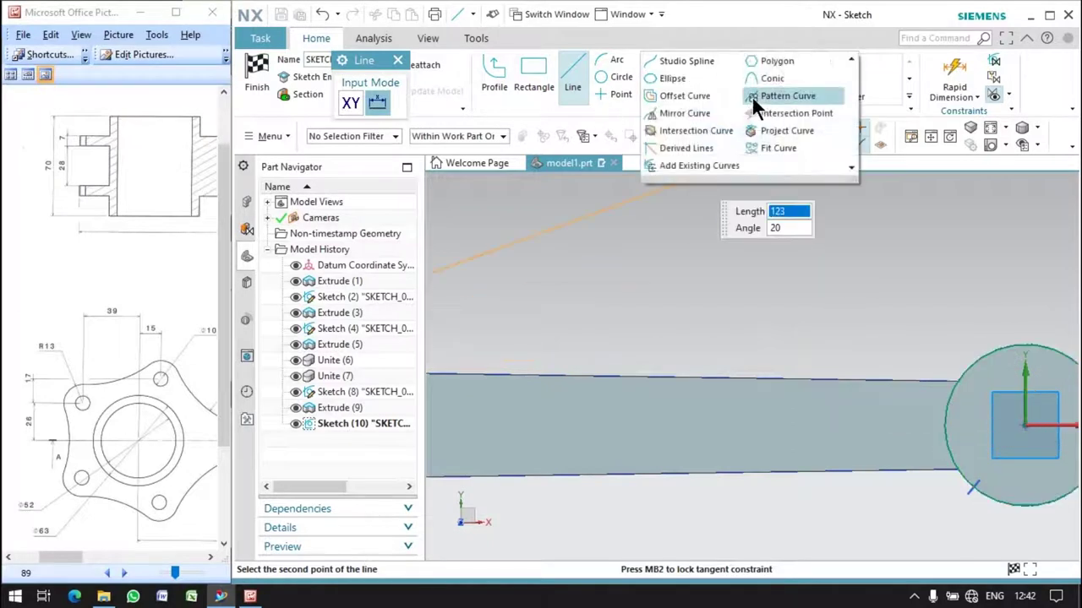
Step: Project the rod's upper and lower long edges into Sketch (10)
left_click(776, 134)
left_click(820, 326)
scroll(822, 335, "down", 3)
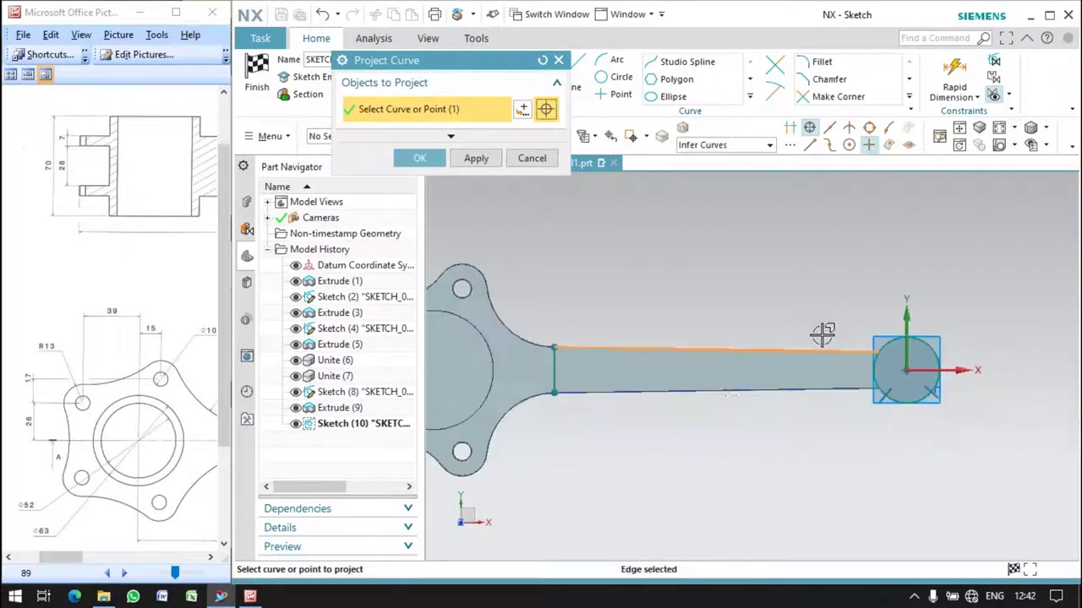
left_click(693, 391)
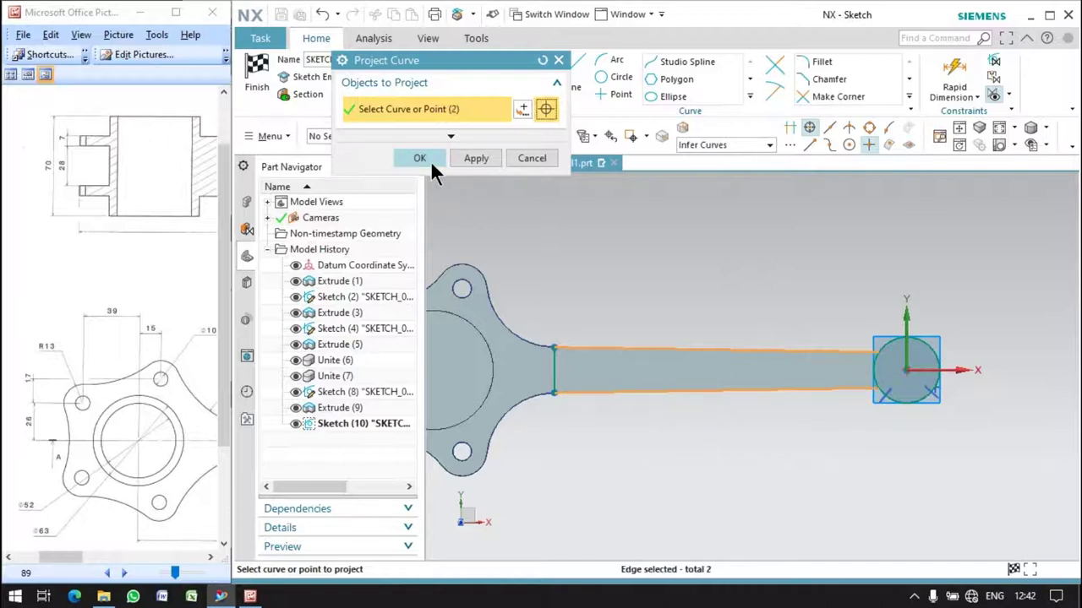
left_click(430, 160)
mouse_move(688, 311)
middle_mouse_down()
mouse_move(807, 354)
mouse_move(842, 282)
mouse_move(850, 299)
middle_mouse_up()
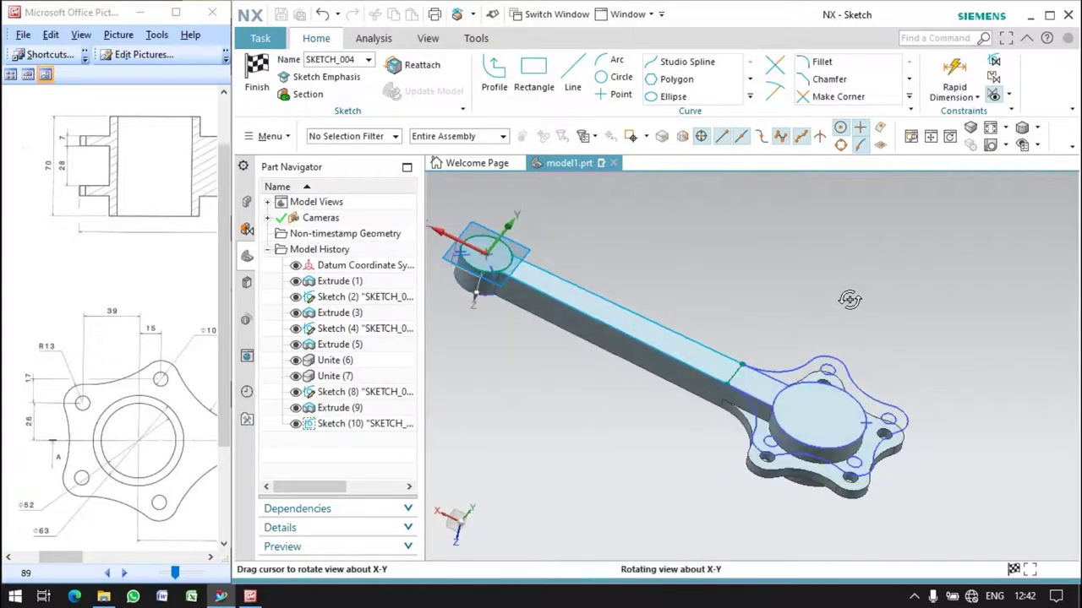
Step: Hide Sketch (8), briefly open and close Quick Trim, and finish the sketch
right_click(352, 404)
left_click(372, 412)
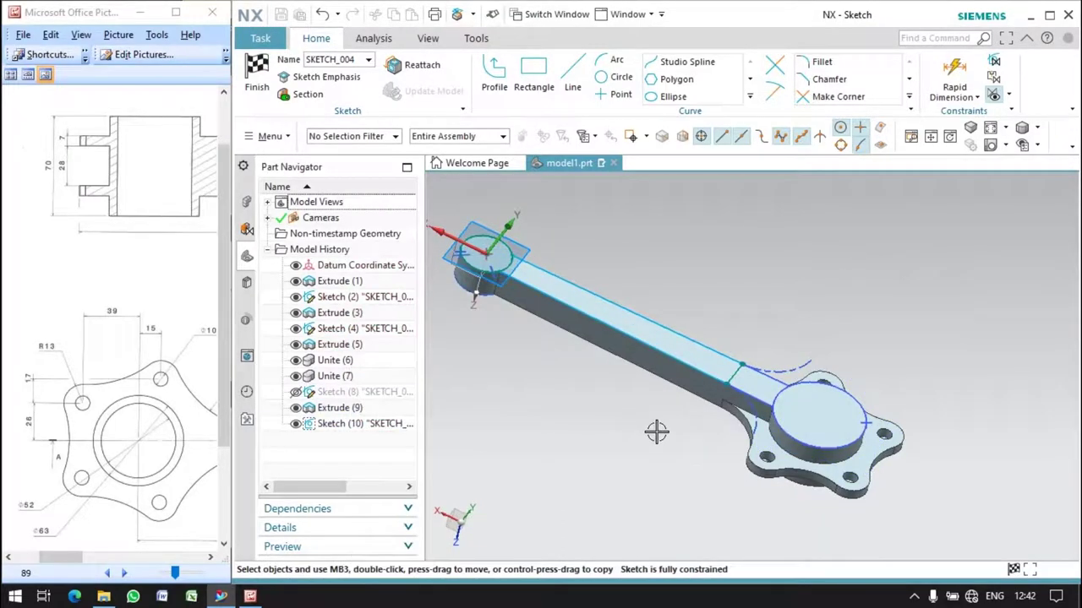
scroll(772, 357, "down", 2)
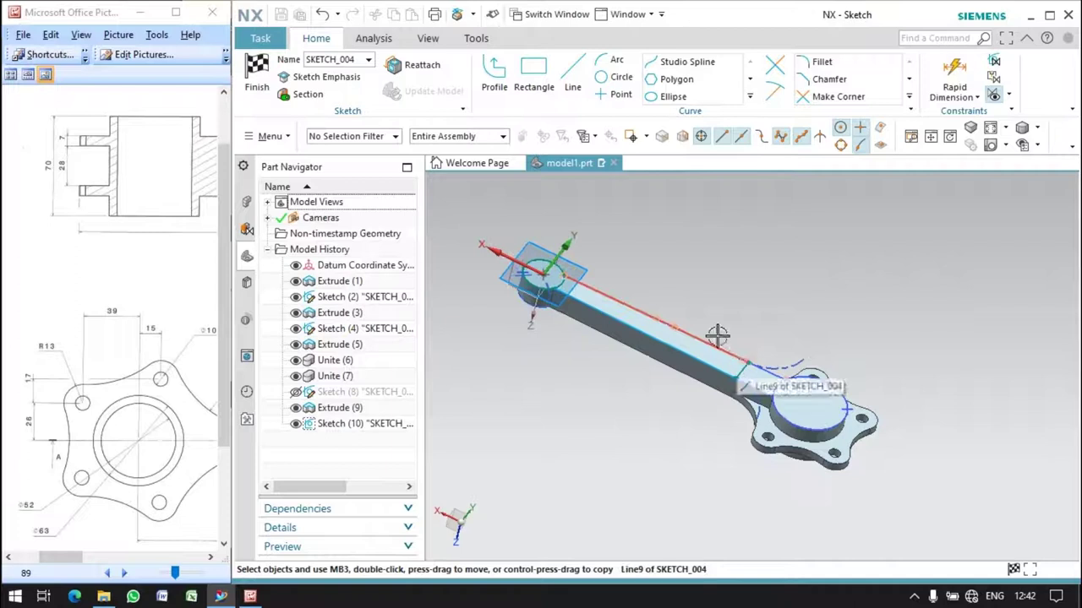
left_click(773, 66)
scroll(566, 317, "up", 1)
scroll(566, 317, "up", 1)
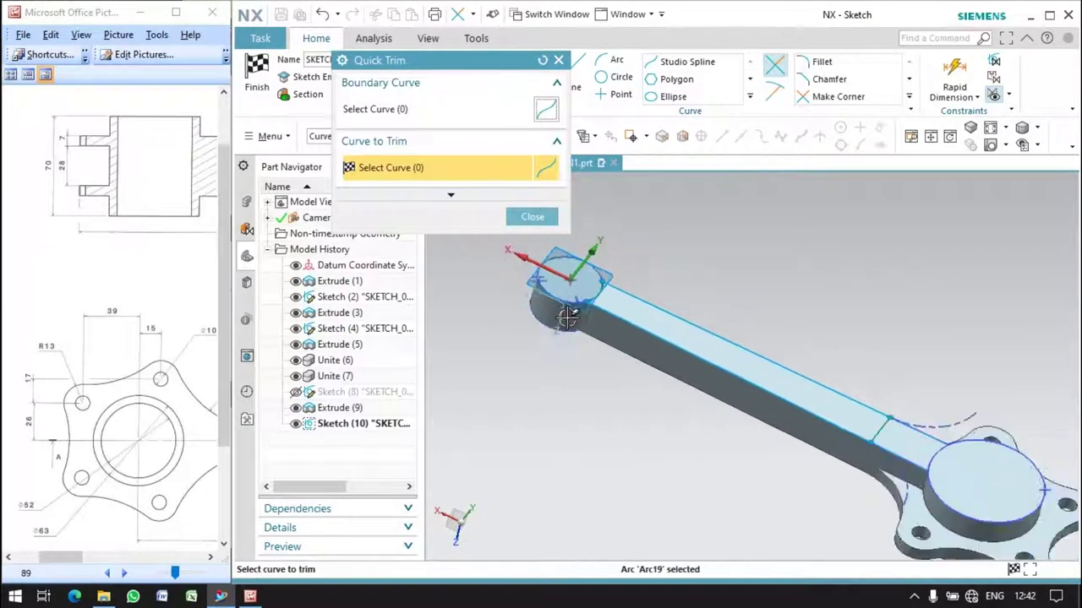
scroll(566, 317, "down", 1)
left_click(532, 216)
mouse_move(541, 254)
middle_mouse_down()
mouse_move(623, 283)
mouse_move(398, 150)
middle_mouse_up()
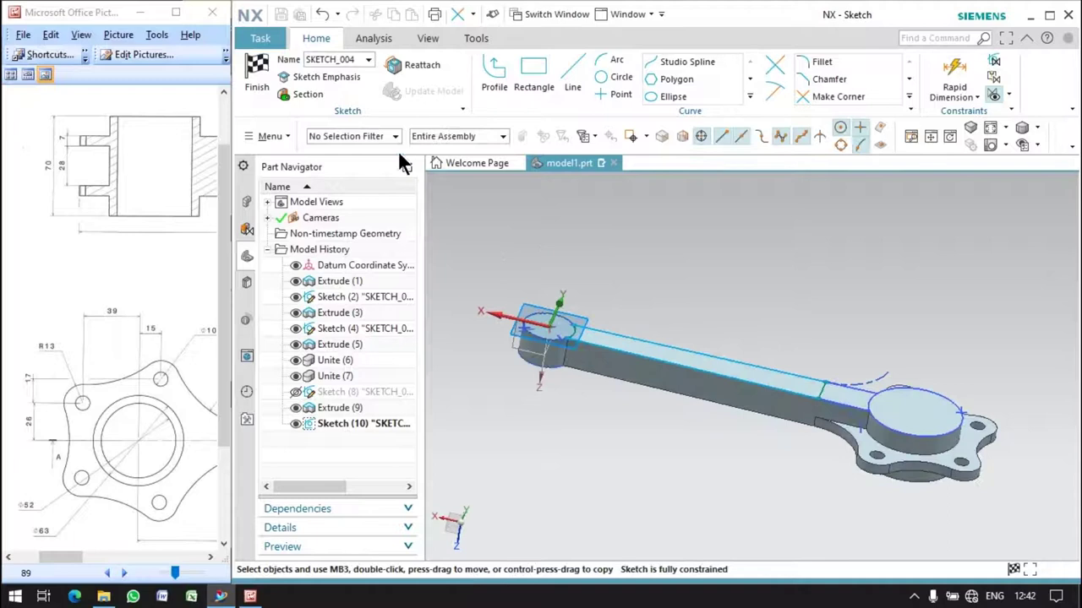
key("ctrl+q")
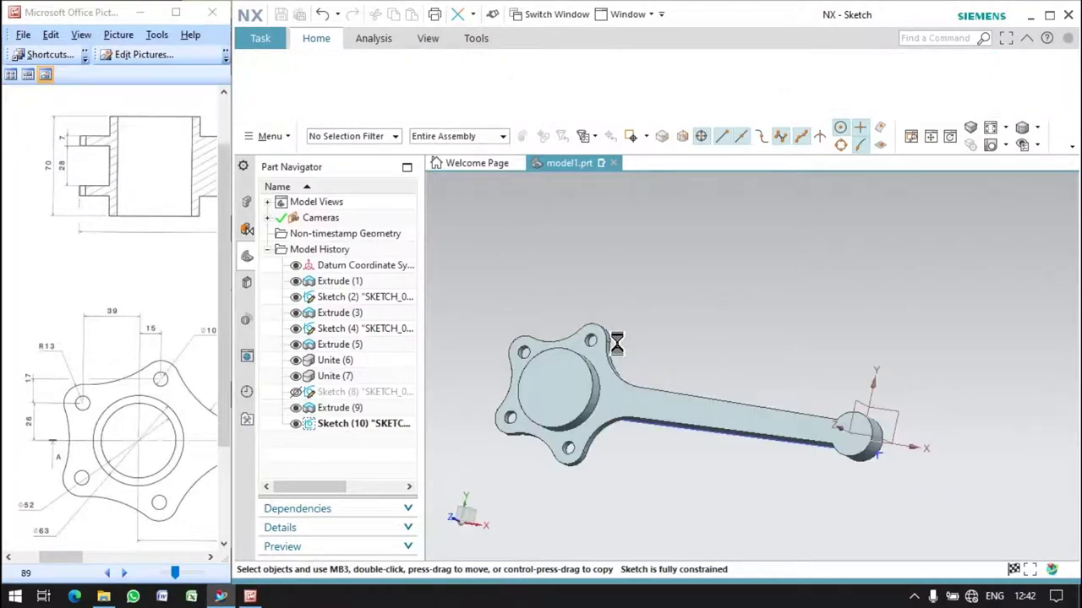
Step: Extrude the Sketch (10) profile as a Subtract cut from 14 to 21 mm into the rod
mouse_move(676, 374)
middle_mouse_down()
mouse_move(688, 310)
mouse_move(717, 292)
mouse_move(725, 266)
mouse_move(685, 293)
middle_mouse_up()
left_click(467, 356)
left_click(468, 406)
mouse_move(745, 423)
middle_mouse_down()
mouse_move(749, 372)
mouse_move(752, 391)
mouse_move(753, 379)
mouse_move(727, 401)
middle_mouse_up()
scroll(723, 404, "down", 2)
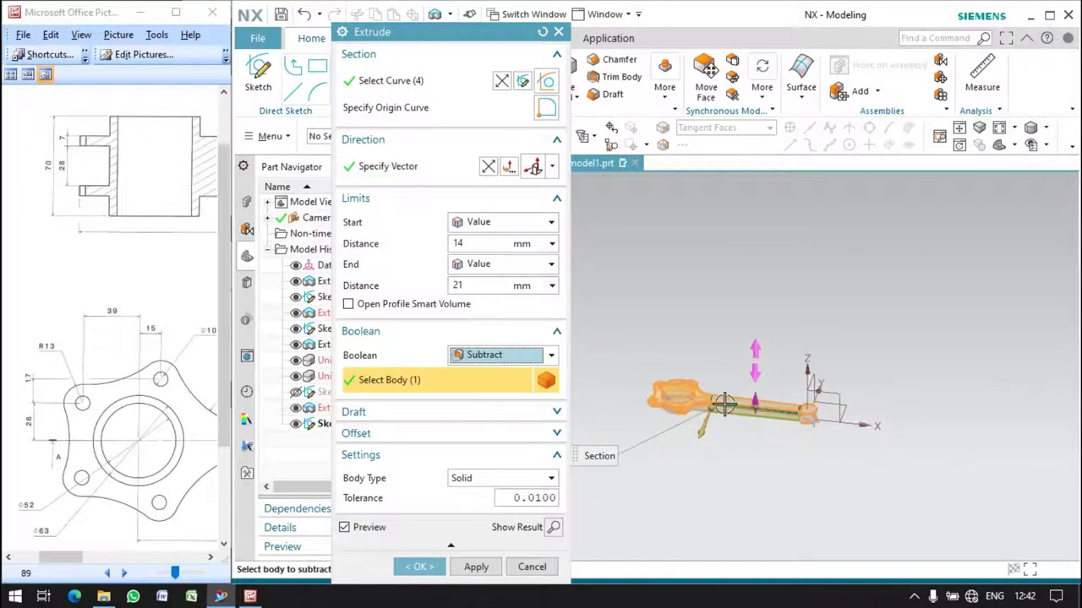
scroll(721, 405, "up", 2)
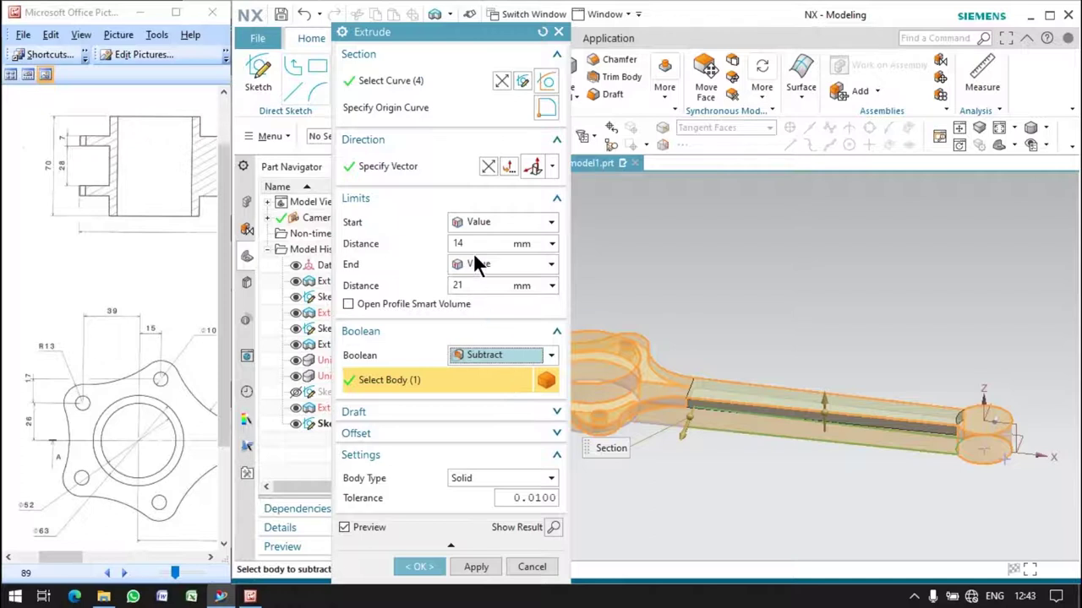
mouse_move(788, 448)
middle_mouse_down()
mouse_move(797, 435)
mouse_move(767, 448)
middle_mouse_up()
left_click(422, 572)
mouse_move(826, 512)
middle_mouse_down()
mouse_move(807, 443)
mouse_move(778, 449)
mouse_move(787, 472)
mouse_move(835, 482)
middle_mouse_up()
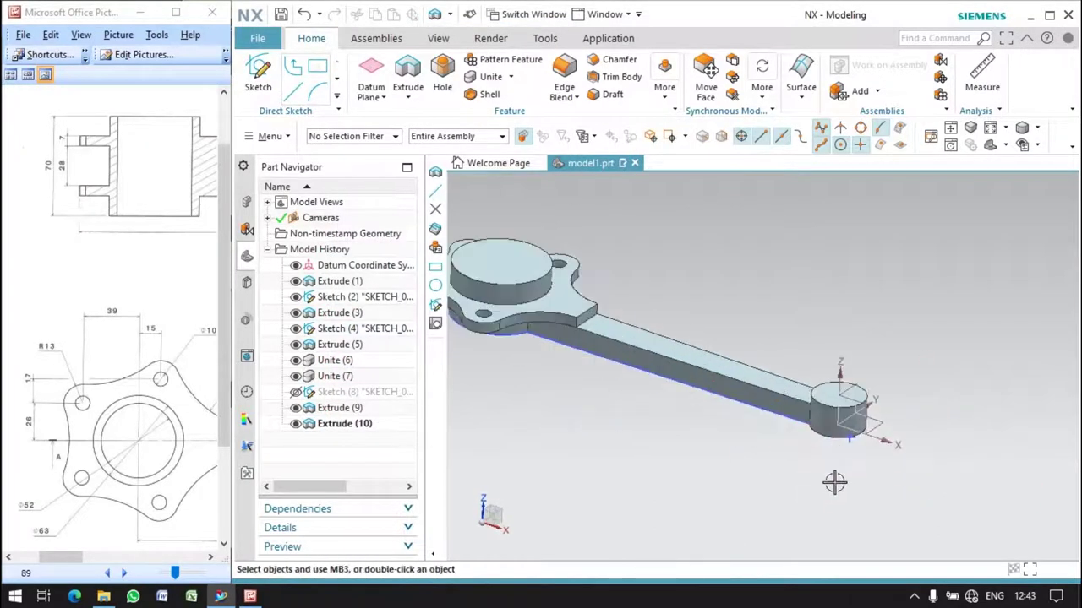
Step: Round the rod-to-big-end edge with a 78 mm edge blend
left_click(562, 84)
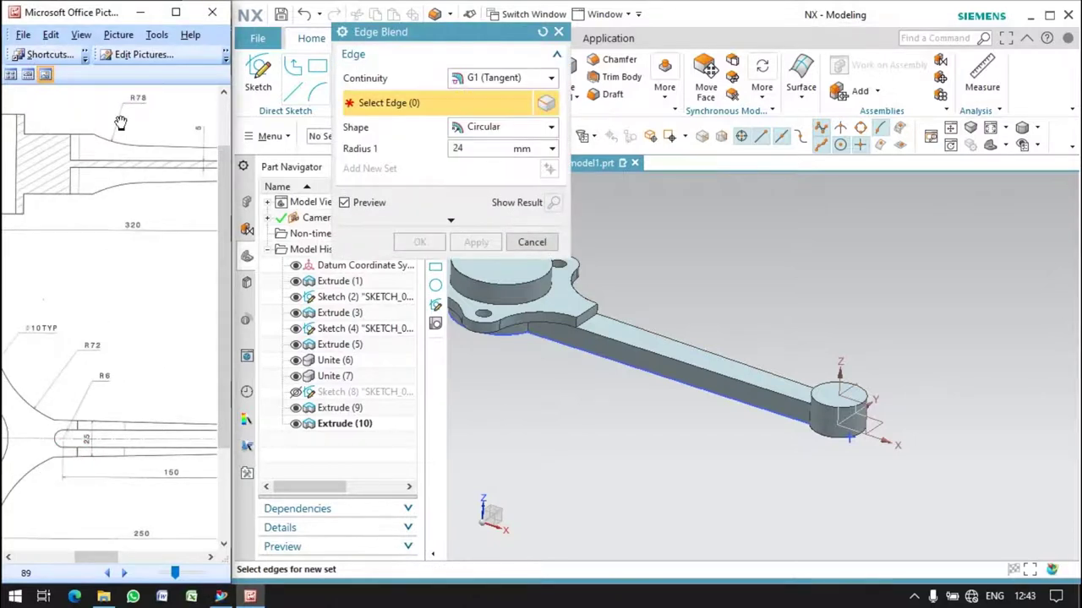
left_click(595, 316)
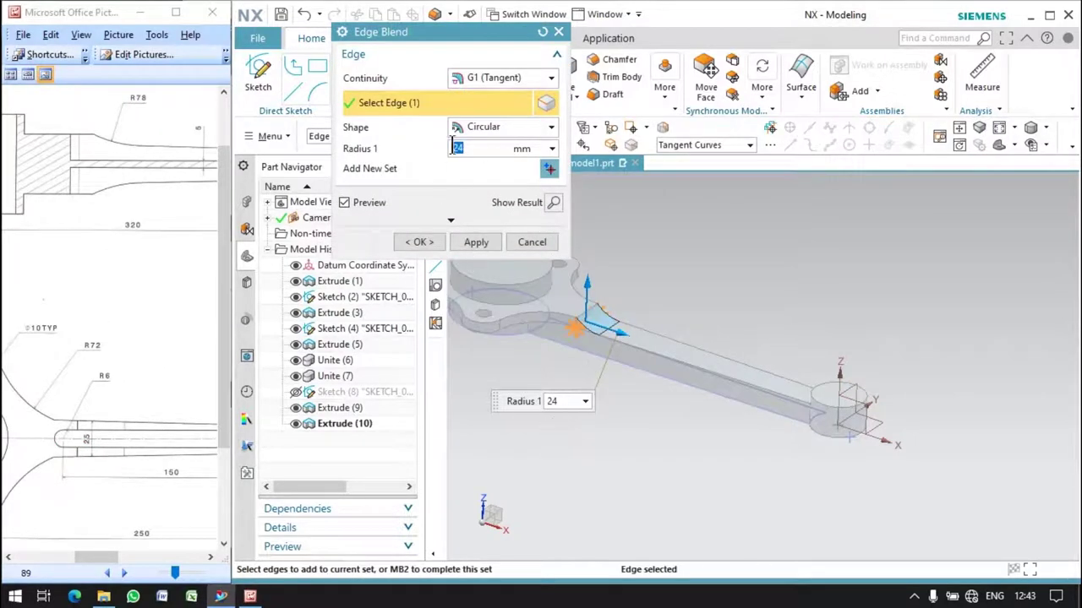
type("78")
left_click(418, 242)
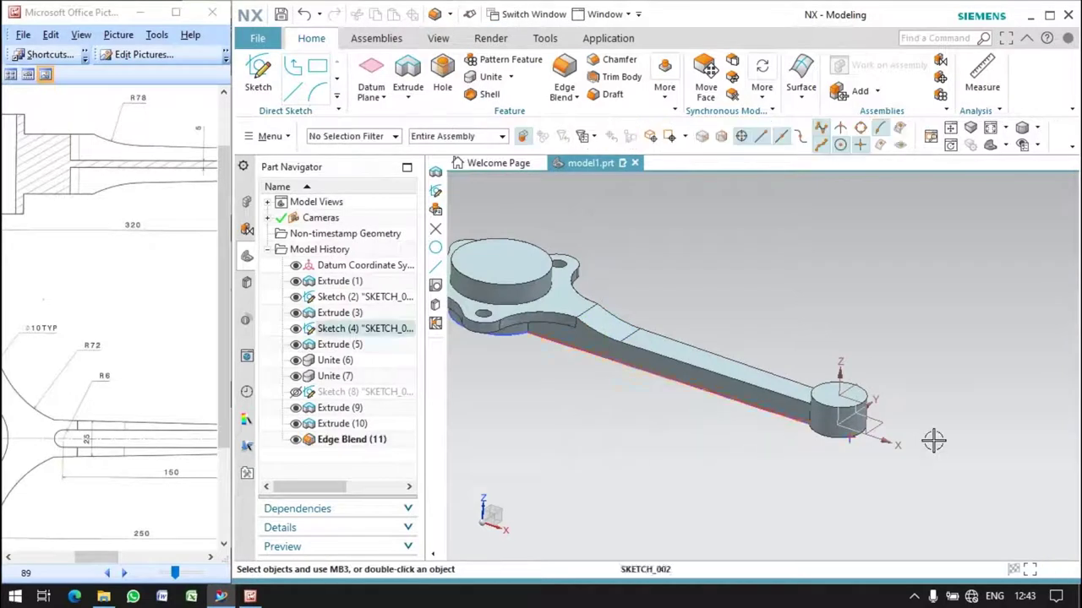
middle_click_drag(933, 441, 899, 434)
Step: Open the Extrude command and cancel it without creating a feature
left_click_drag(160, 396, 104, 442)
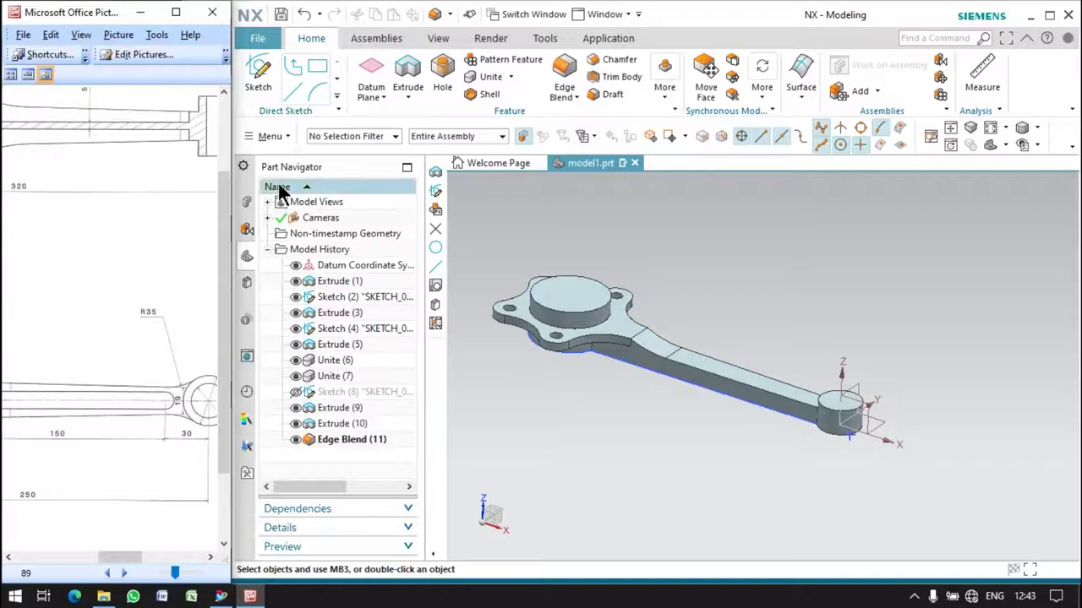
left_click(409, 93)
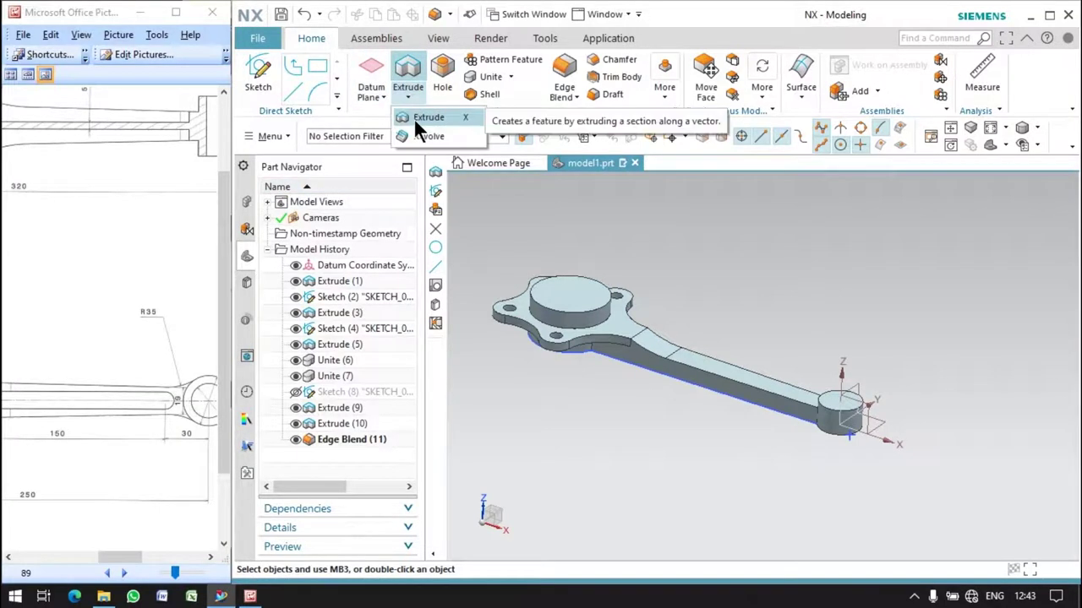
left_click(413, 118)
left_click(531, 567)
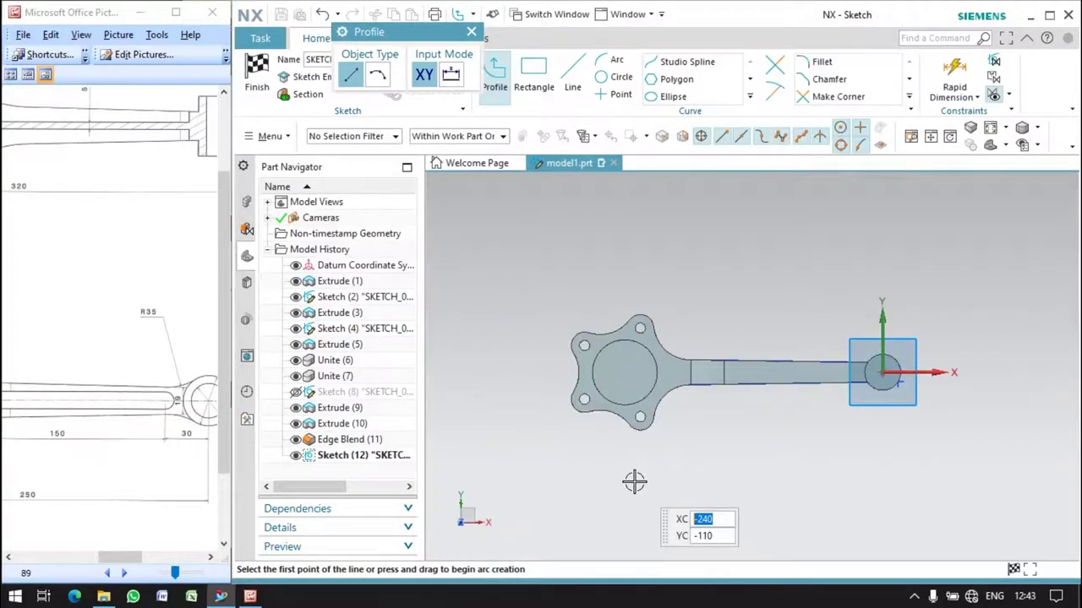
Step: Draw two circles on the rod, one mid-rod and one near the small end
left_click(621, 77)
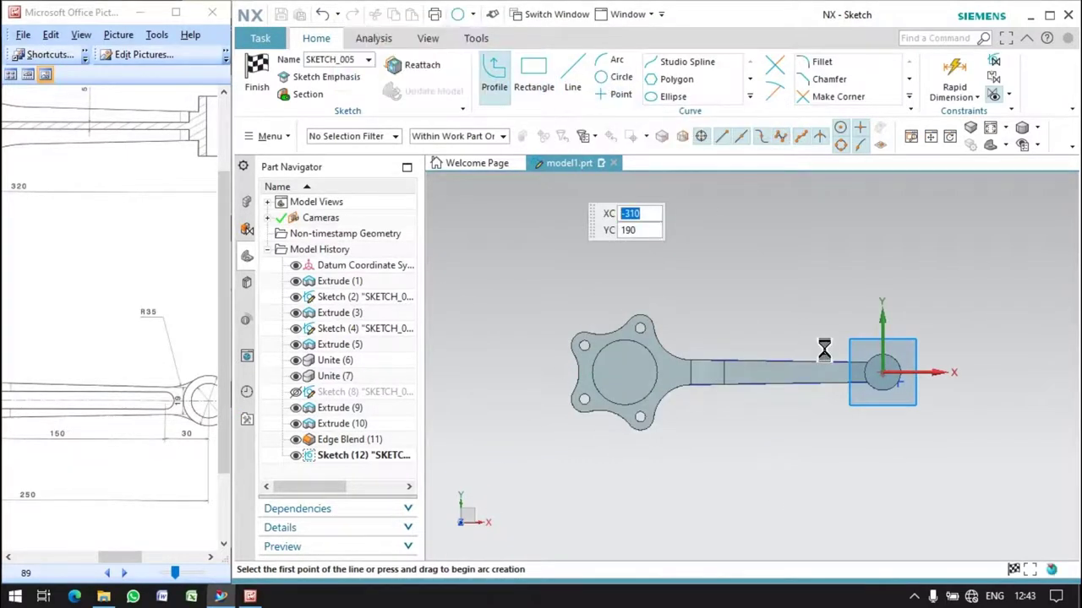
scroll(826, 348, "up", 4)
left_click(523, 379)
left_click(534, 388)
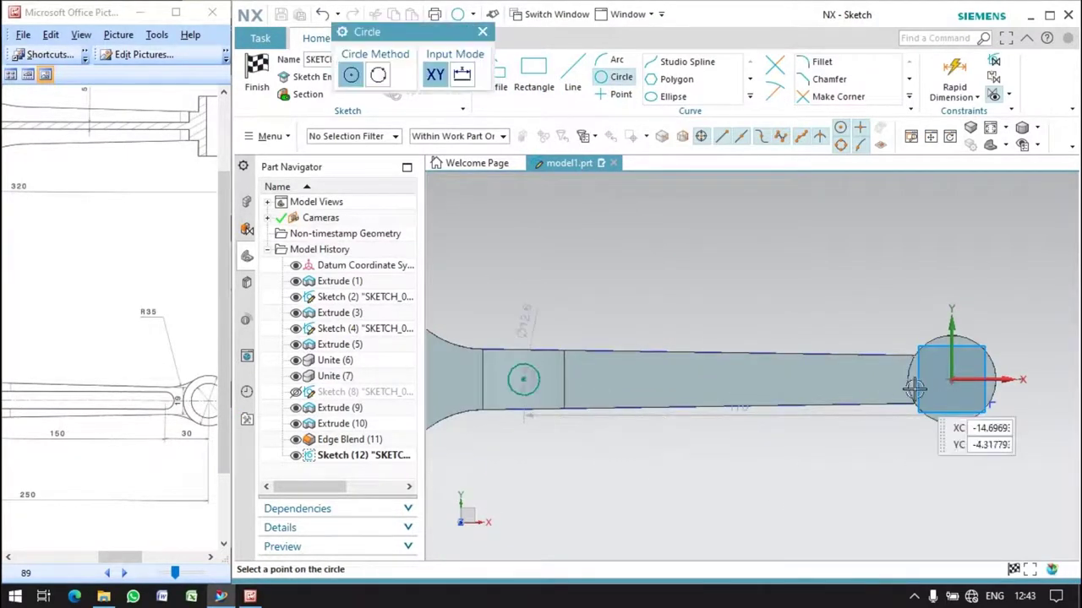
left_click(864, 381)
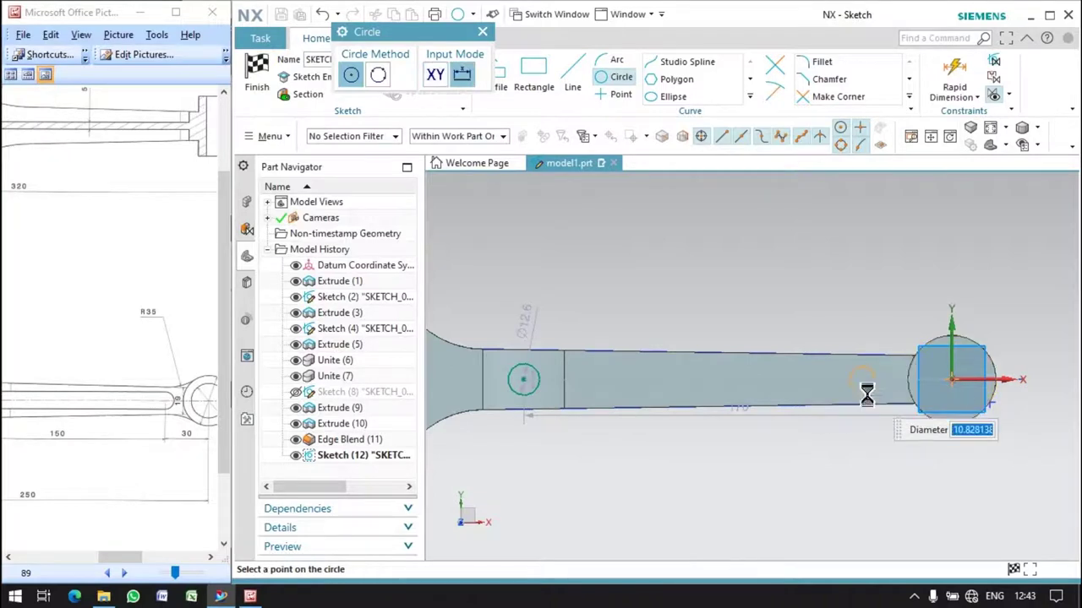
left_click(866, 394)
left_click(483, 32)
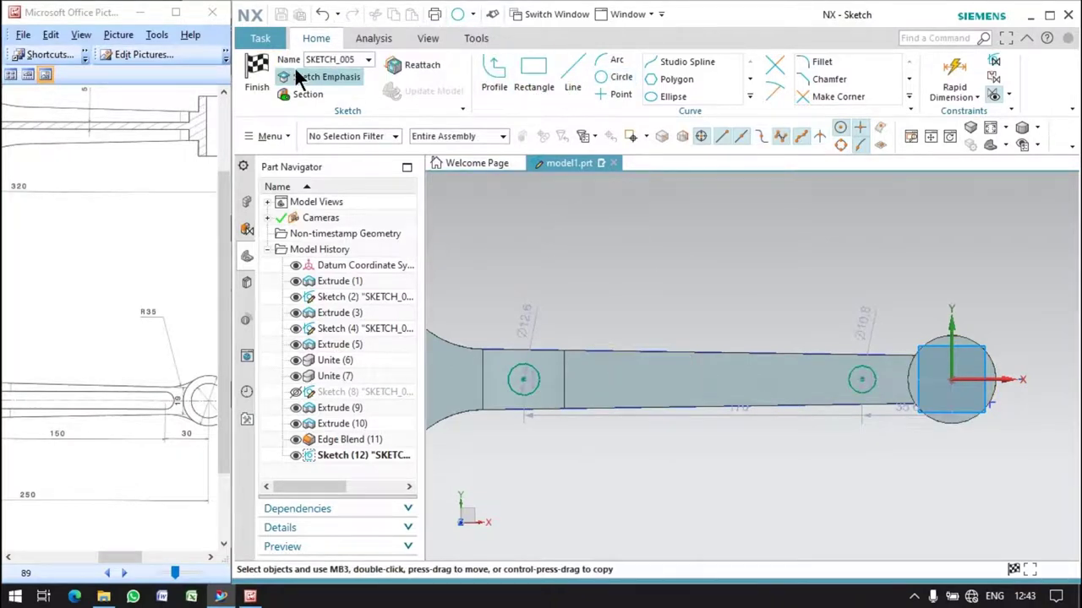
Step: Dimension the right circle 30 mm from the small-end centre and 150 mm from the left circle
left_click(948, 77)
left_click(896, 409)
left_click(905, 467)
type("30")
key("Return")
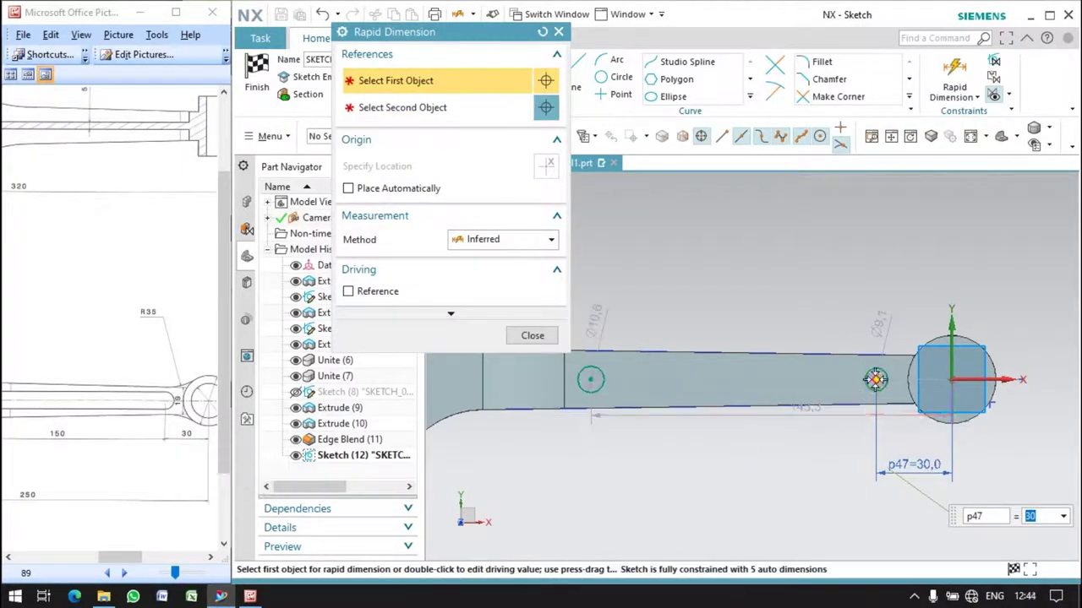
left_click(876, 380)
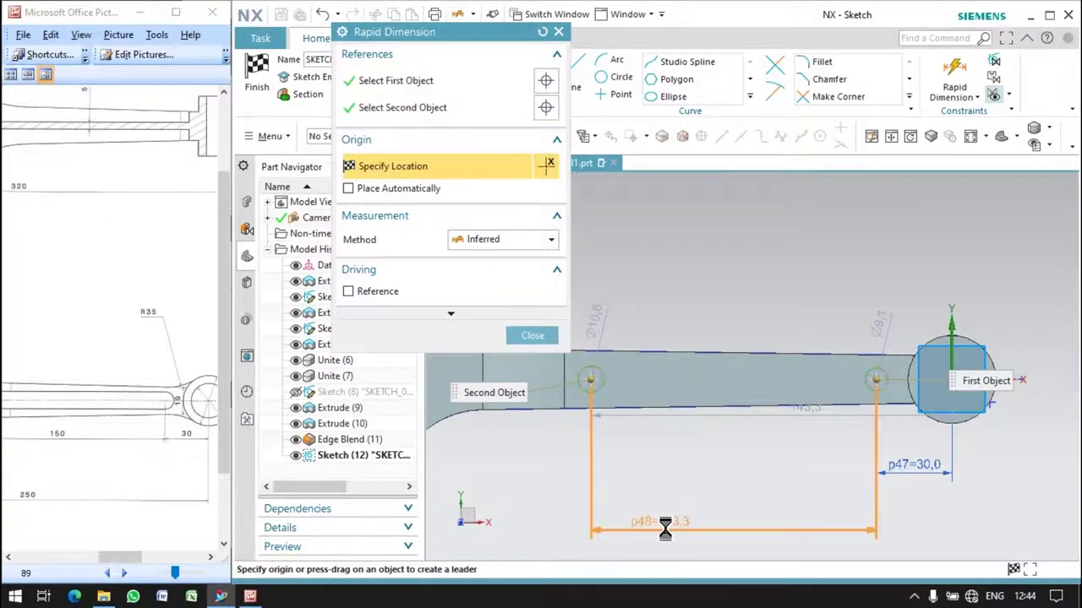
left_click(668, 521)
left_click(669, 521)
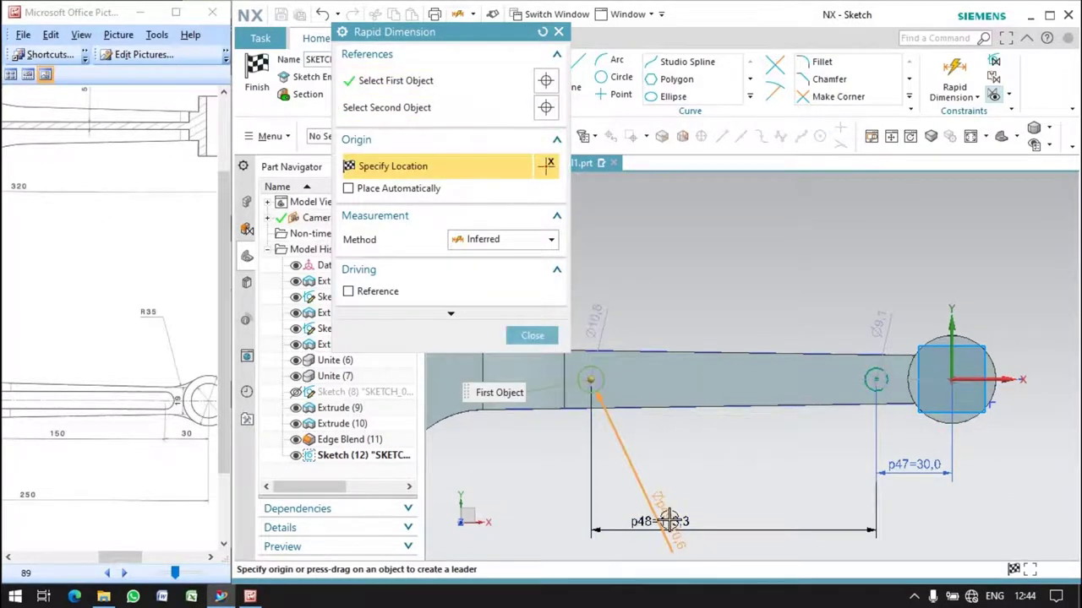
left_click(641, 522)
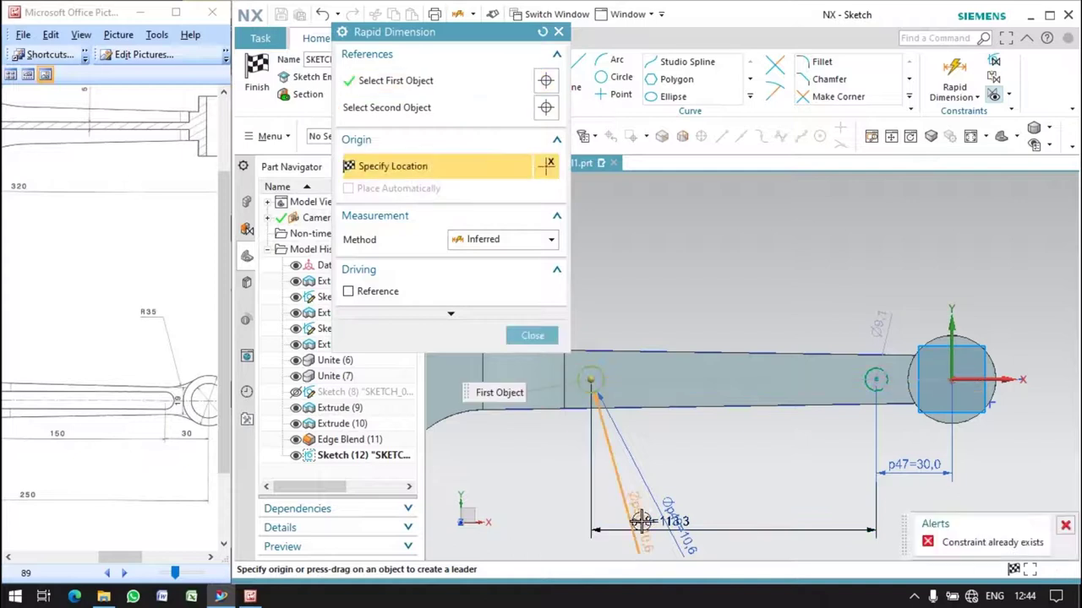
left_click(532, 335)
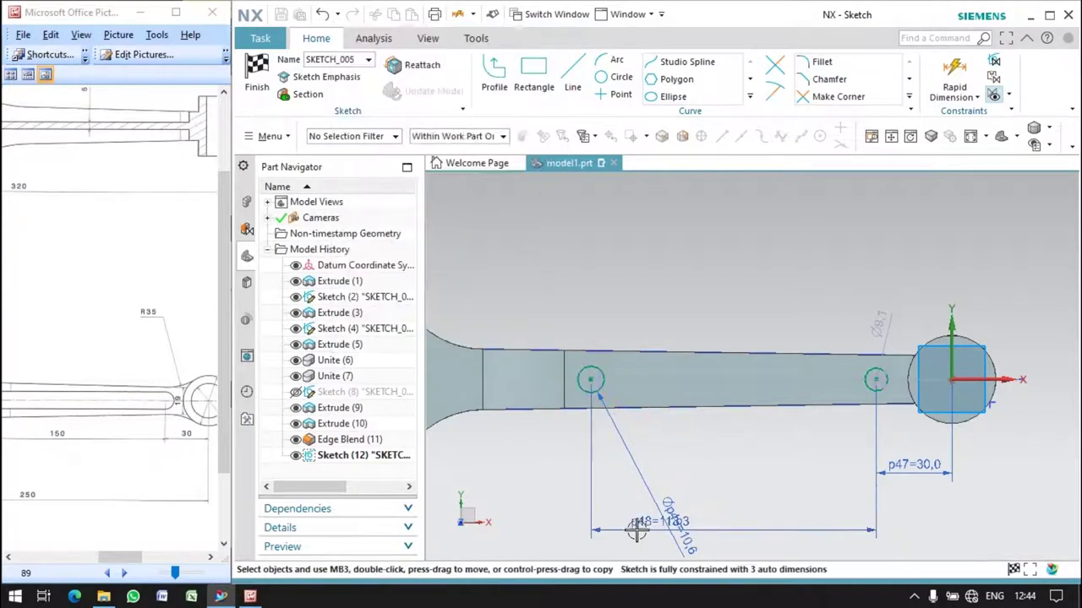
double_click(640, 524)
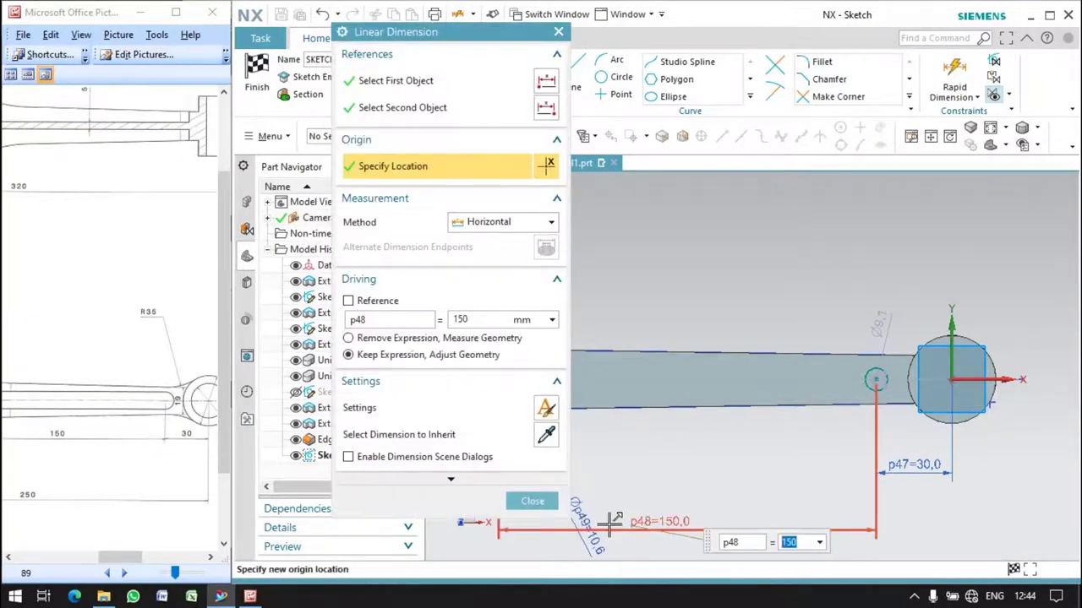
key("Return")
Step: Set both circle diameters to 12 mm
scroll(755, 424, "down", 3)
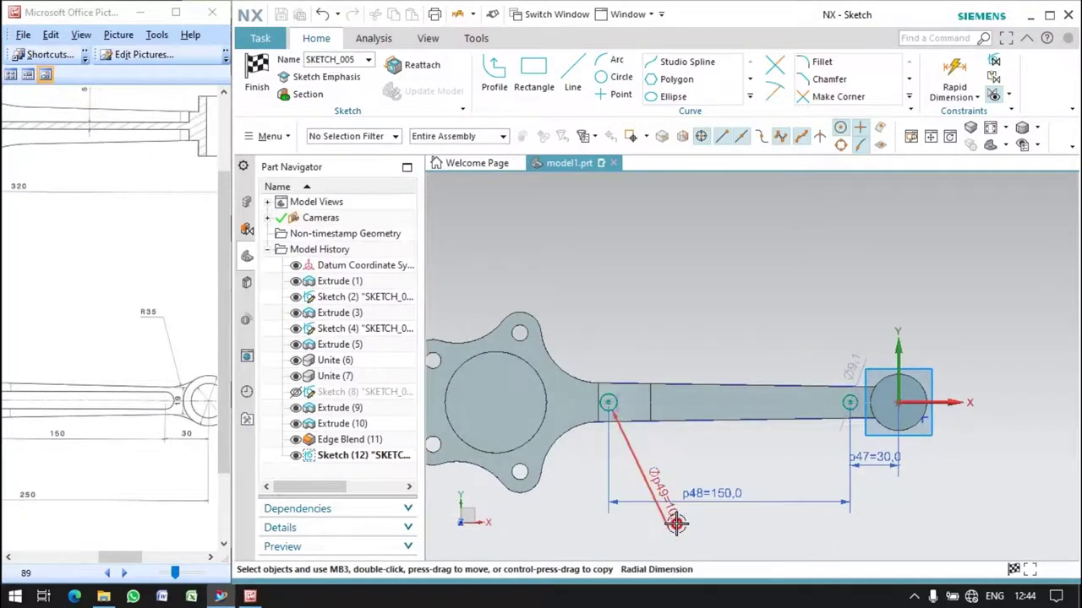
left_click(676, 524)
mouse_move(92, 448)
left_mouse_down()
mouse_move(63, 319)
mouse_move(135, 451)
left_mouse_up()
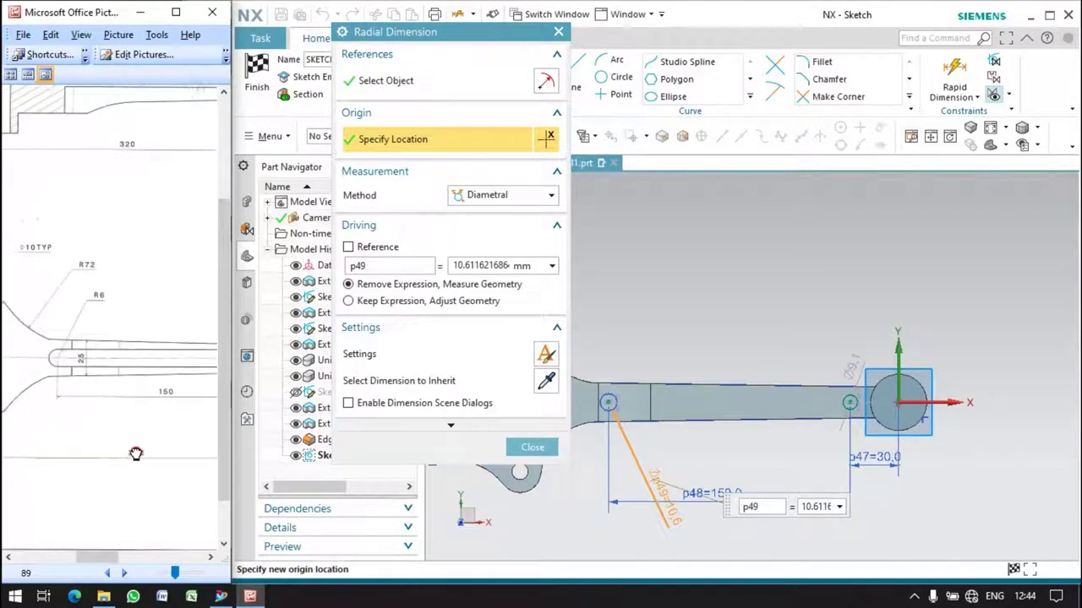
left_click(528, 264)
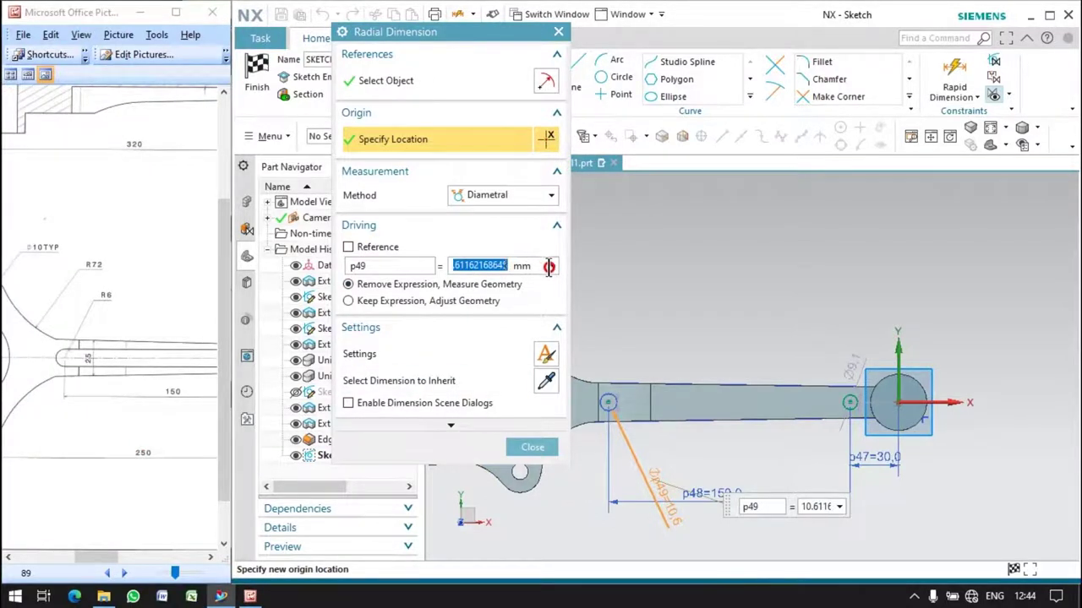
type("12")
key("Return")
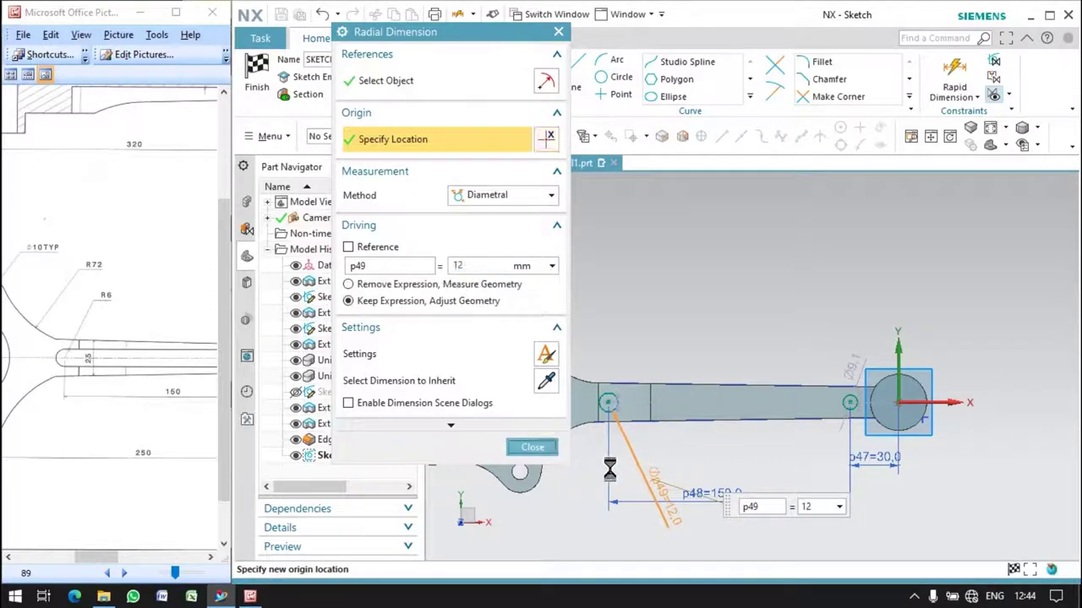
left_click(855, 366)
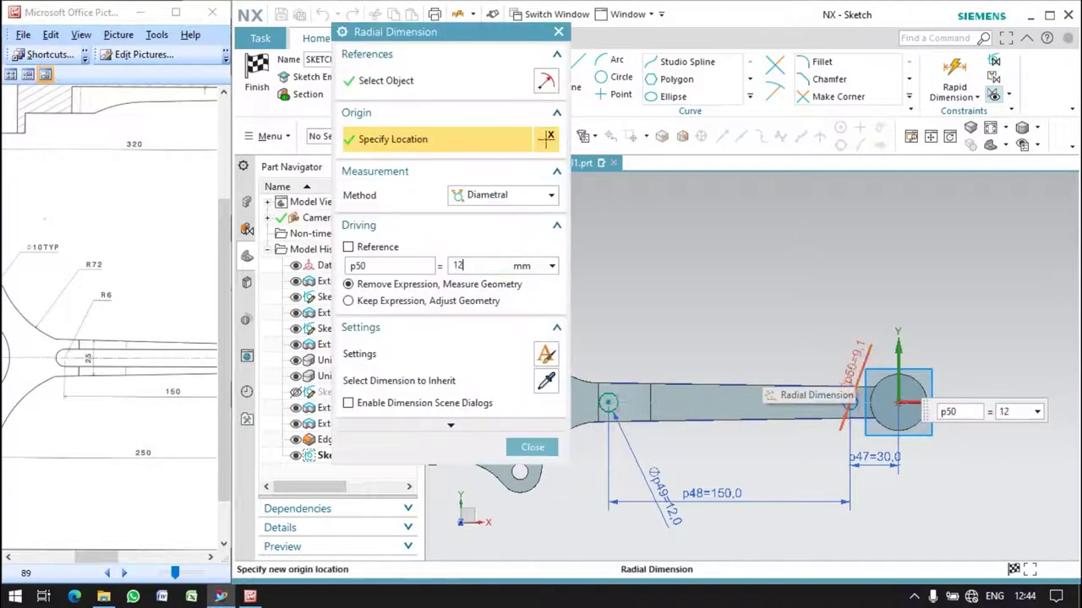
left_click(536, 454)
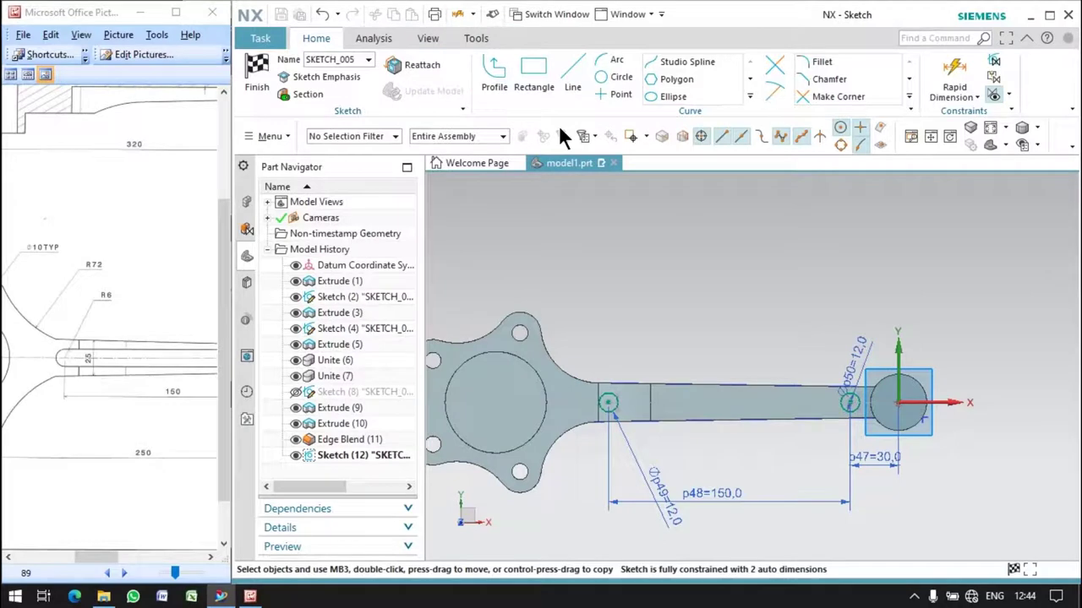
Step: Draw two lines tangent to both Ø12 circles to form the slot sides
left_click(572, 75)
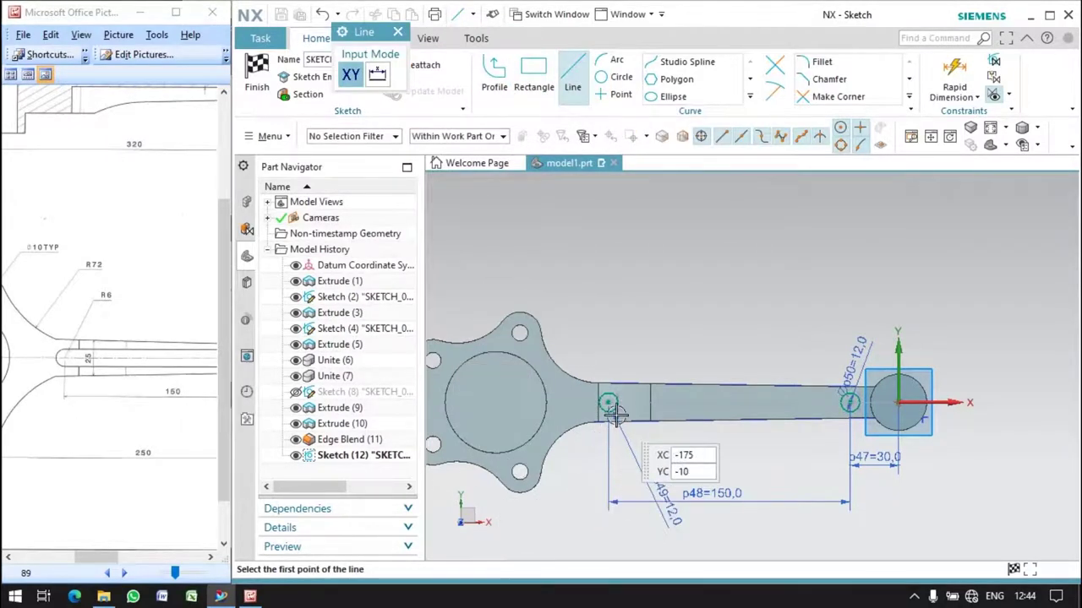
scroll(612, 410, "up", 3)
left_click(582, 420)
scroll(581, 420, "down", 3)
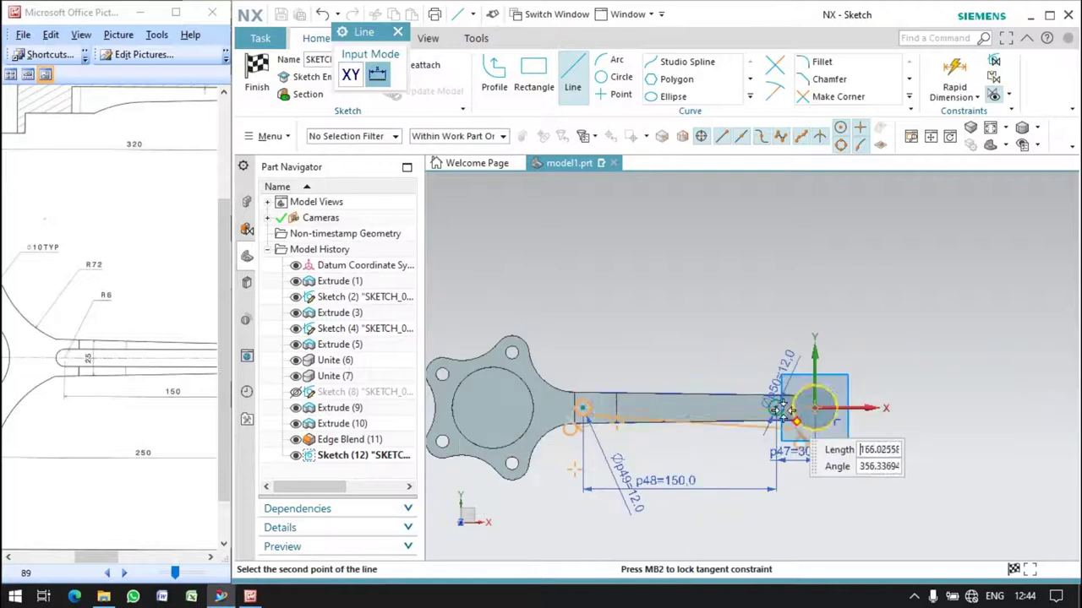
scroll(761, 431, "up", 4)
left_click(762, 402)
left_click(750, 385)
scroll(749, 384, "down", 3)
scroll(523, 380, "up", 3)
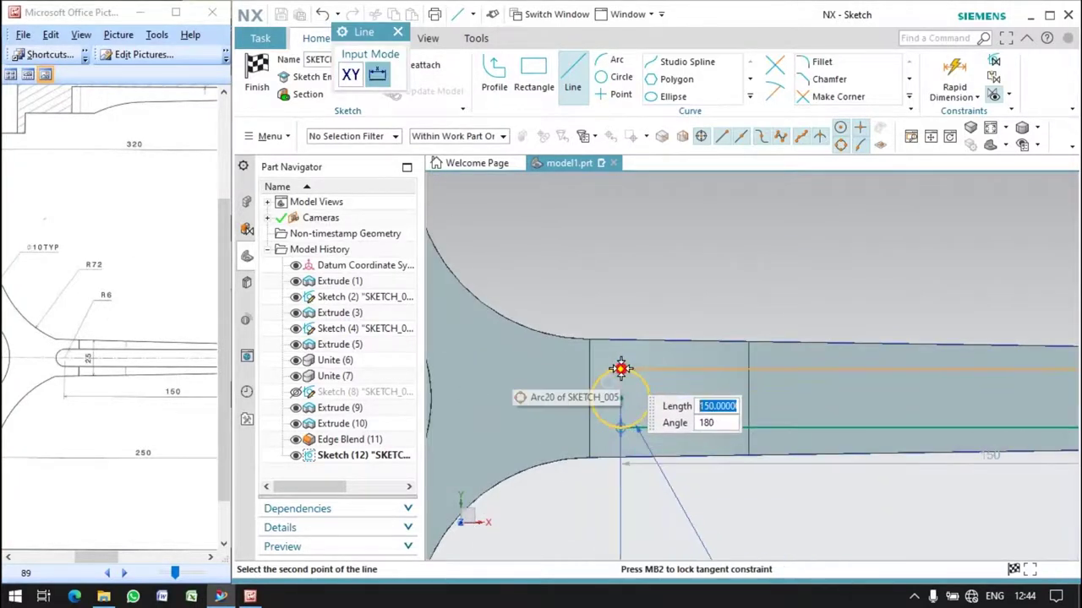
left_click(620, 366)
scroll(596, 367, "down", 2)
scroll(680, 483, "down", 1)
scroll(739, 431, "up", 2)
scroll(738, 432, "down", 2)
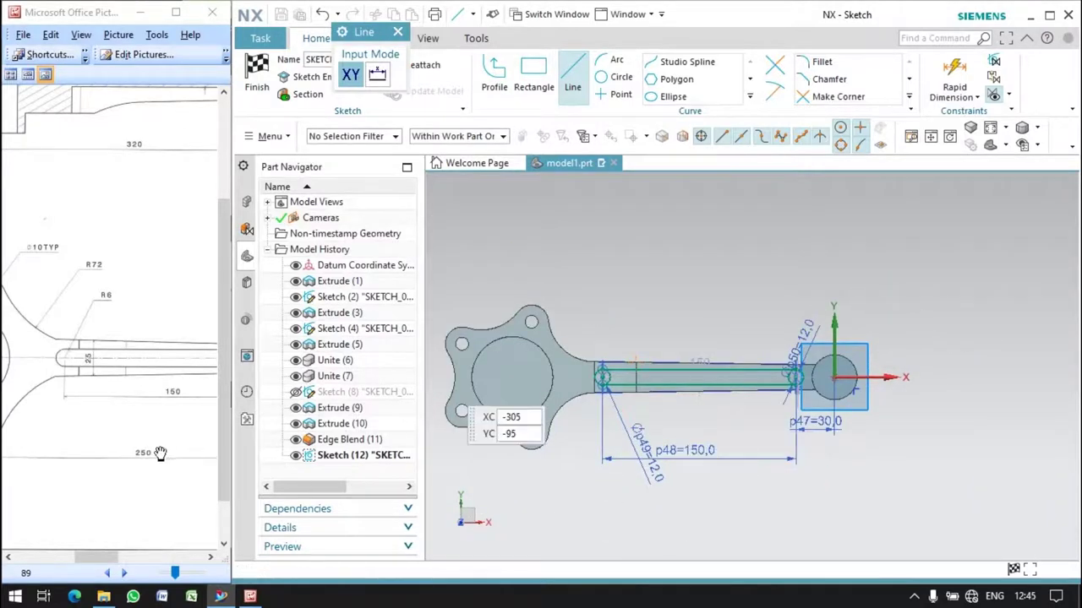
left_click_drag(203, 460, 59, 449)
mouse_move(197, 450)
left_mouse_down()
mouse_move(182, 465)
mouse_move(207, 469)
left_mouse_up()
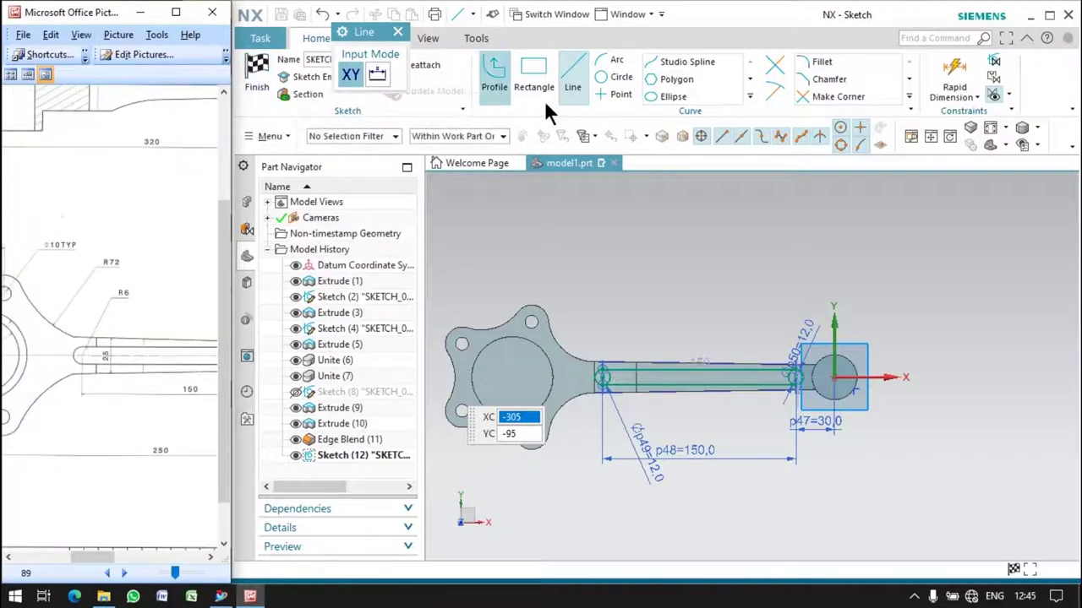
Step: Trim the inner arcs with Quick Trim and finish the slot sketch
left_click(776, 65)
scroll(760, 363, "up", 1)
scroll(778, 368, "up", 3)
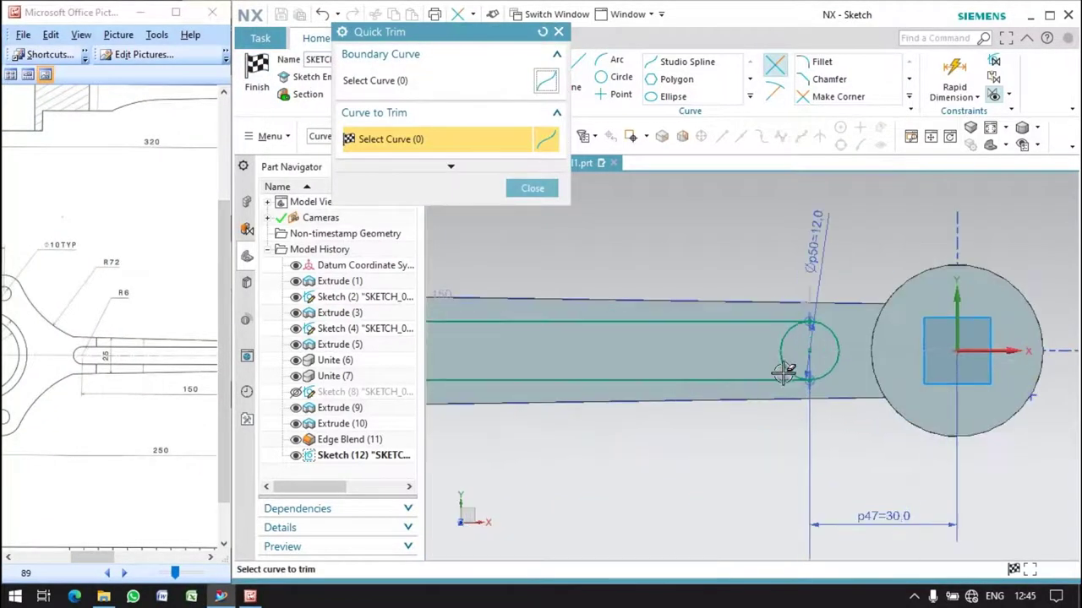
scroll(693, 355, "down", 3)
scroll(480, 359, "up", 3)
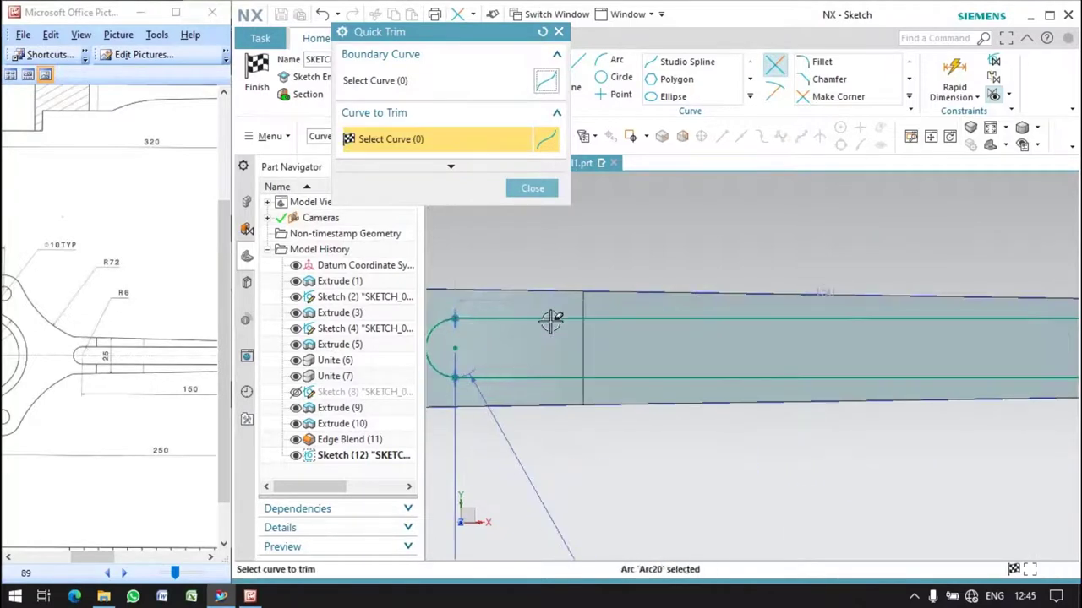
key("Escape")
key("ctrl+f")
mouse_move(580, 251)
middle_mouse_down()
mouse_move(604, 232)
mouse_move(592, 240)
mouse_move(596, 287)
middle_mouse_up()
key("ctrl+q")
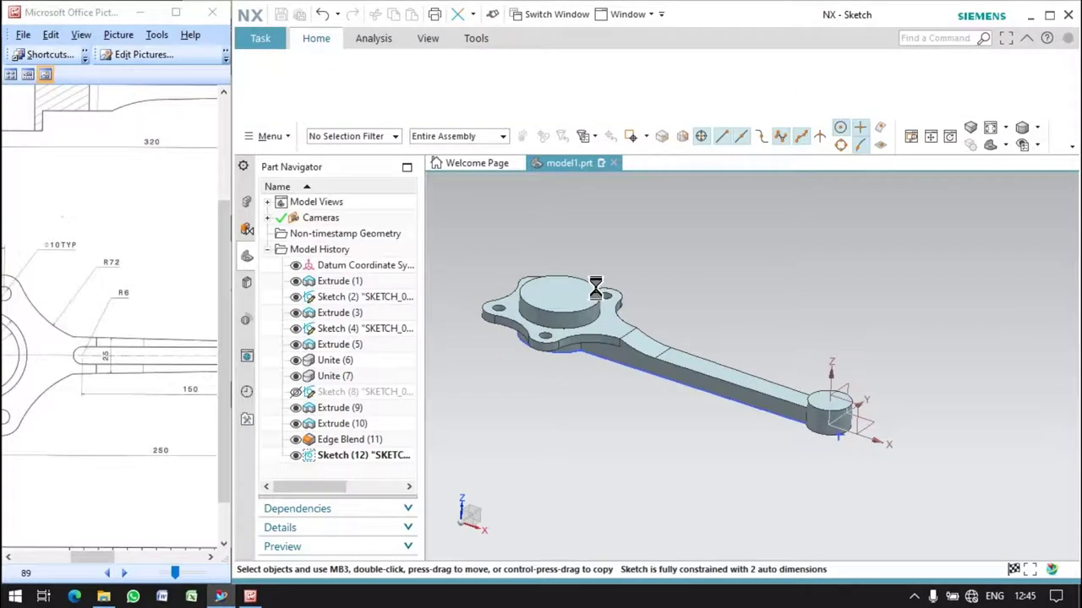
key("x")
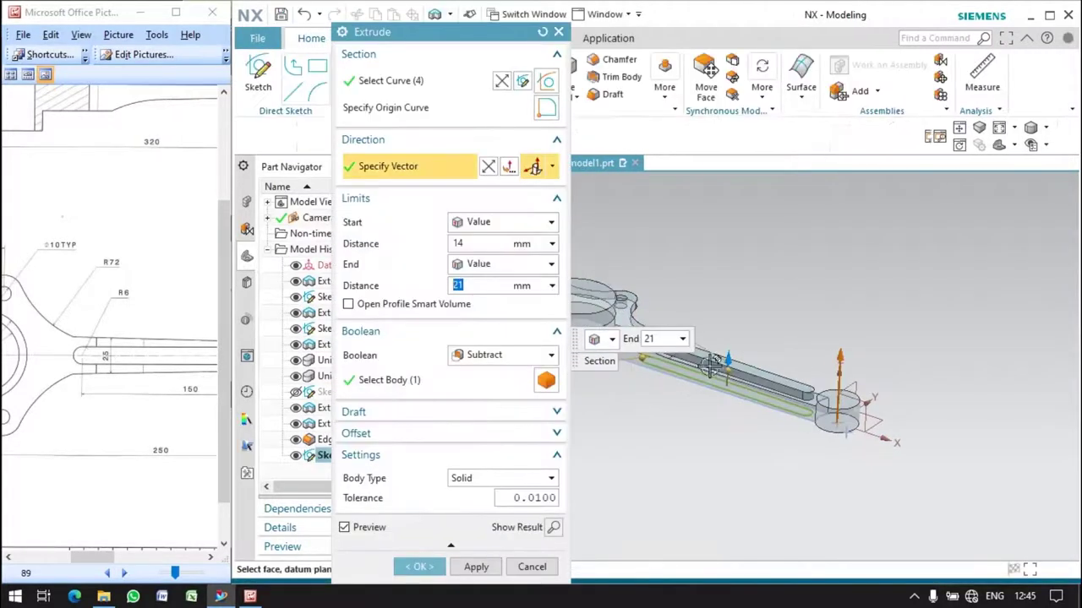
left_click(473, 244)
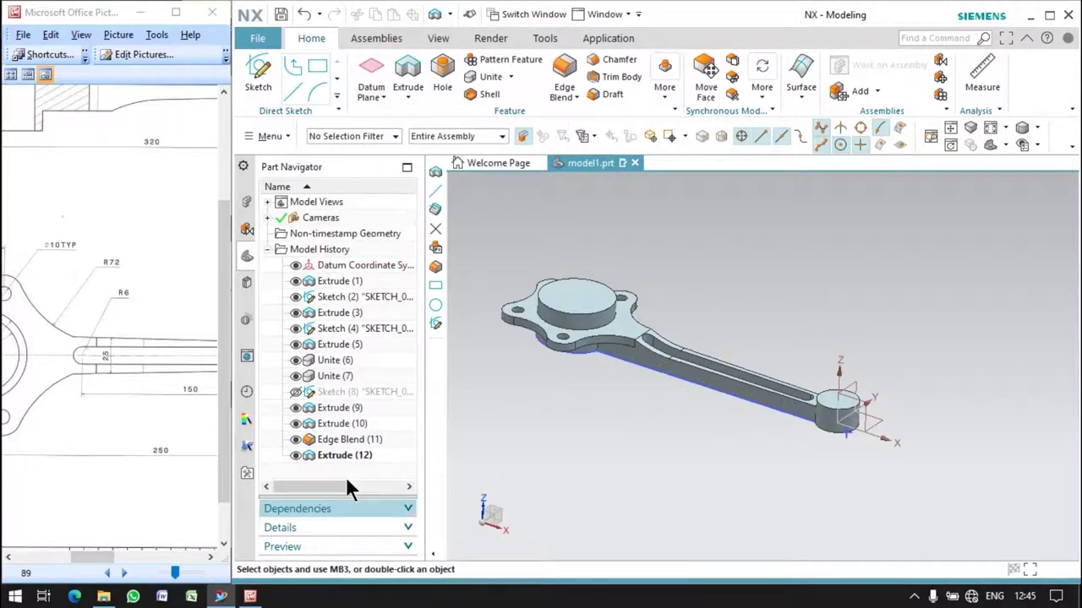
left_click(377, 456)
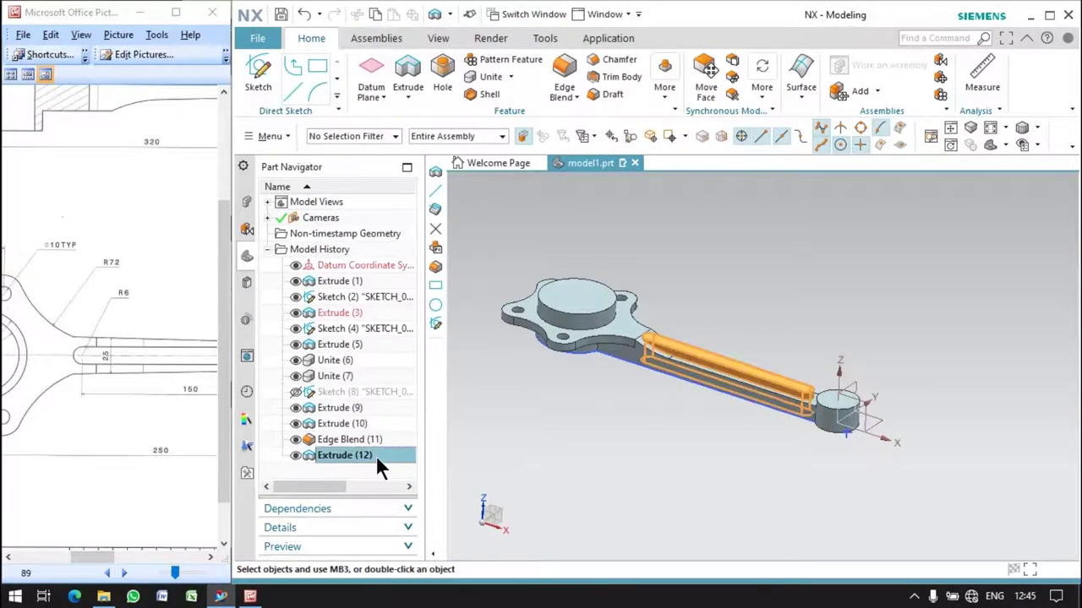
left_click(693, 406)
scroll(692, 406, "down", 1)
mouse_move(694, 344)
middle_mouse_down()
mouse_move(683, 398)
mouse_move(676, 355)
middle_mouse_up()
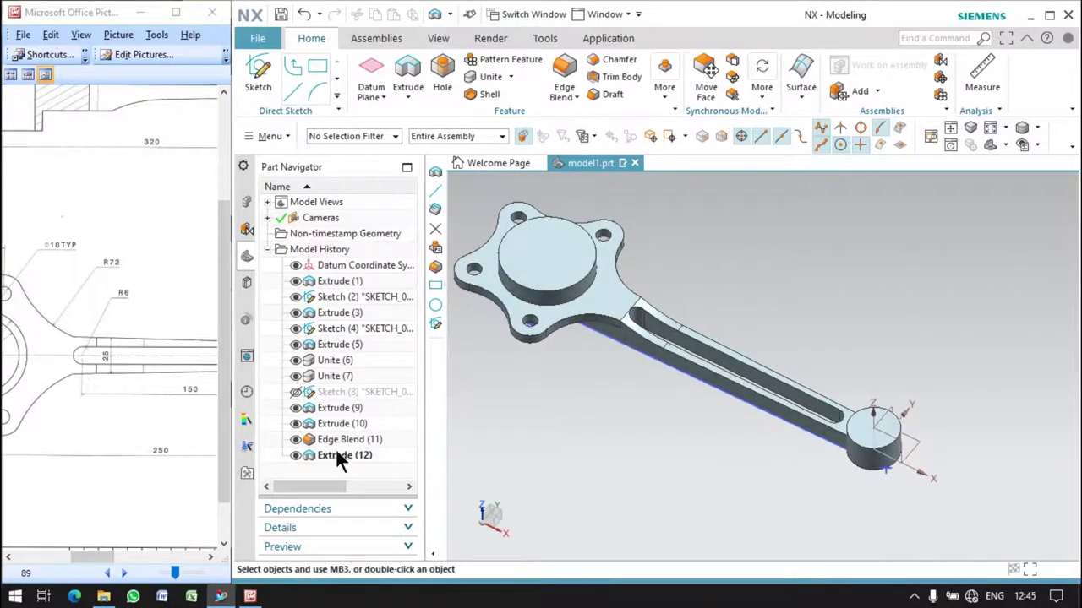
mouse_move(563, 415)
middle_mouse_down()
mouse_move(589, 330)
mouse_move(578, 380)
mouse_move(564, 351)
middle_mouse_up()
Step: Hide Sketch (4) and Sketch (2) from the Part Navigator
right_click(334, 336)
left_click(364, 22)
right_click(330, 296)
left_click(360, 66)
right_click(327, 454)
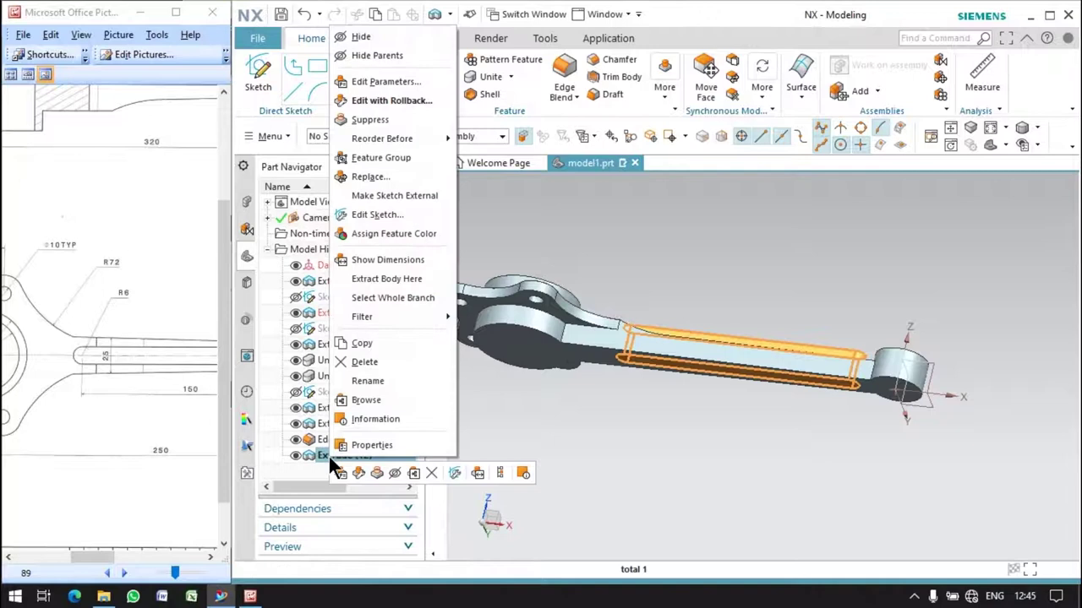
left_click(282, 455)
left_click(246, 228)
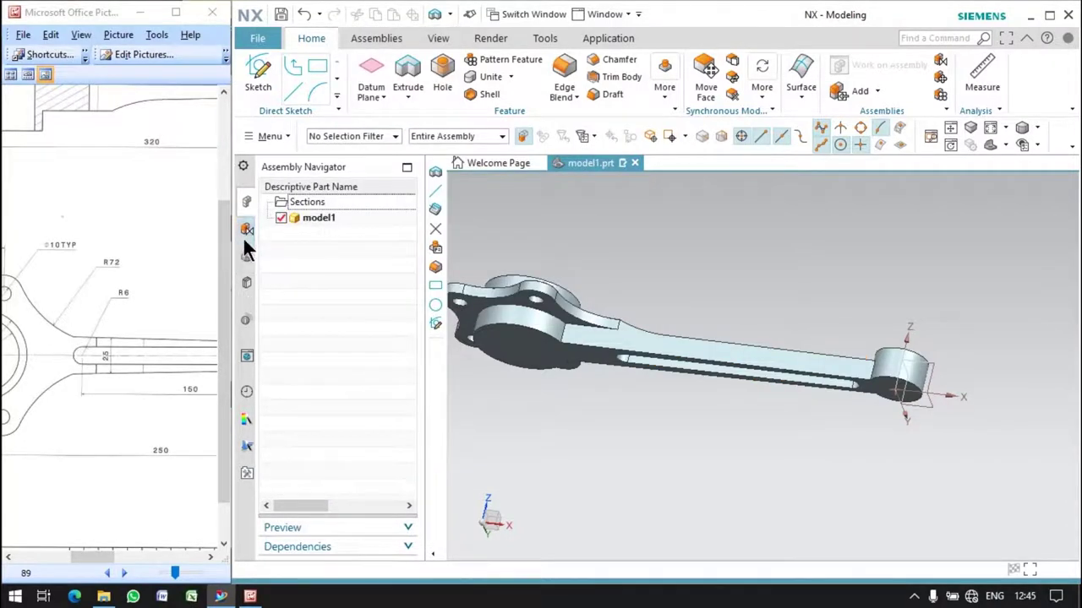
left_click(246, 257)
Step: Check the flange view on the reference drawing and start a new extrusion sketch
mouse_move(585, 482)
middle_mouse_down()
mouse_move(688, 442)
mouse_move(652, 394)
mouse_move(656, 430)
mouse_move(669, 425)
mouse_move(541, 426)
middle_mouse_up()
mouse_move(51, 381)
left_mouse_down()
mouse_move(123, 484)
mouse_move(150, 415)
mouse_move(140, 309)
left_mouse_up()
left_click_drag(142, 448, 171, 445)
scroll(703, 414, "down", 3)
scroll(685, 410, "up", 3)
mouse_move(647, 381)
middle_mouse_down()
mouse_move(635, 328)
mouse_move(635, 357)
mouse_move(621, 359)
middle_mouse_up()
left_click(409, 82)
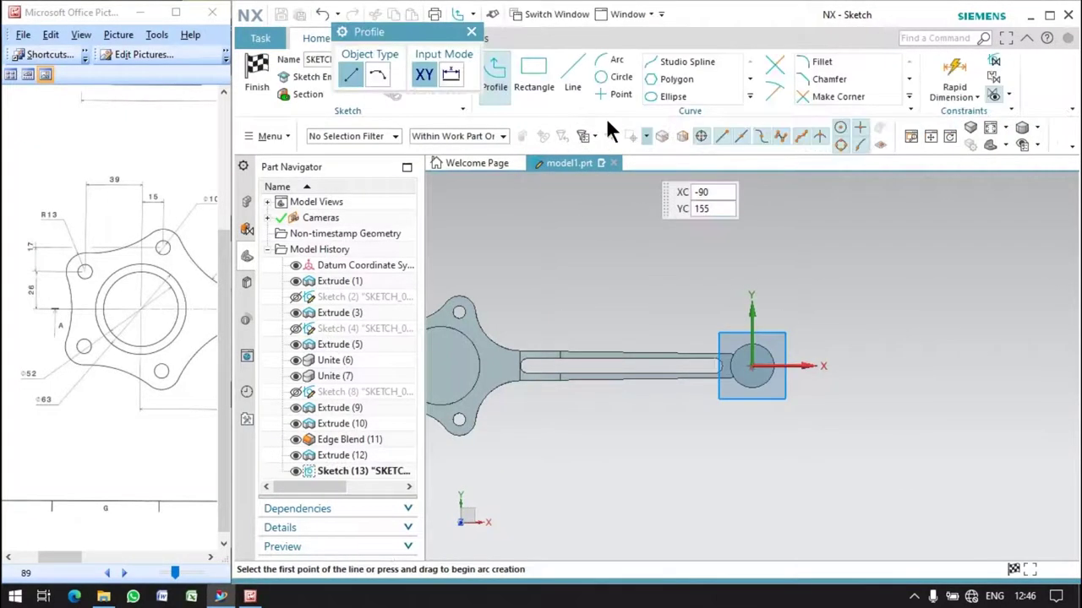
Step: Project the slot's outline edges into Sketch (13) and finish the sketch
left_click(756, 100)
left_click(767, 133)
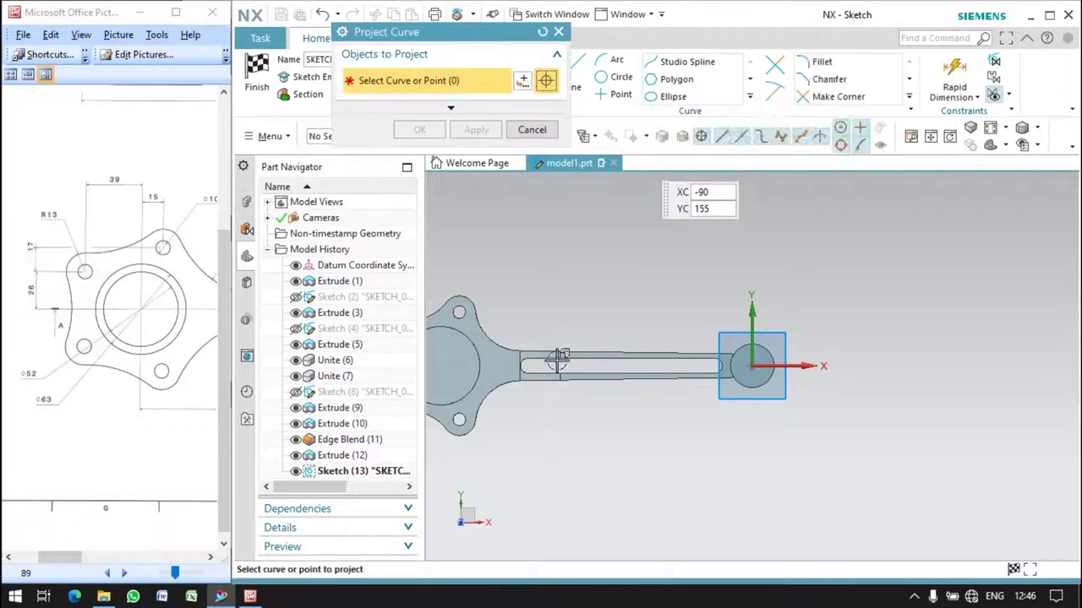
scroll(537, 361, "up", 4)
left_click(510, 358)
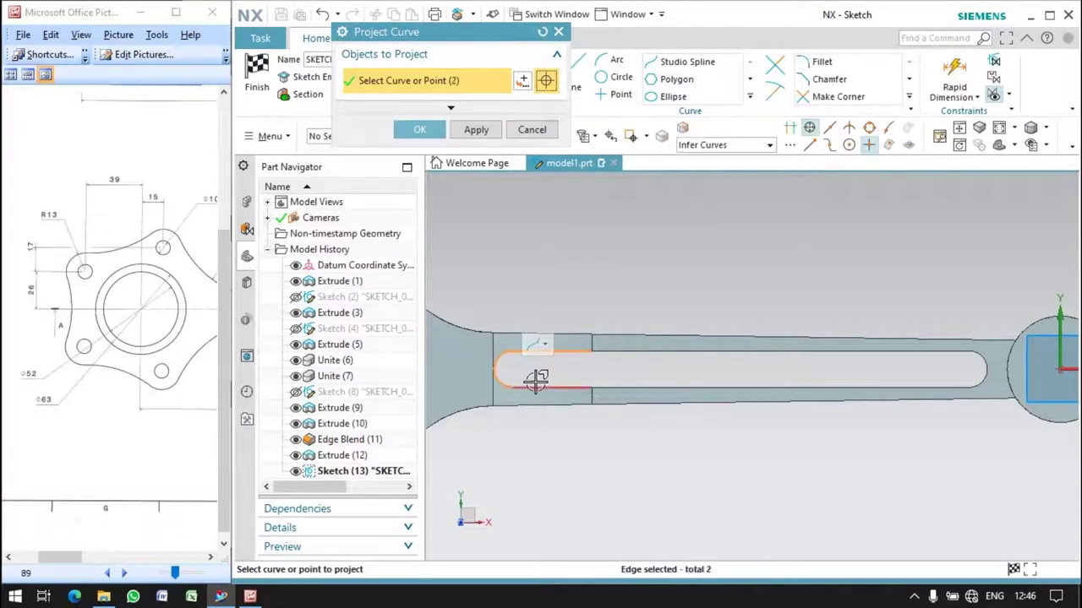
left_click(624, 387)
left_click(720, 352)
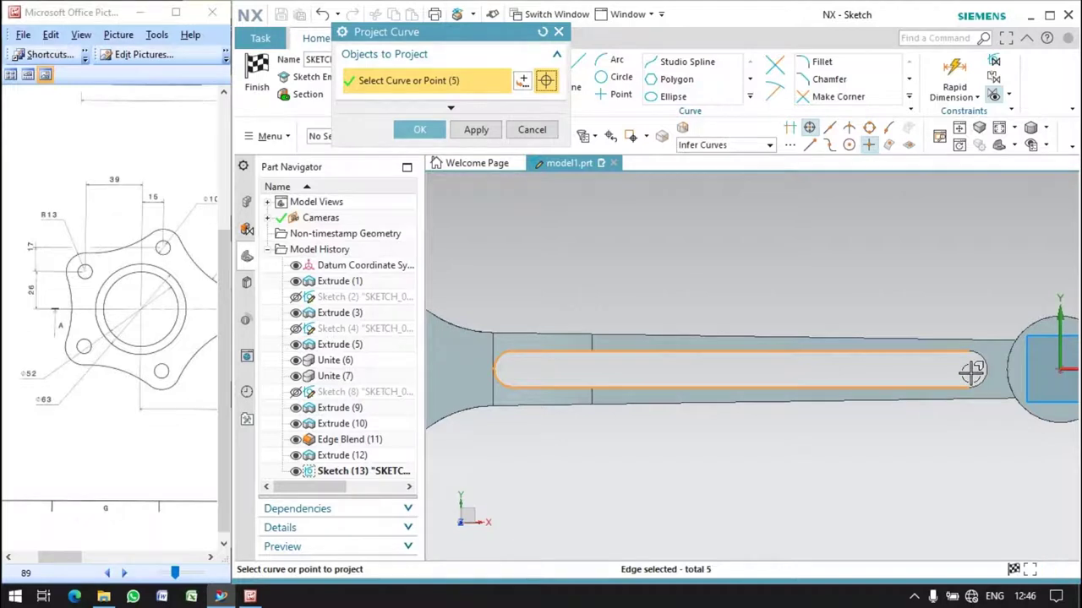
left_click(476, 129)
scroll(646, 245, "down", 3)
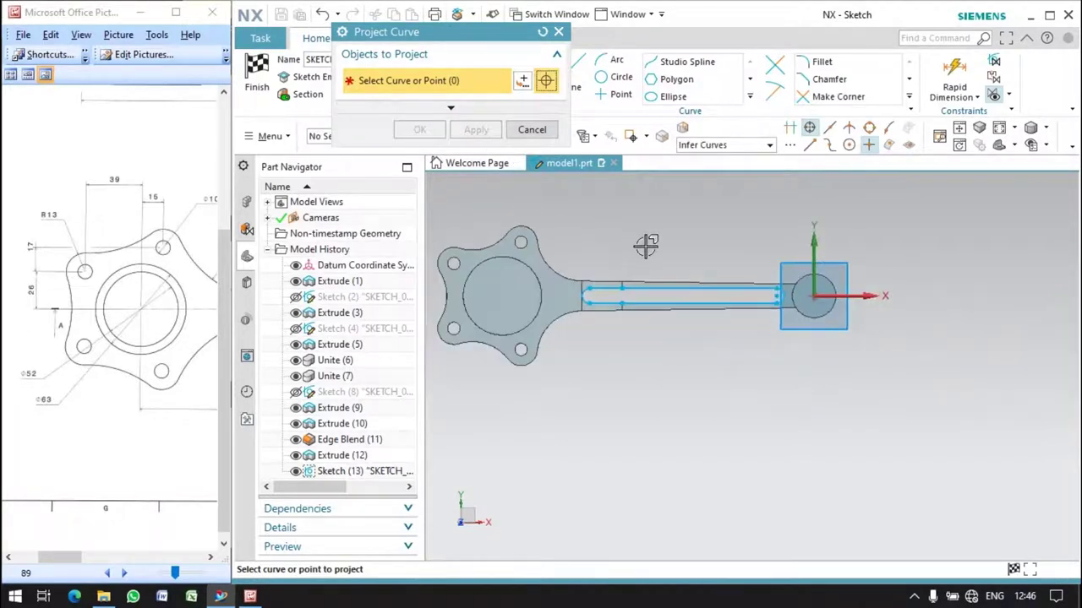
left_click(531, 131)
middle_click_drag(603, 237, 591, 321)
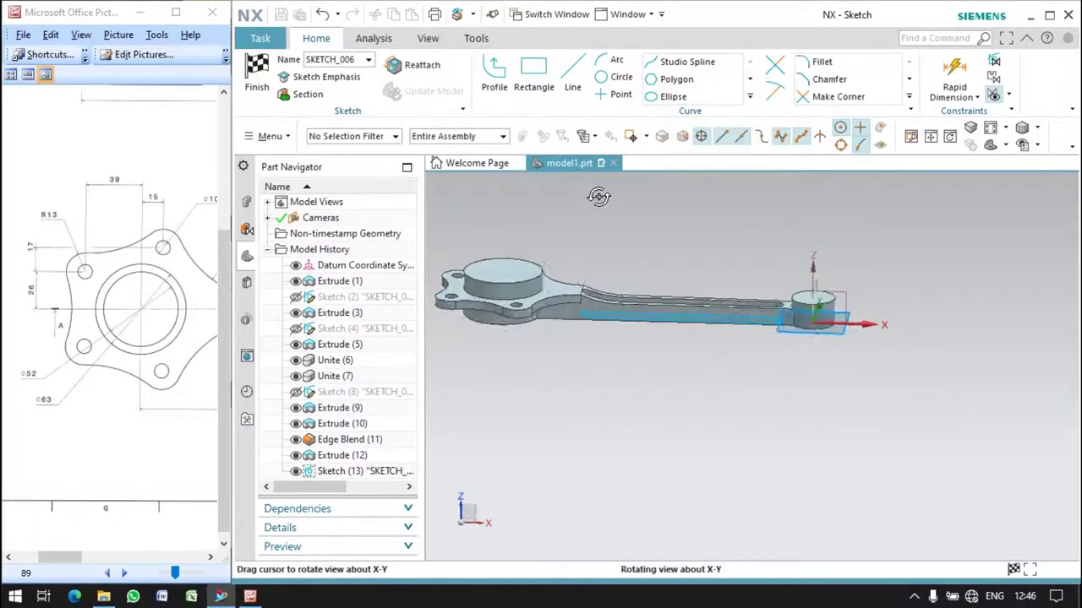
left_click(257, 80)
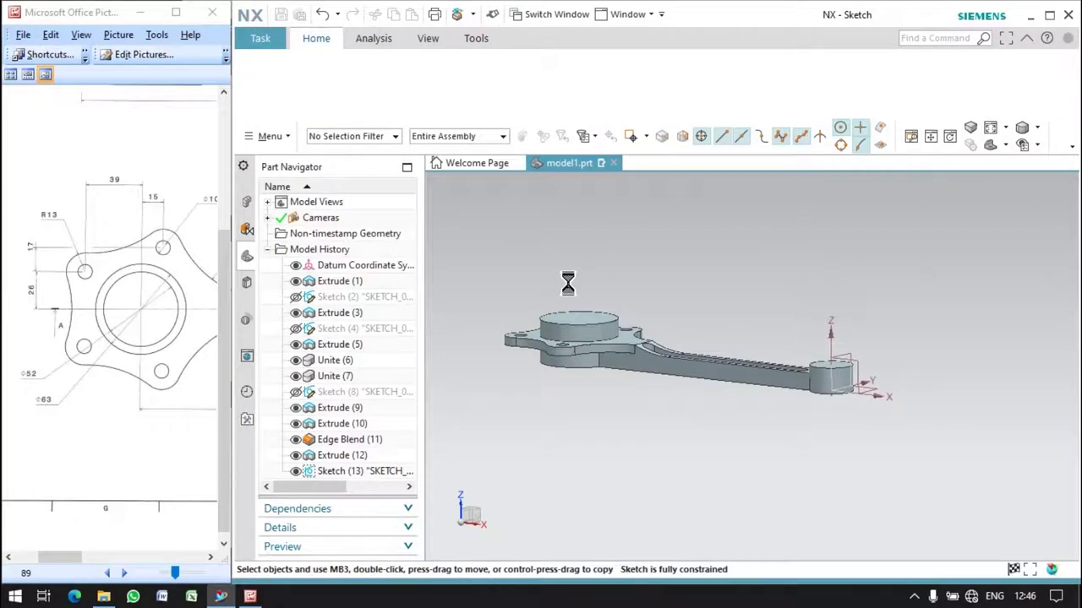
Step: Extrude the projected slot outline 3 mm with Boolean Unite instead of Subtract
mouse_move(187, 377)
left_mouse_down()
mouse_move(9, 374)
mouse_move(55, 444)
mouse_move(48, 386)
mouse_move(102, 267)
left_mouse_up()
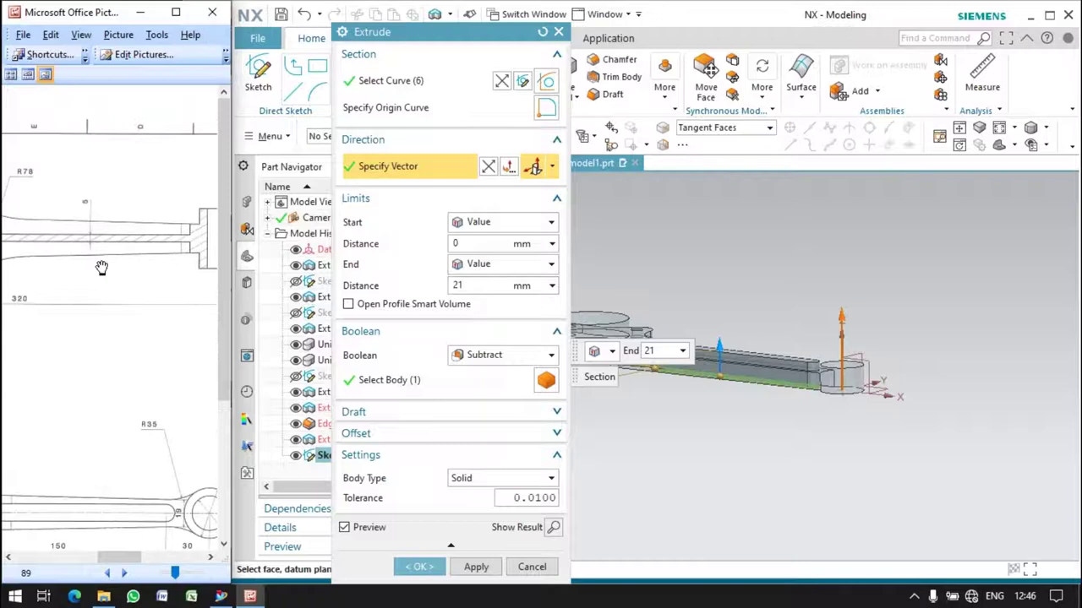
double_click(460, 285)
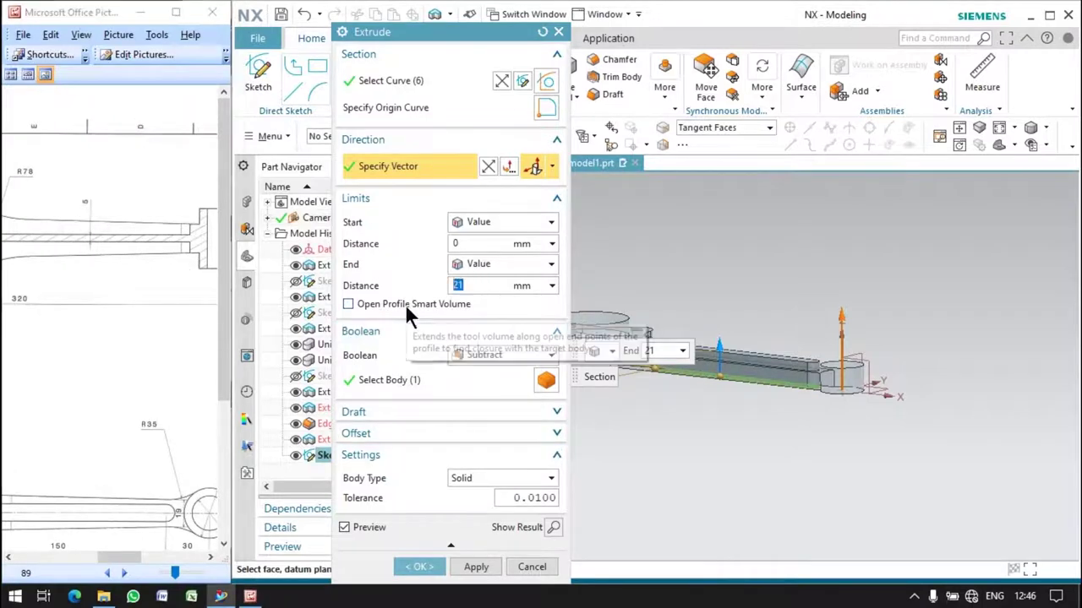
type("3")
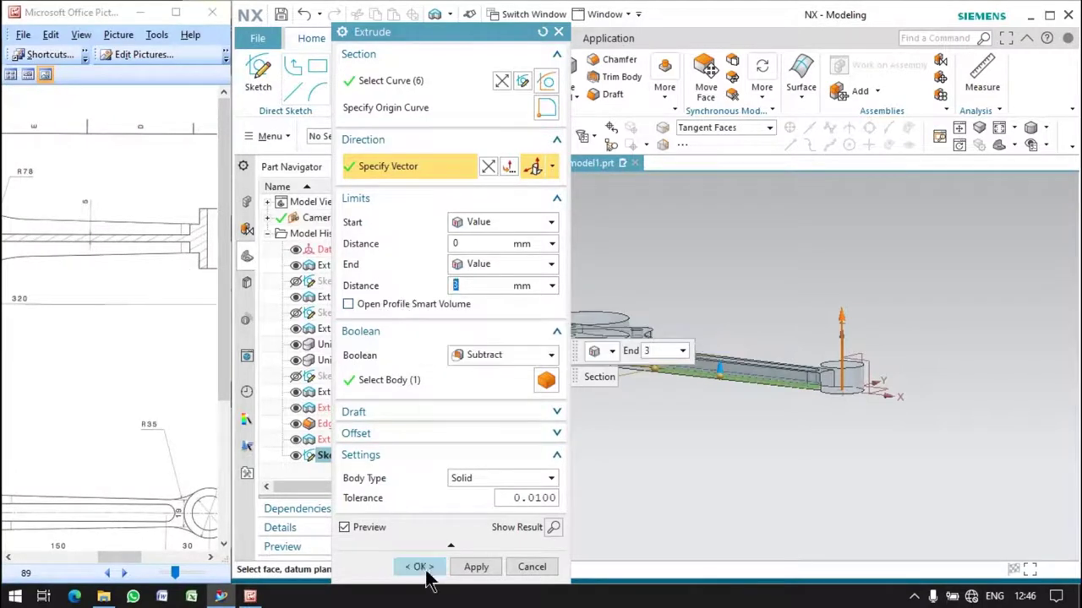
left_click(419, 567)
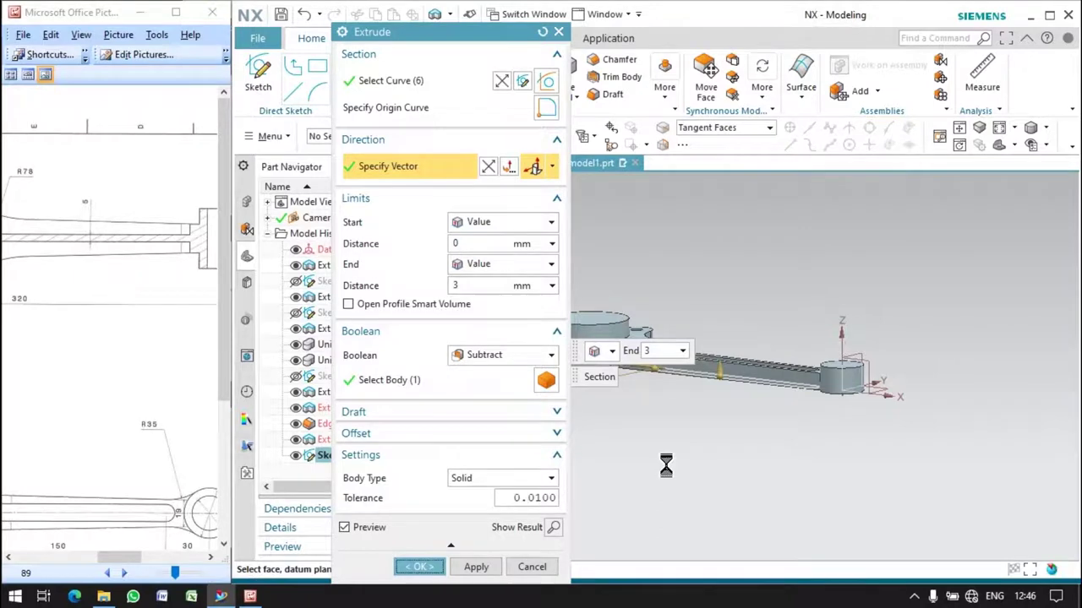
left_click(652, 316)
left_click(549, 356)
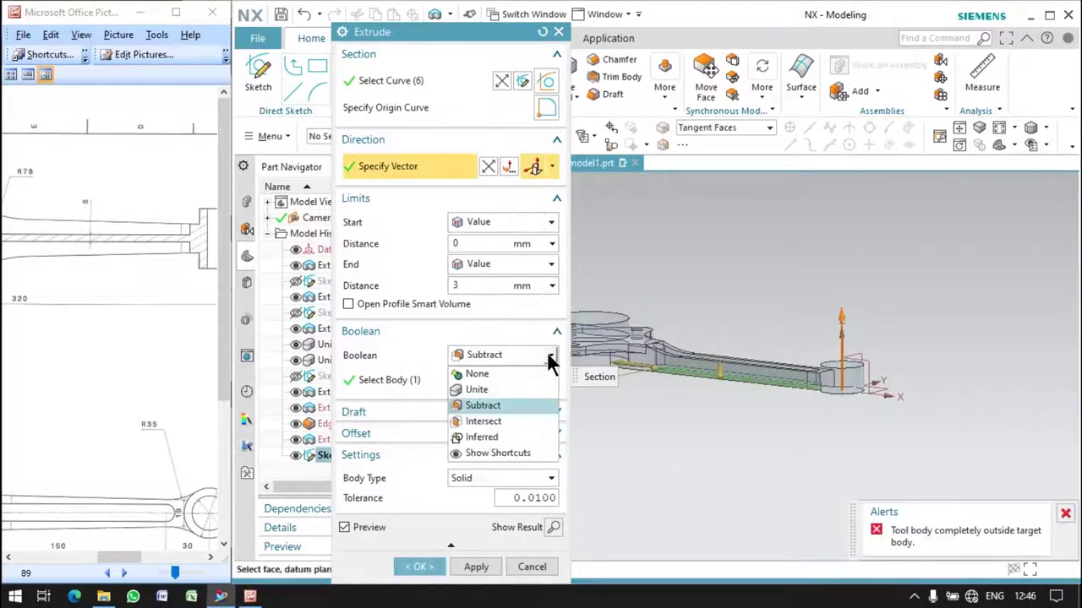
left_click(492, 392)
left_click(422, 567)
middle_click_drag(744, 473, 690, 435)
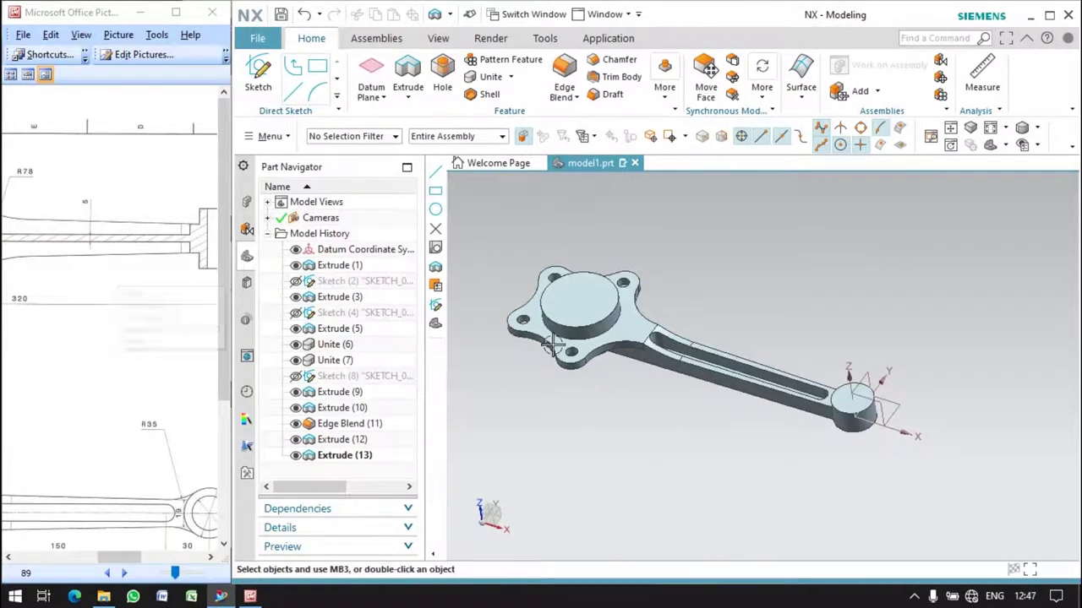
middle_click_drag(727, 380, 714, 342)
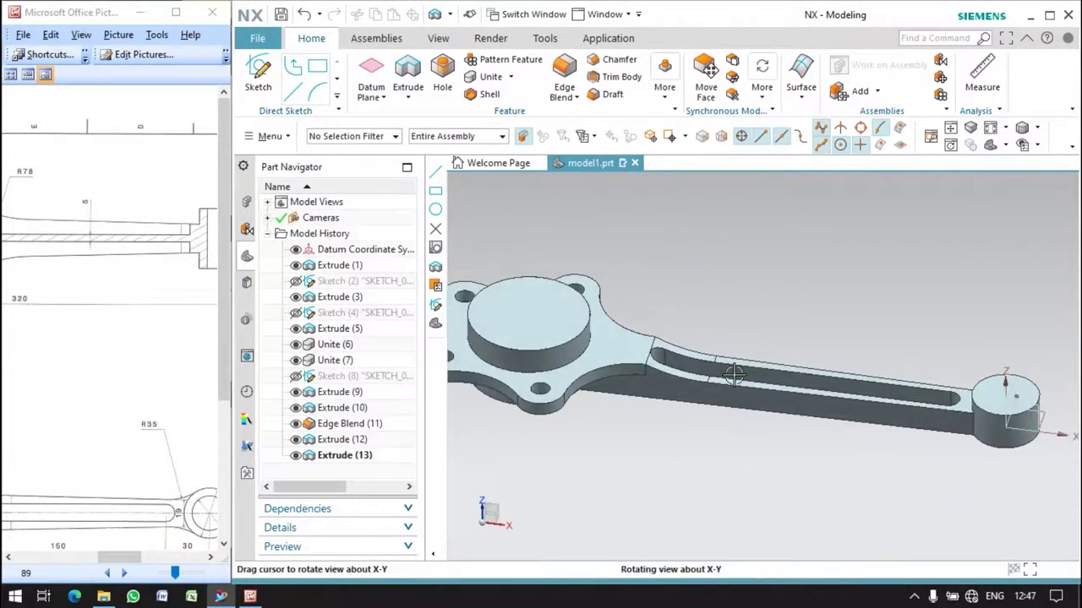
scroll(128, 423, "down", 2)
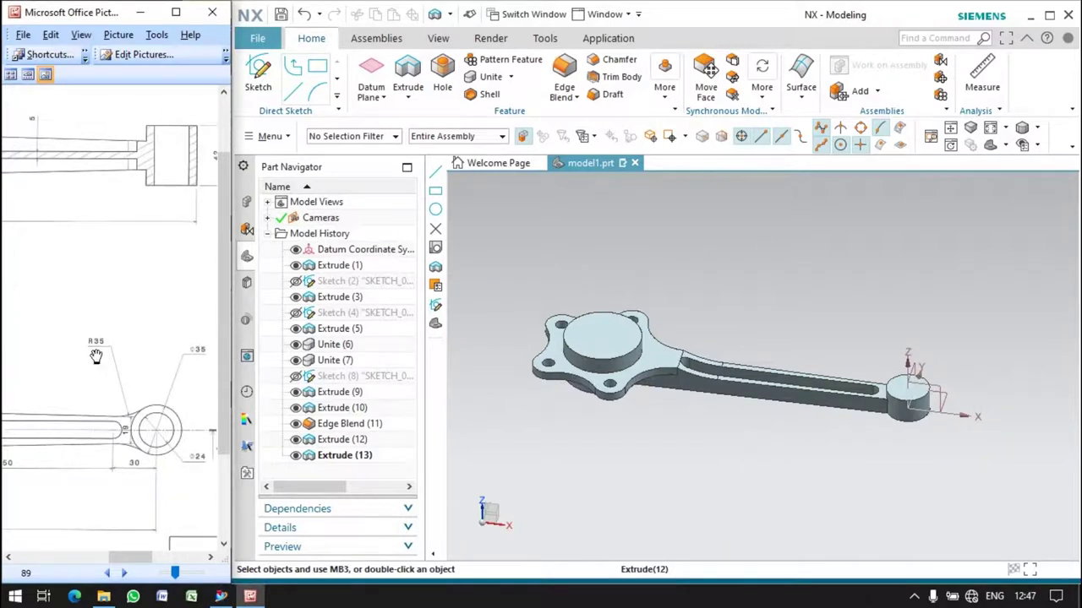
middle_click(825, 378)
Step: Round the two edges at the small-end boss with a 35 mm edge blend
key("b")
scroll(896, 420, "up", 3)
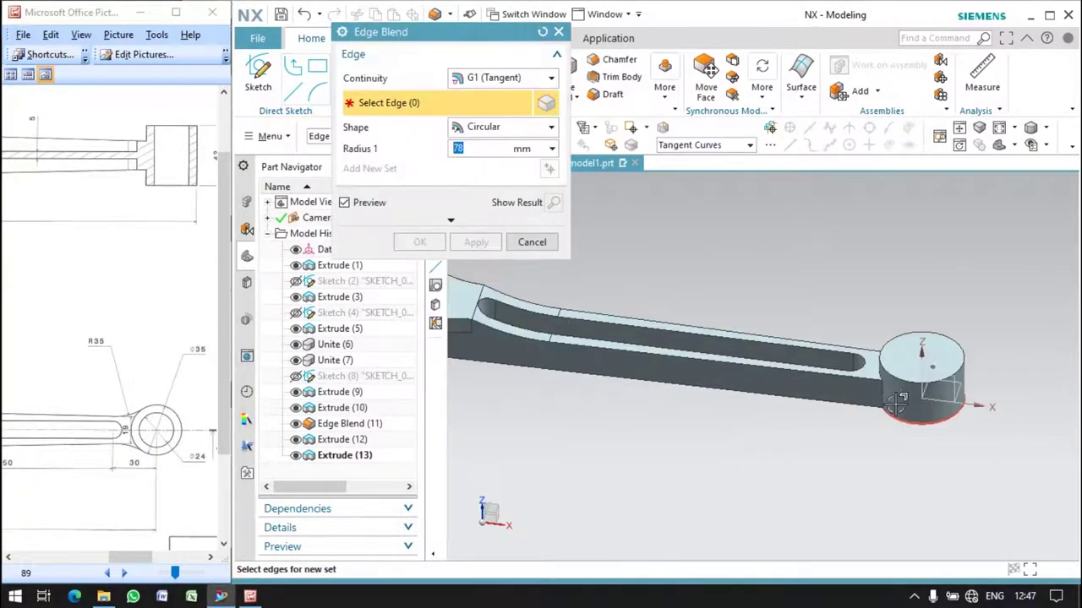
scroll(896, 420, "up", 3)
left_click(763, 362)
middle_click_drag(763, 363, 760, 483)
left_click(885, 347)
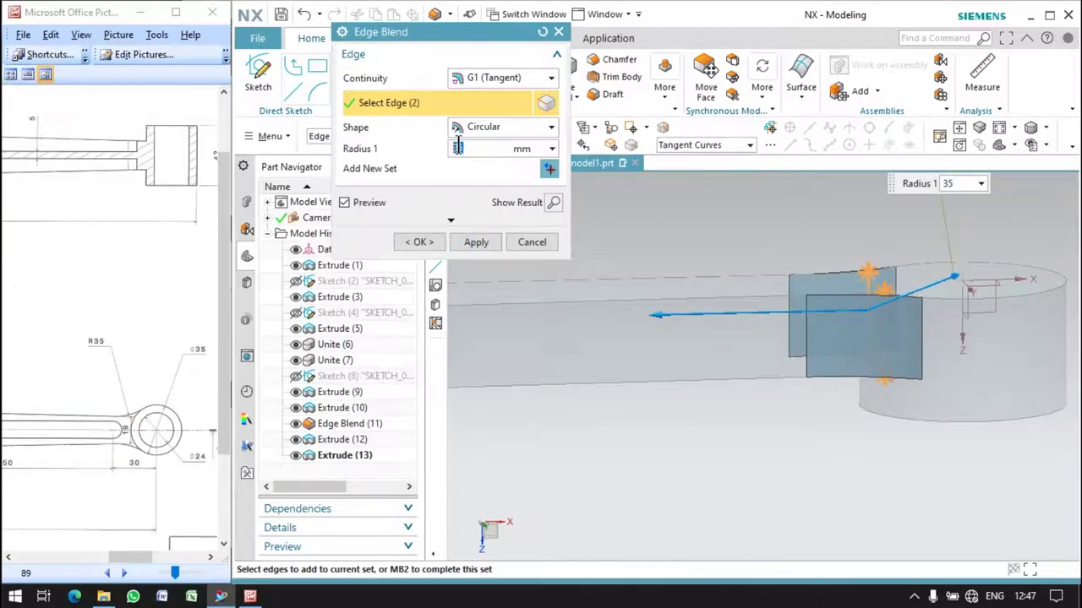
left_click(419, 242)
scroll(644, 375, "down", 4)
mouse_move(645, 375)
middle_mouse_down()
mouse_move(680, 355)
mouse_move(672, 321)
middle_mouse_up()
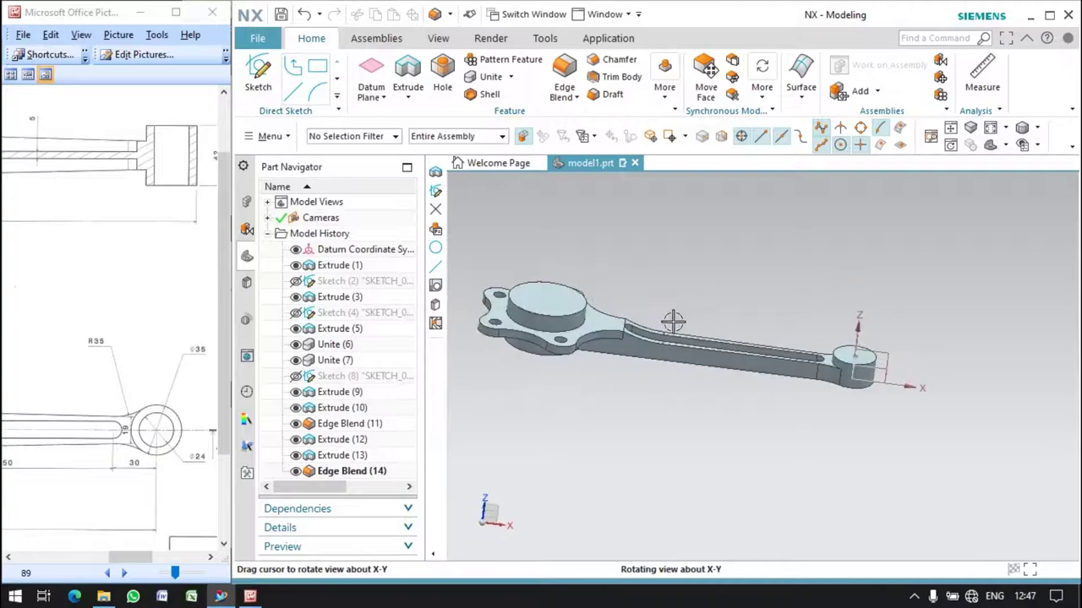
Step: Sketch the hole's centre point on the big-end face, dimensioned to 0,0
left_click(439, 75)
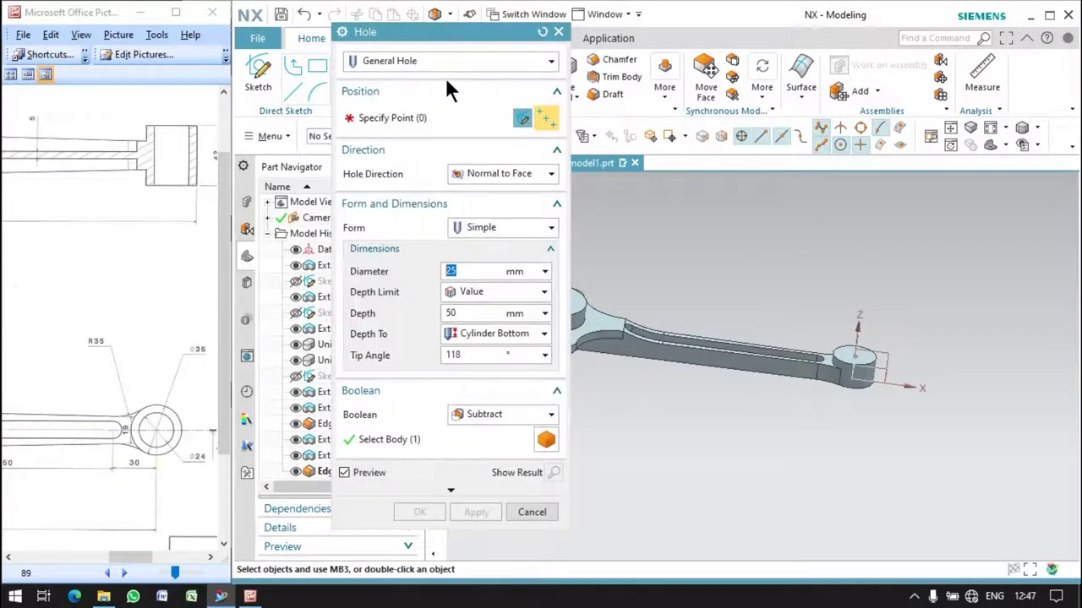
mouse_move(78, 303)
left_mouse_down()
mouse_move(138, 313)
mouse_move(153, 301)
left_mouse_up()
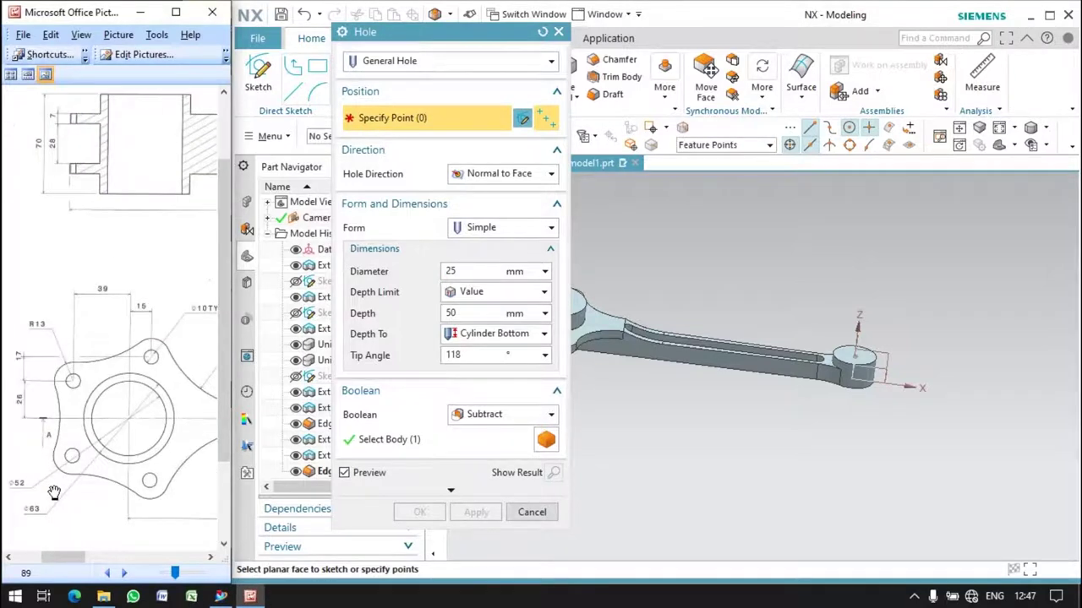
left_click_drag(451, 32, 202, 60)
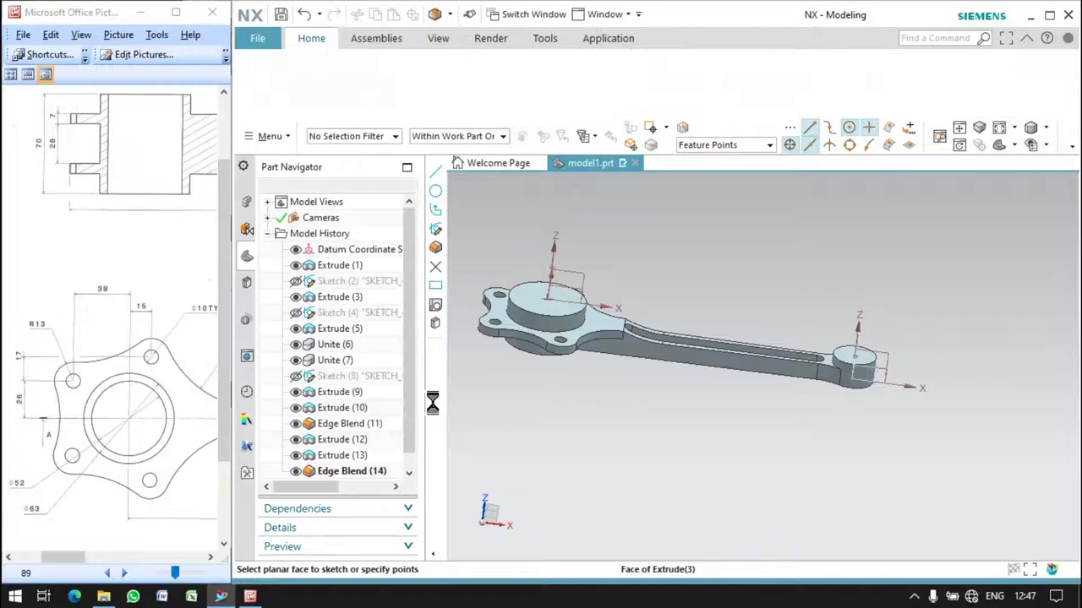
scroll(744, 381, "up", 3)
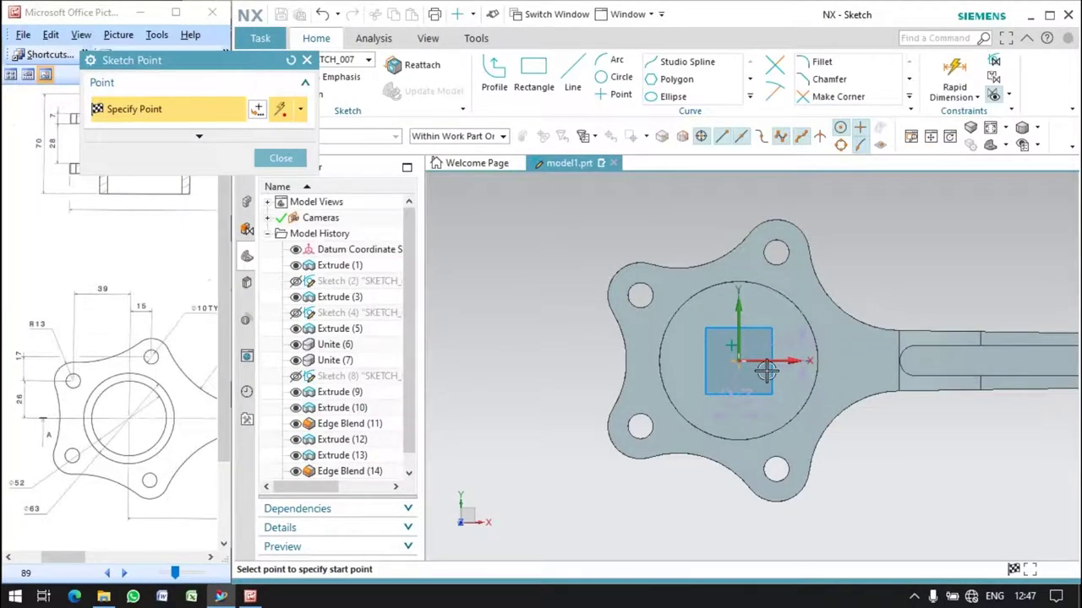
scroll(733, 364, "up", 2)
scroll(730, 380, "down", 2)
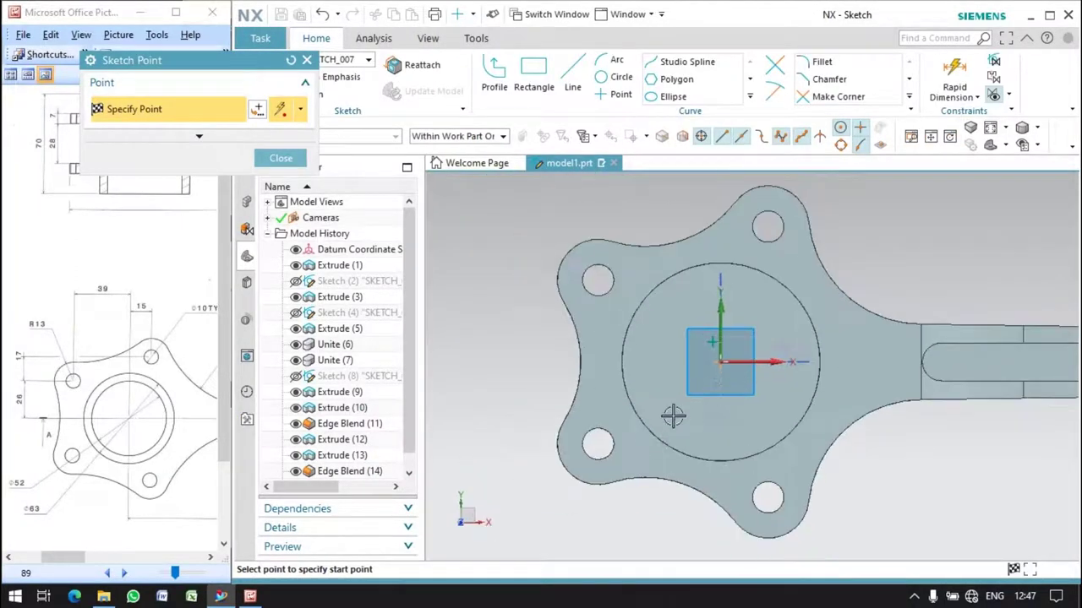
scroll(782, 346, "up", 2)
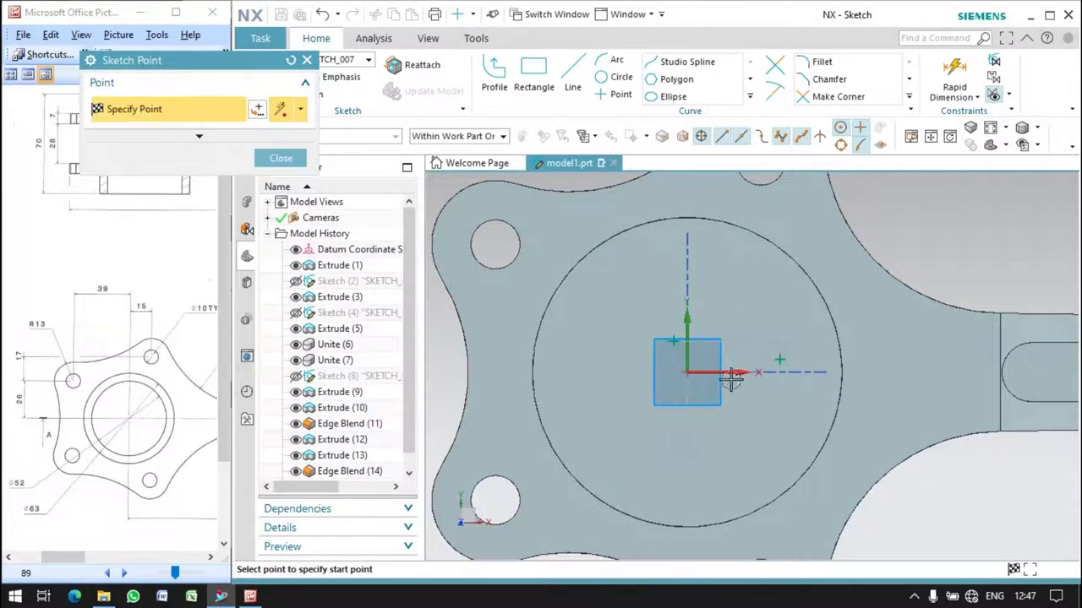
key("Escape")
double_click(784, 356)
key("Return")
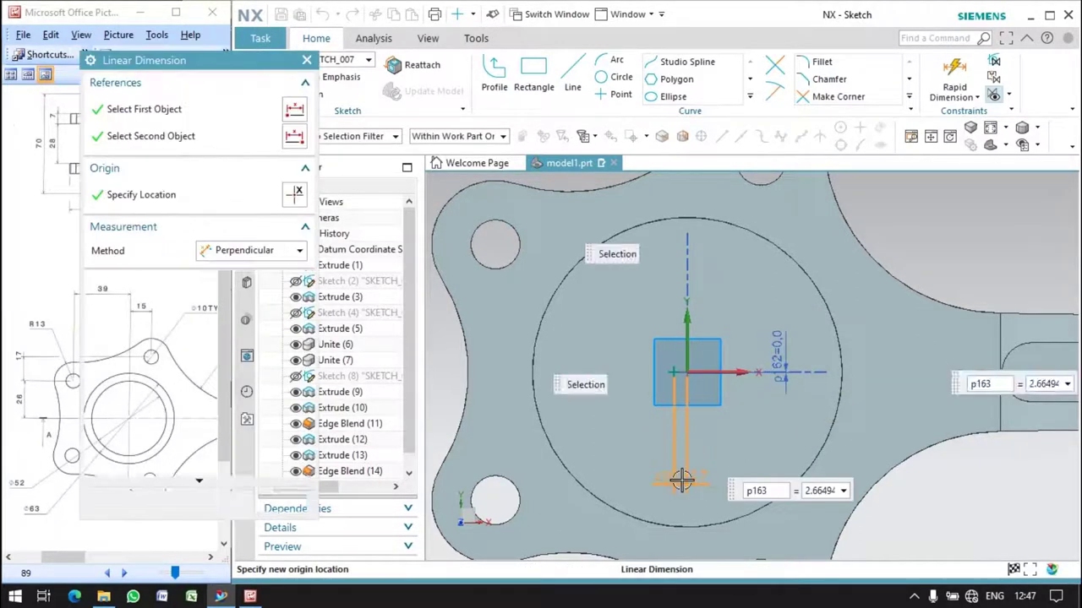
left_click(281, 502)
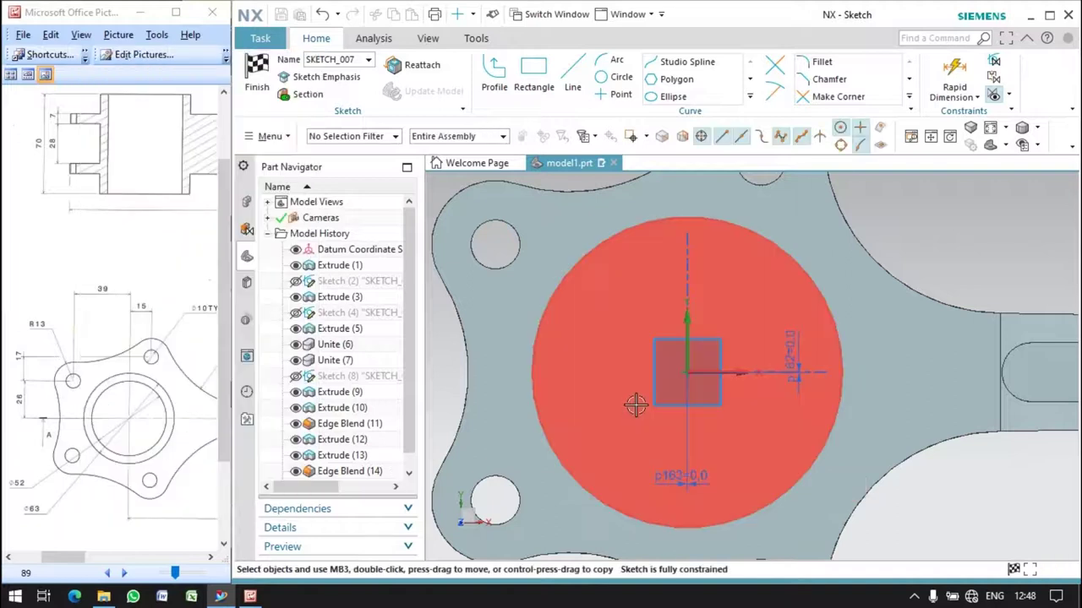
middle_click_drag(701, 363, 477, 215)
left_click(255, 71)
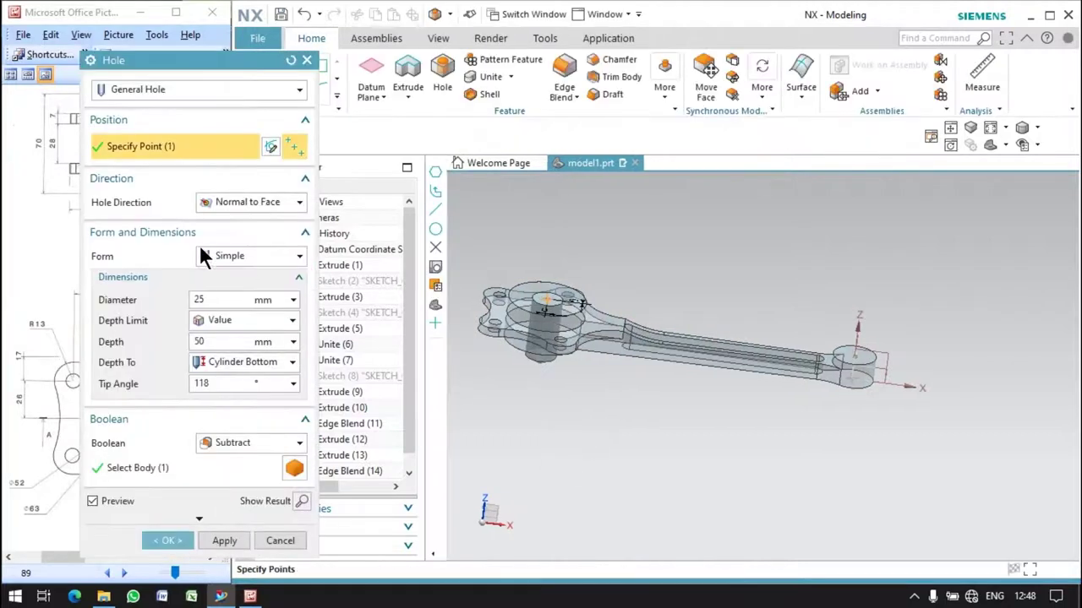
Step: Set the hole diameter to 52 mm and create the bore
double_click(215, 300)
type("52")
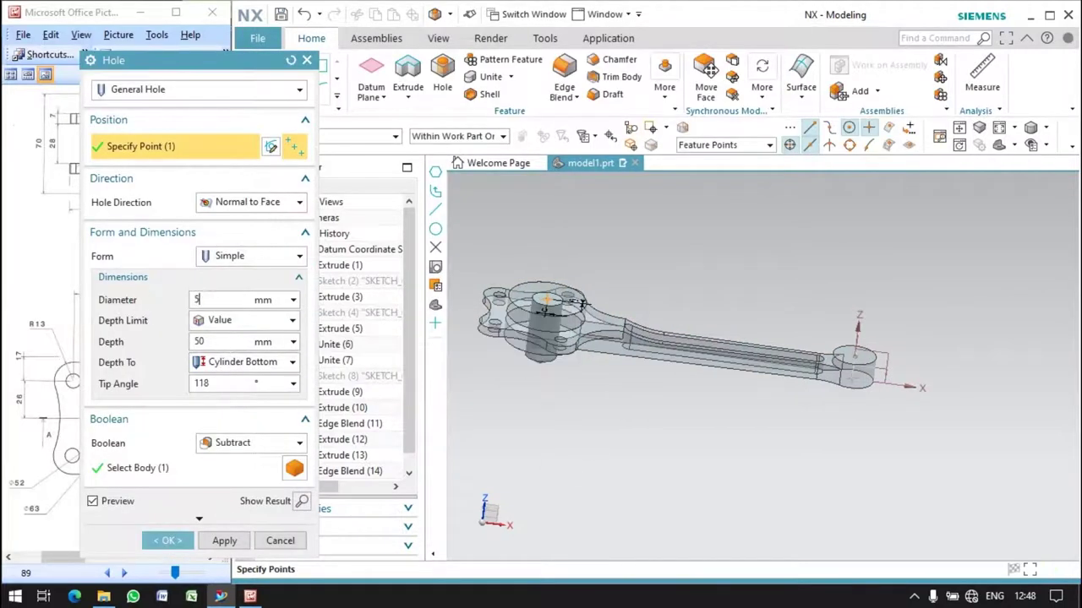
left_click(166, 542)
mouse_move(647, 420)
middle_mouse_down()
mouse_move(605, 338)
mouse_move(608, 372)
middle_mouse_up()
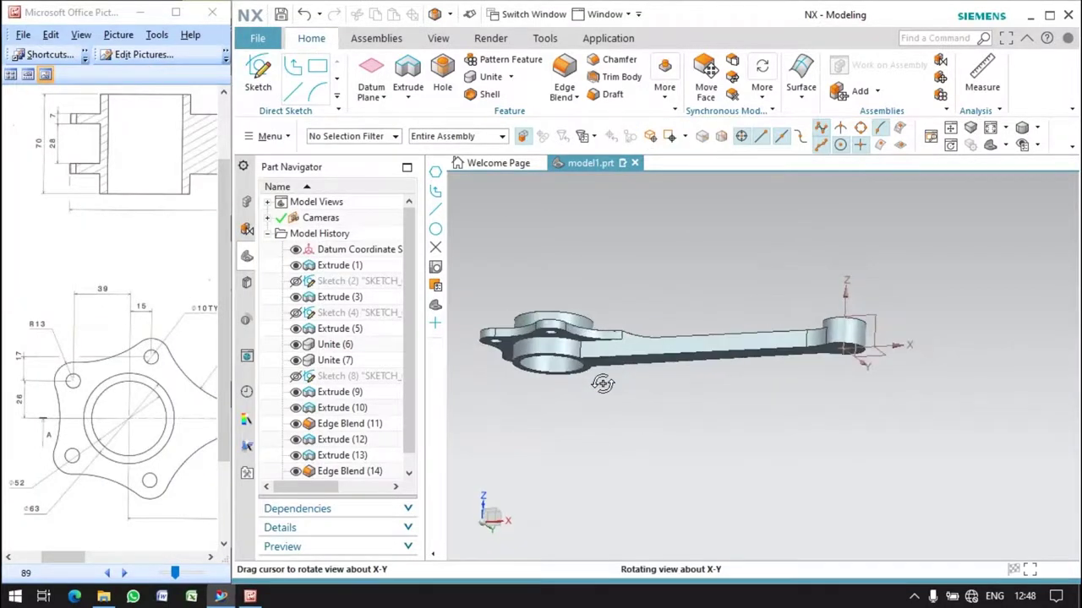
Step: Round the two rod-to-flange edges at the big end with a 35 mm blend
left_click_drag(150, 361, 98, 303)
left_click(567, 76)
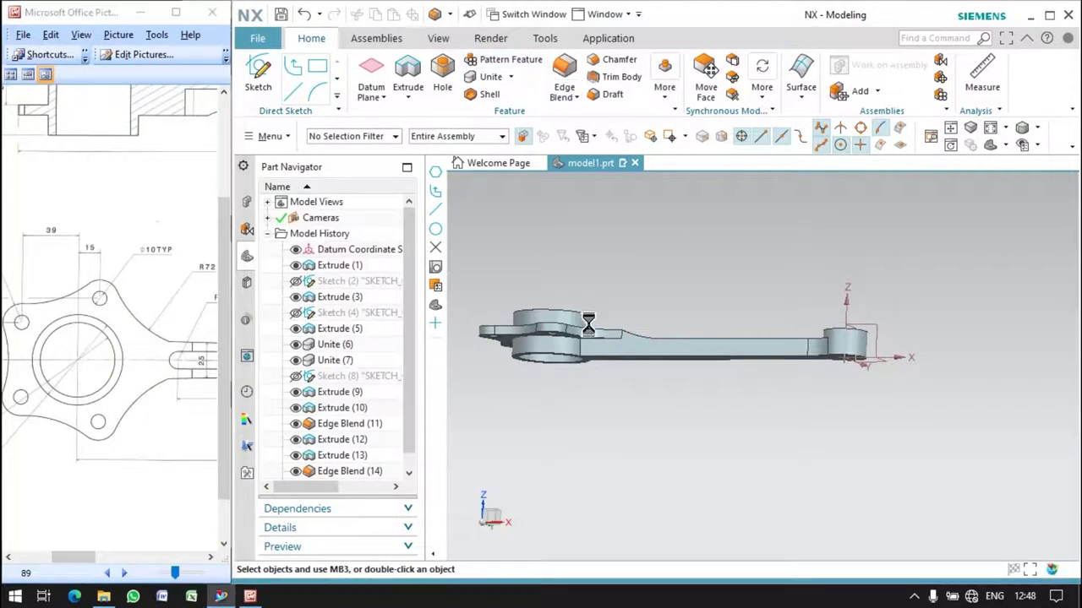
left_click(582, 347)
middle_click_drag(591, 412, 586, 284)
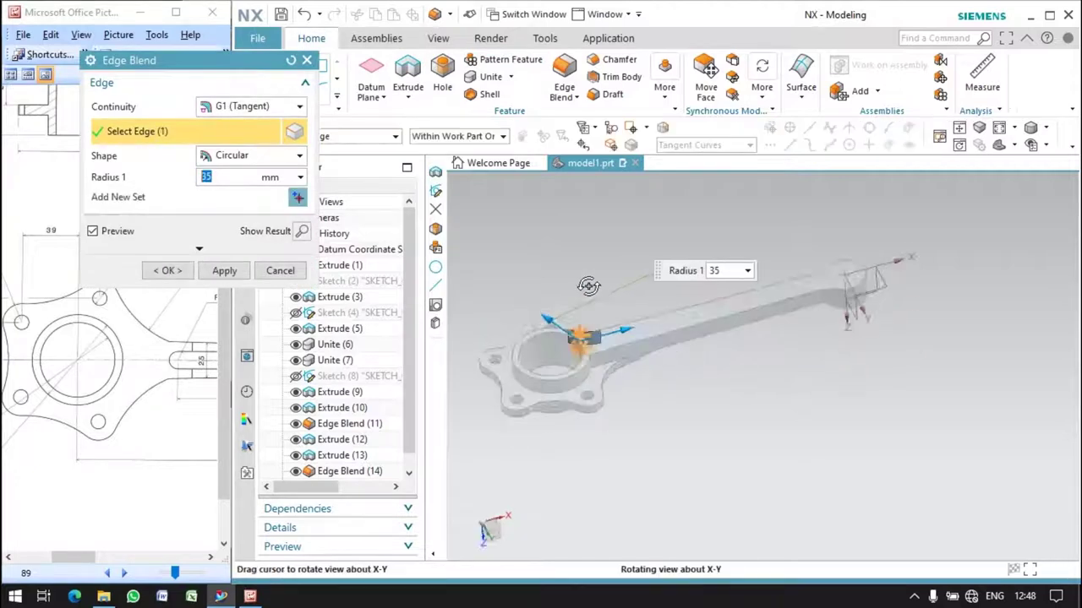
scroll(585, 338, "up", 5)
left_click(584, 370)
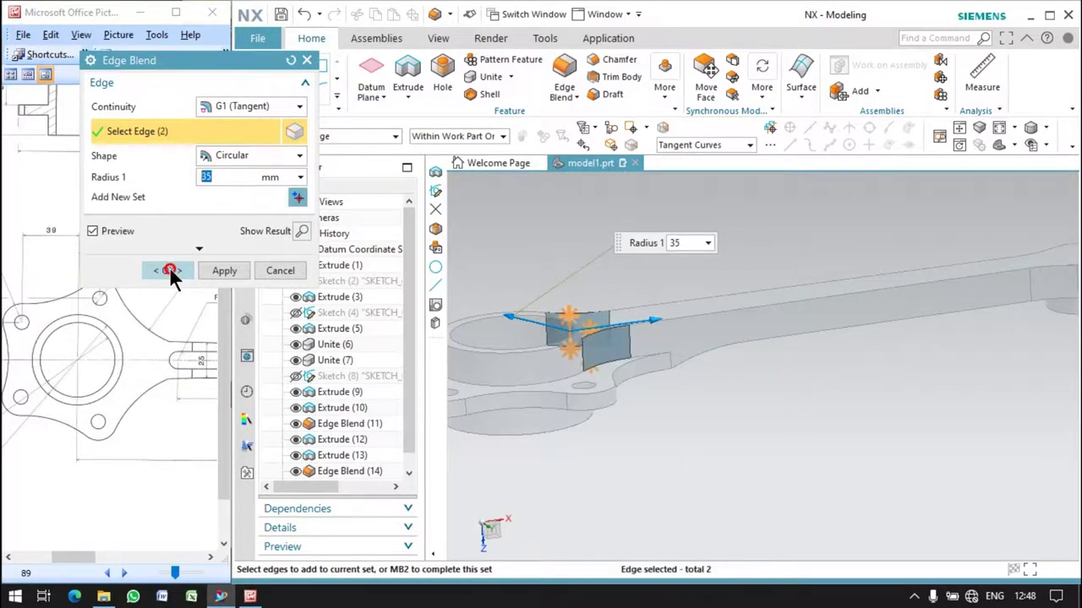
left_click(169, 271)
middle_click_drag(727, 381, 735, 507)
scroll(705, 419, "down", 2)
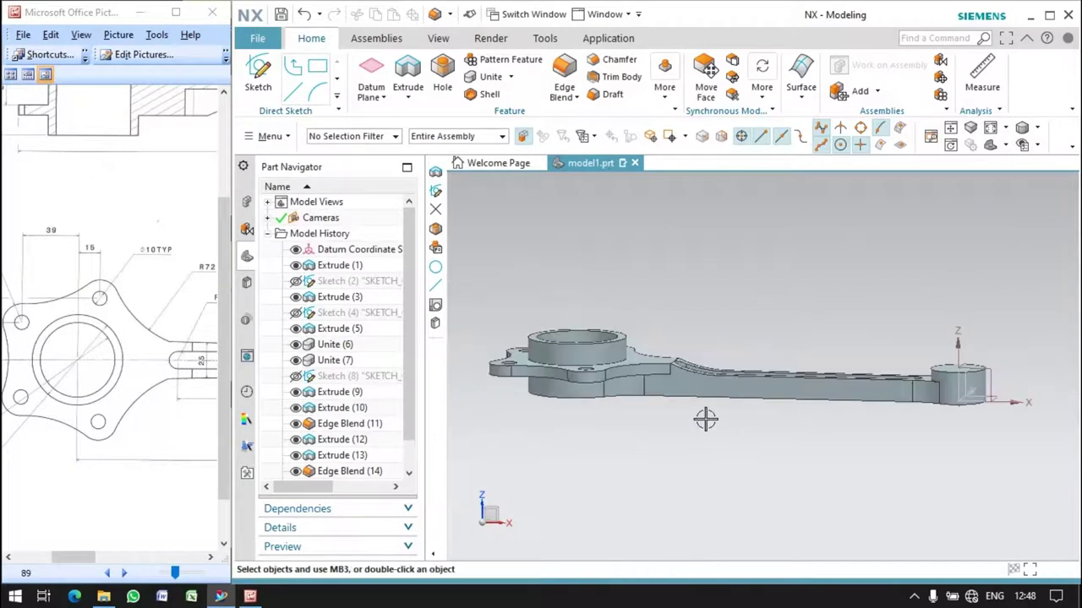
middle_click_drag(706, 418, 706, 339)
left_click_drag(207, 456, 98, 387)
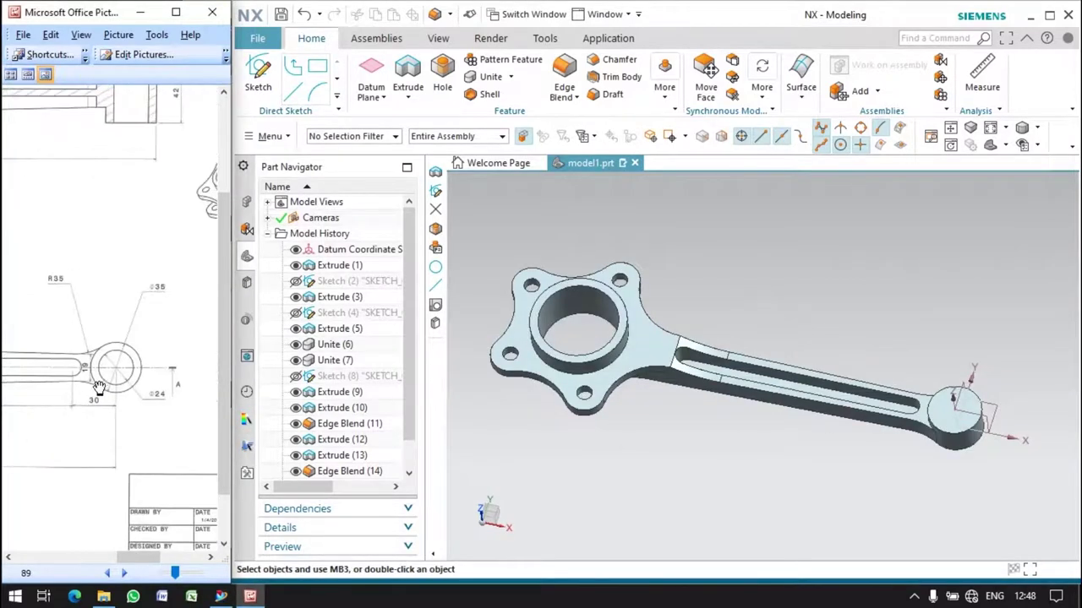
Step: Sketch a point at the small-end centre located by 0 mm dimensions
left_click(955, 380)
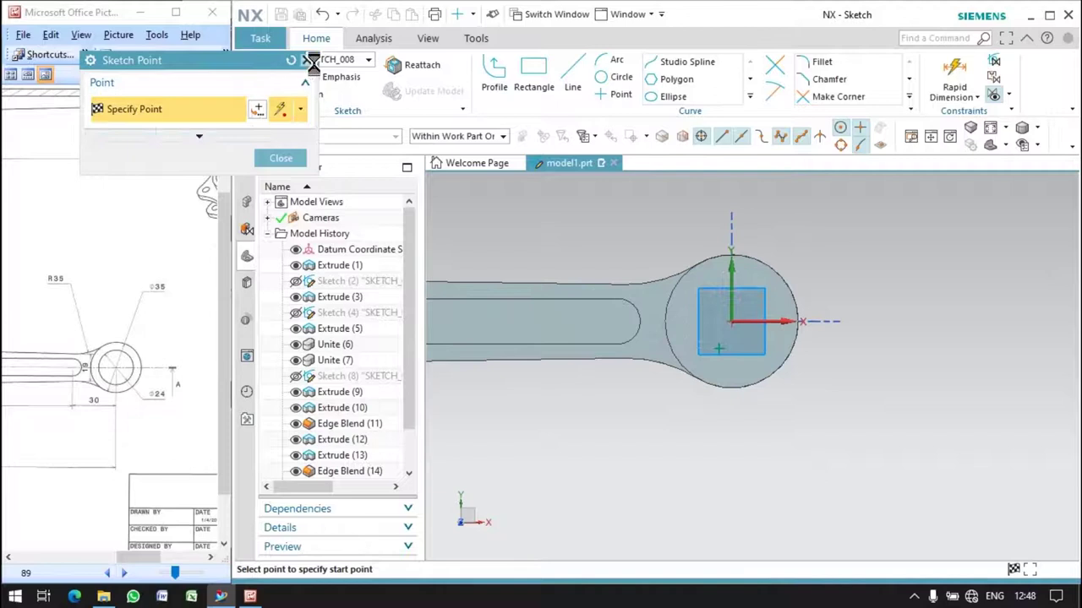
left_click(308, 60)
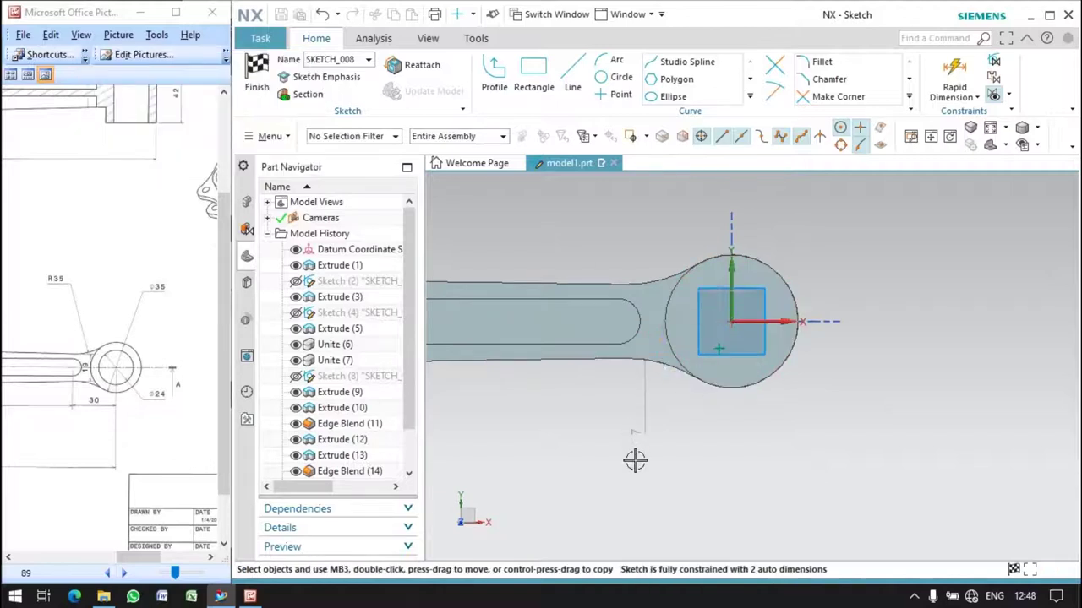
middle_click(723, 252)
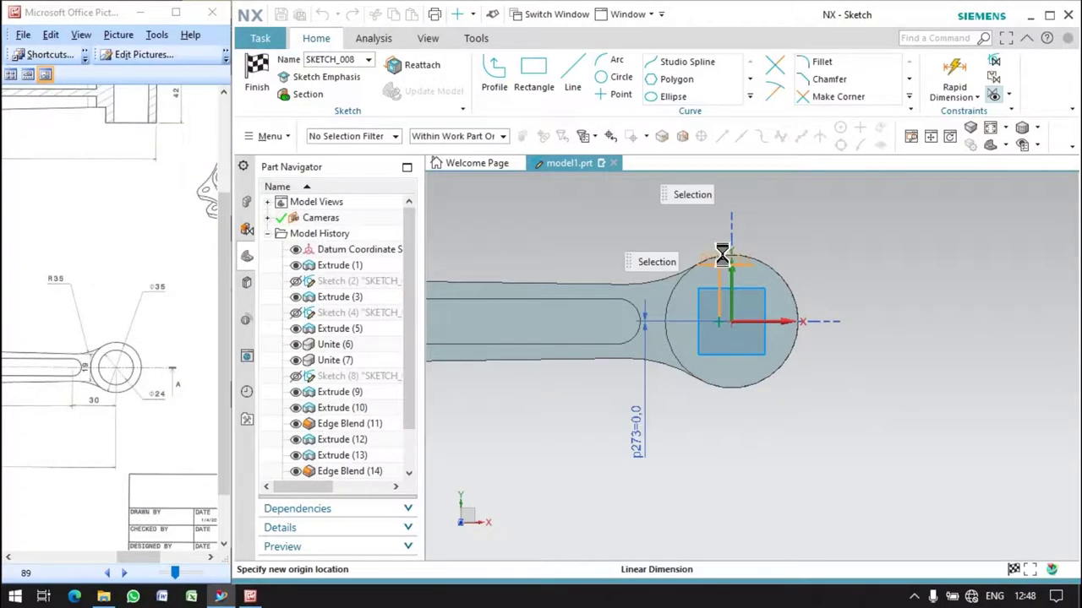
left_click(280, 503)
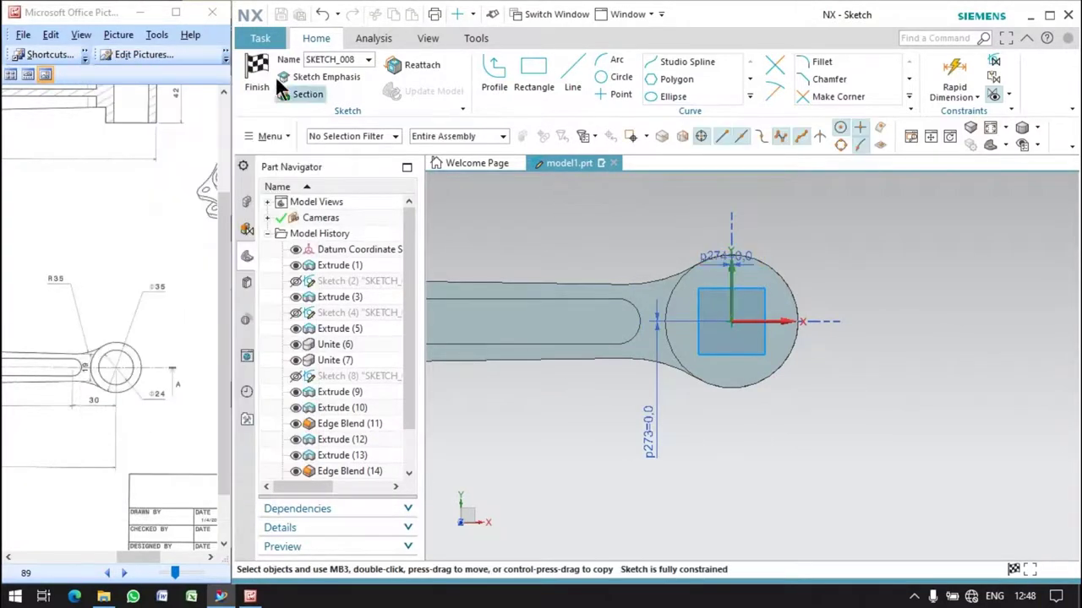
Step: Bore a 24 mm diameter subtracting hole at the sketched small-end point
left_click(254, 81)
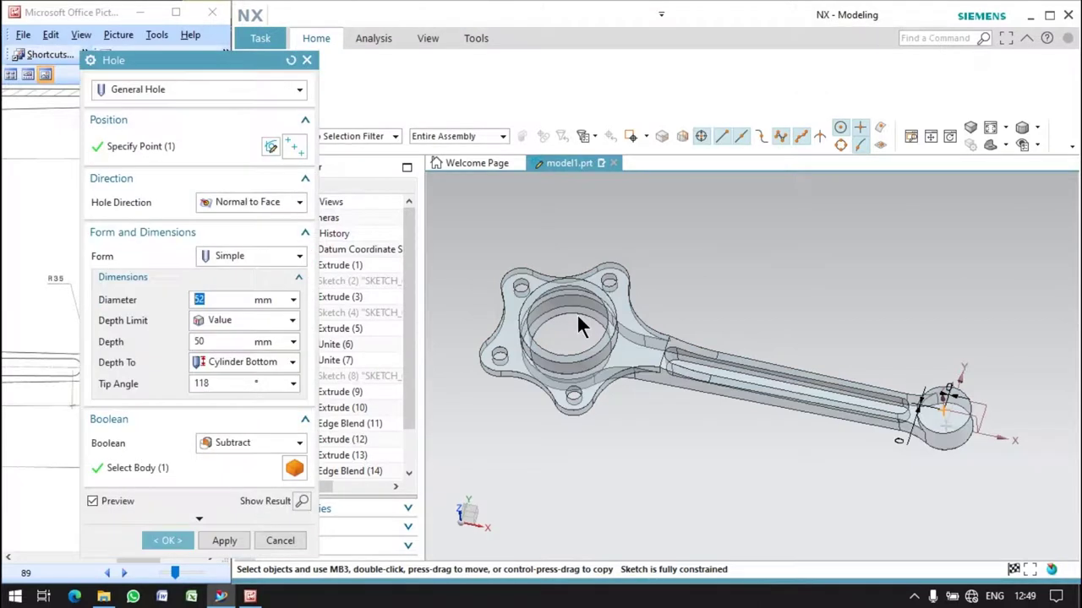
left_click(20, 397)
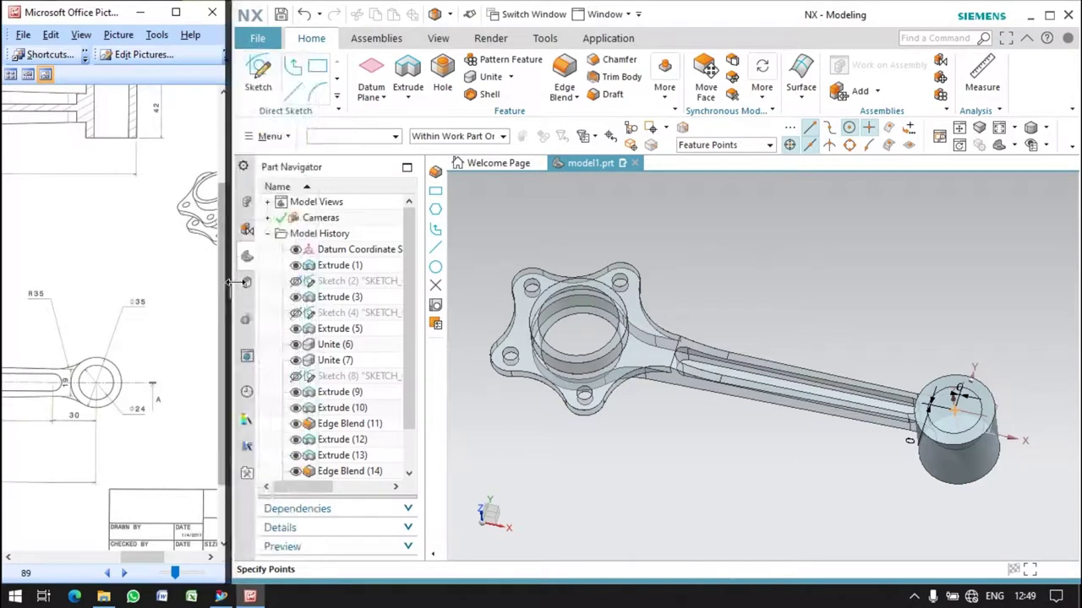
left_click(258, 281)
left_click_drag(216, 295, 179, 301)
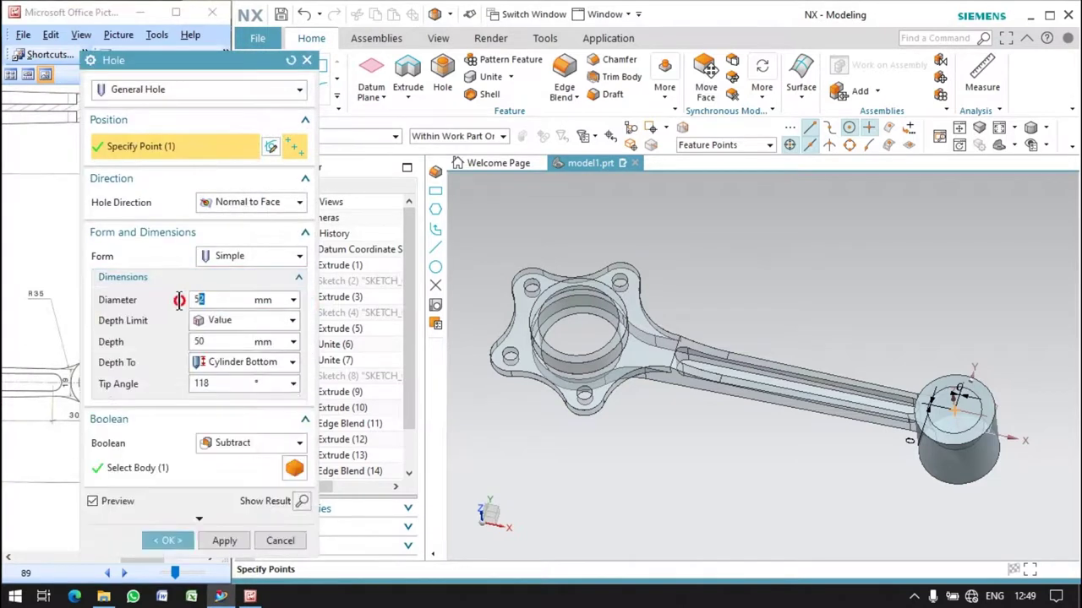
left_click(40, 206)
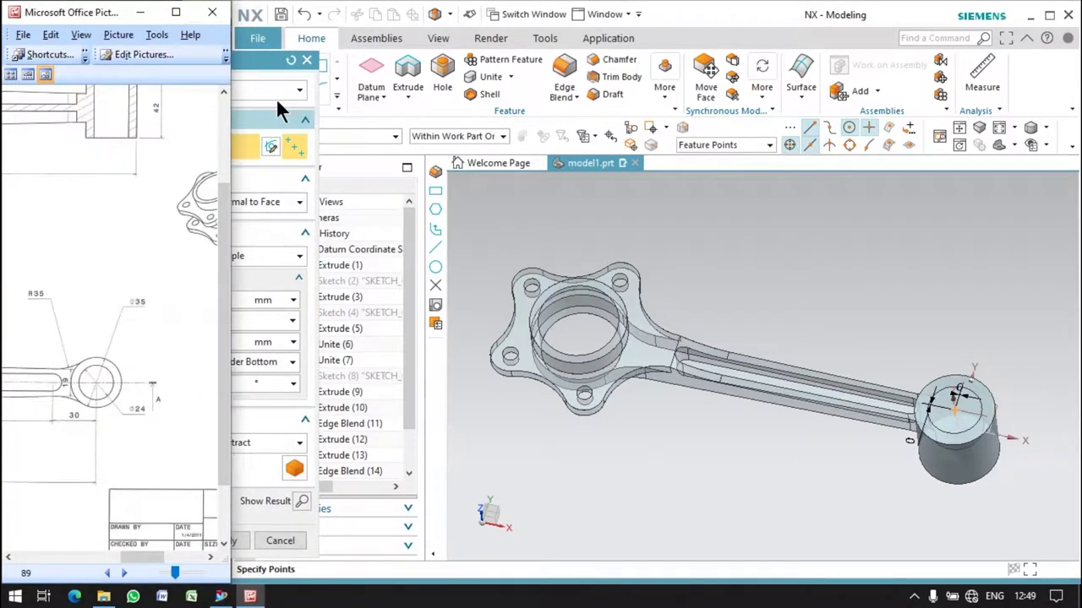
left_click(264, 185)
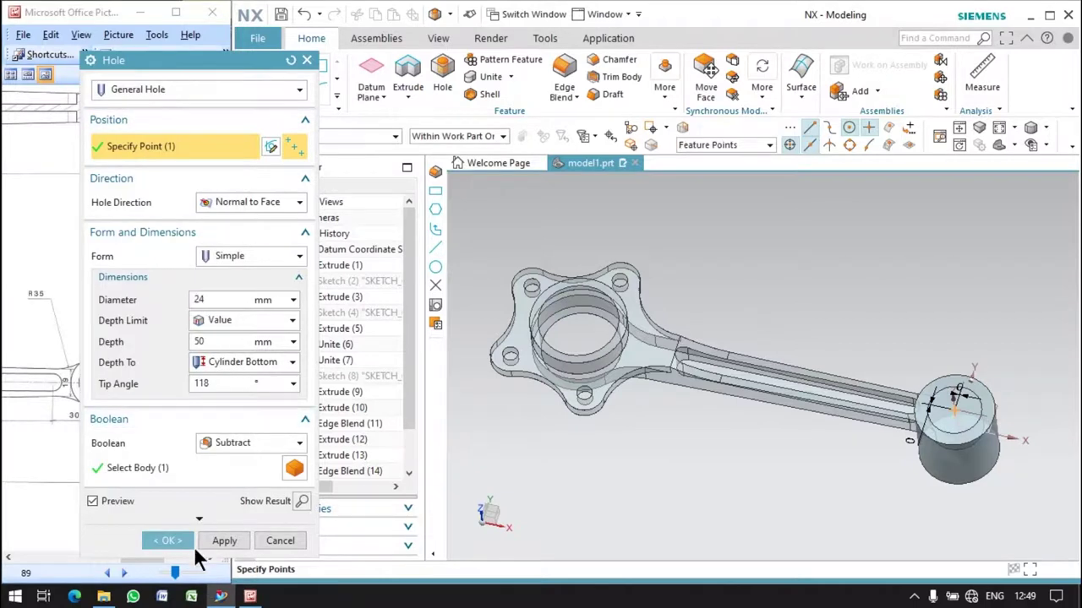
left_click(188, 546)
mouse_move(659, 397)
middle_mouse_down()
mouse_move(722, 348)
mouse_move(701, 330)
middle_mouse_up()
left_click(662, 84)
left_click(753, 252)
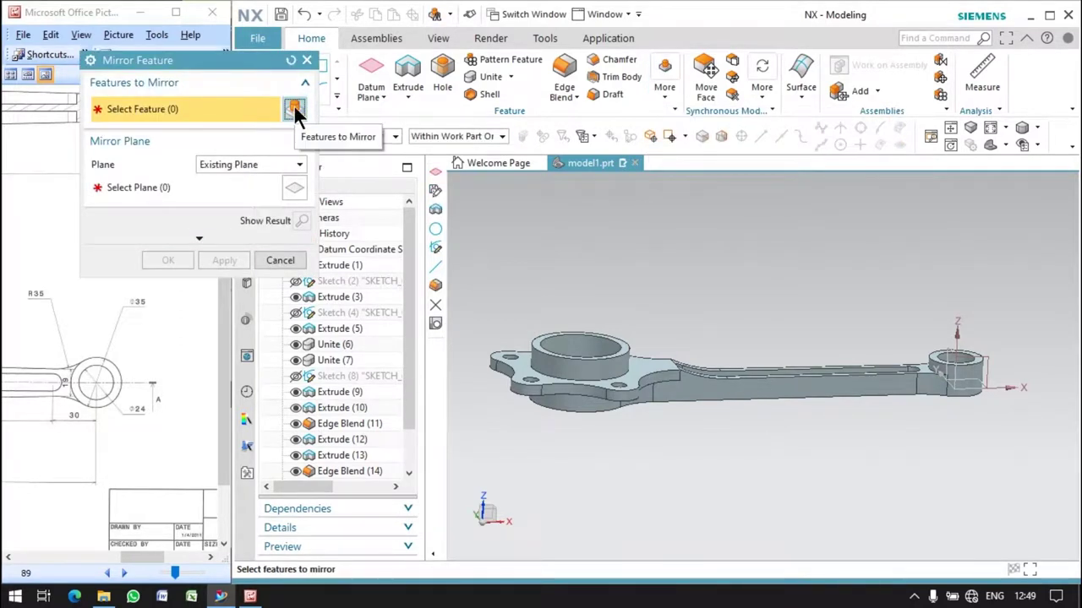
Step: Cancel and restart the Mirror Feature command from the More gallery
left_click(307, 60)
left_click(751, 93)
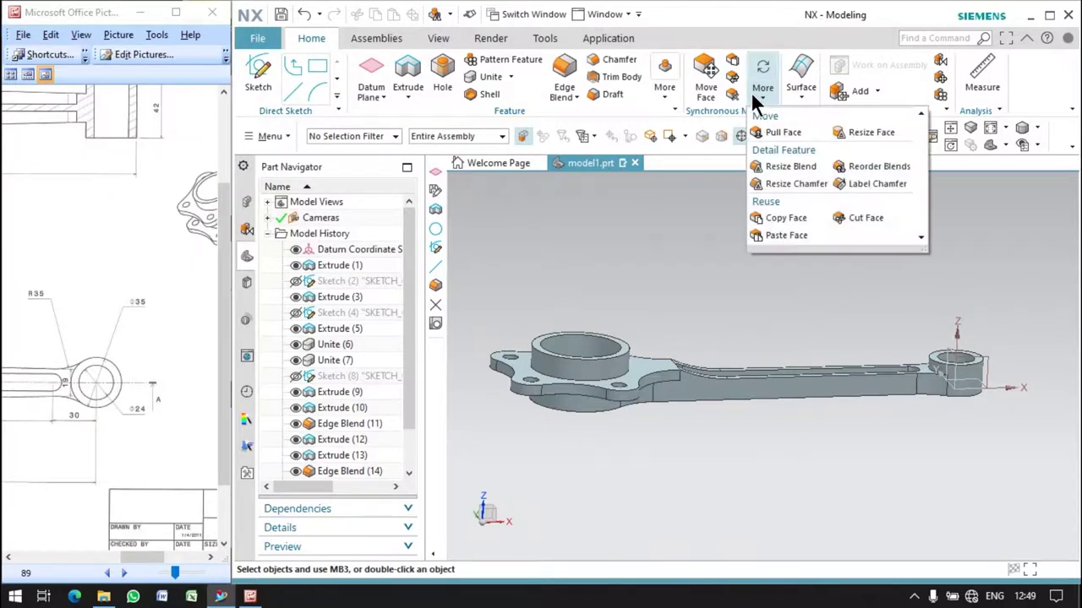
left_click(660, 90)
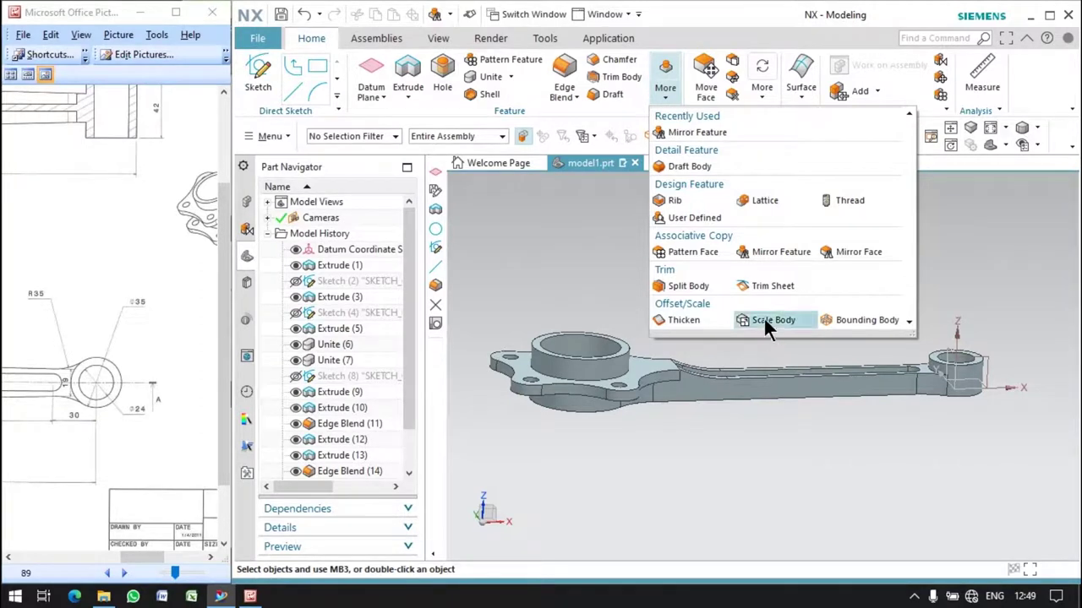
left_click(779, 251)
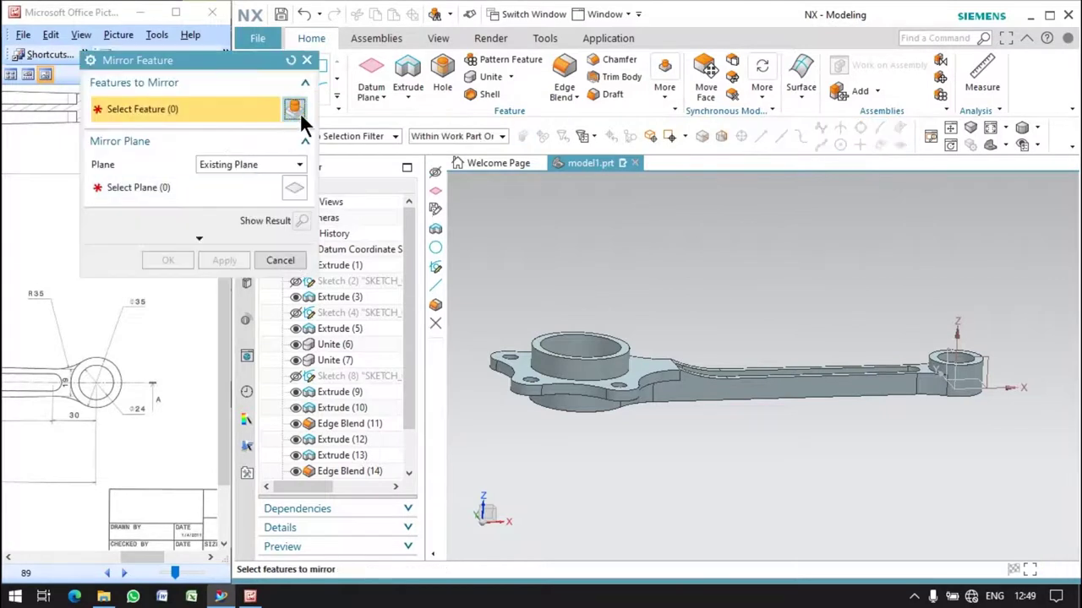
Step: Select all 17 features, Extrude (1) through Simple Hole (17), for mirroring
left_click_drag(461, 285, 1025, 471)
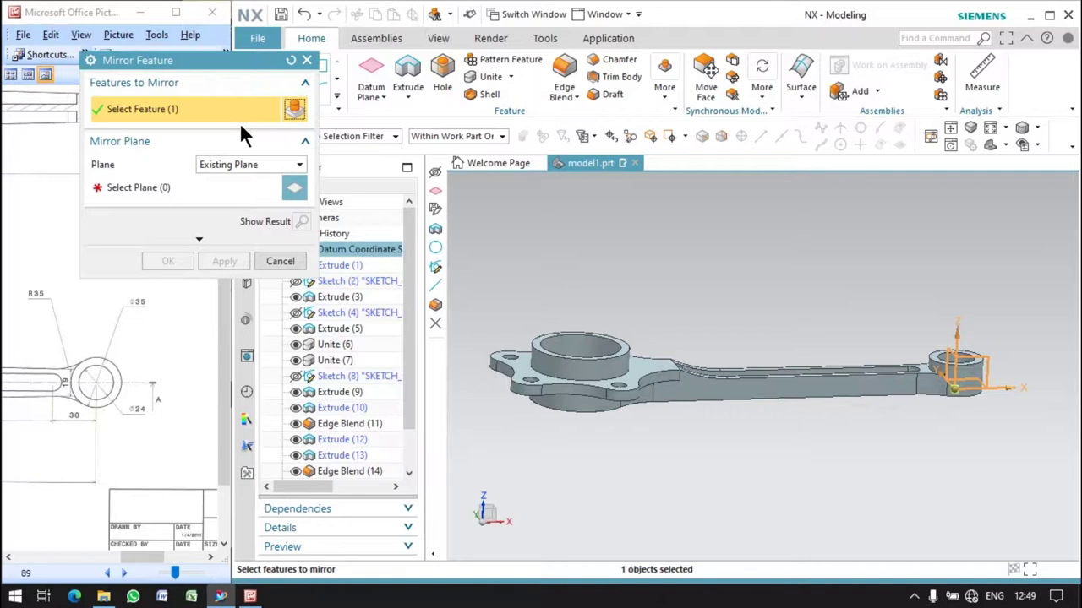
left_click(348, 264)
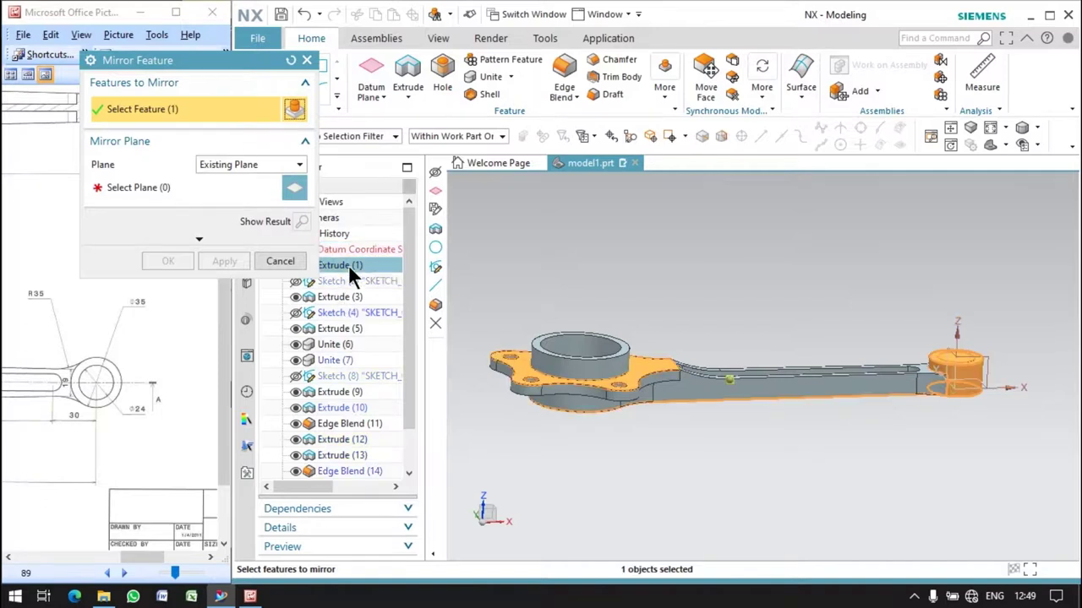
left_click(348, 298)
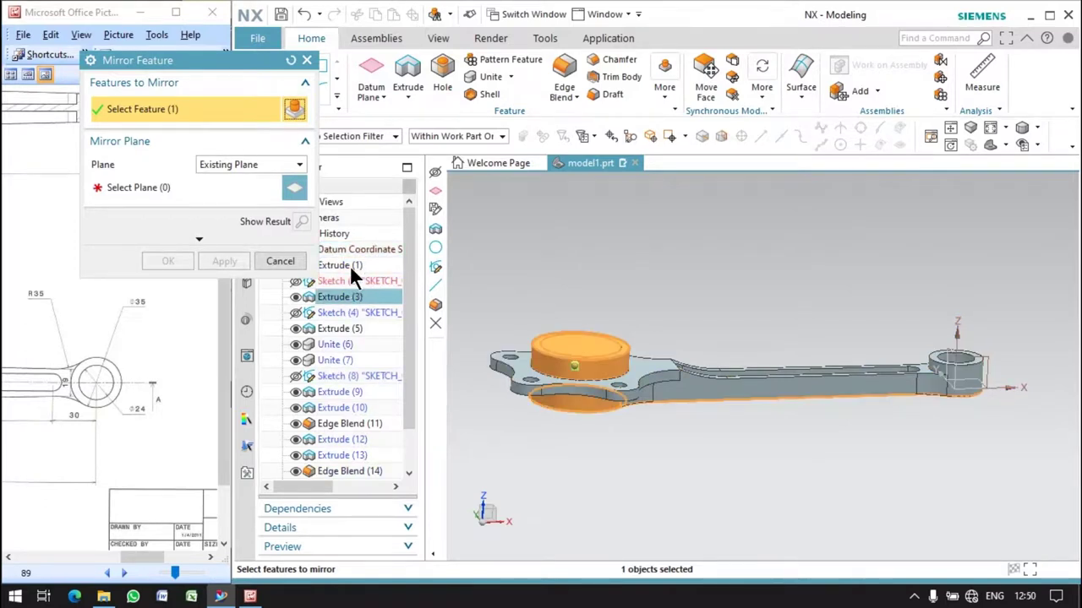
left_click(342, 330)
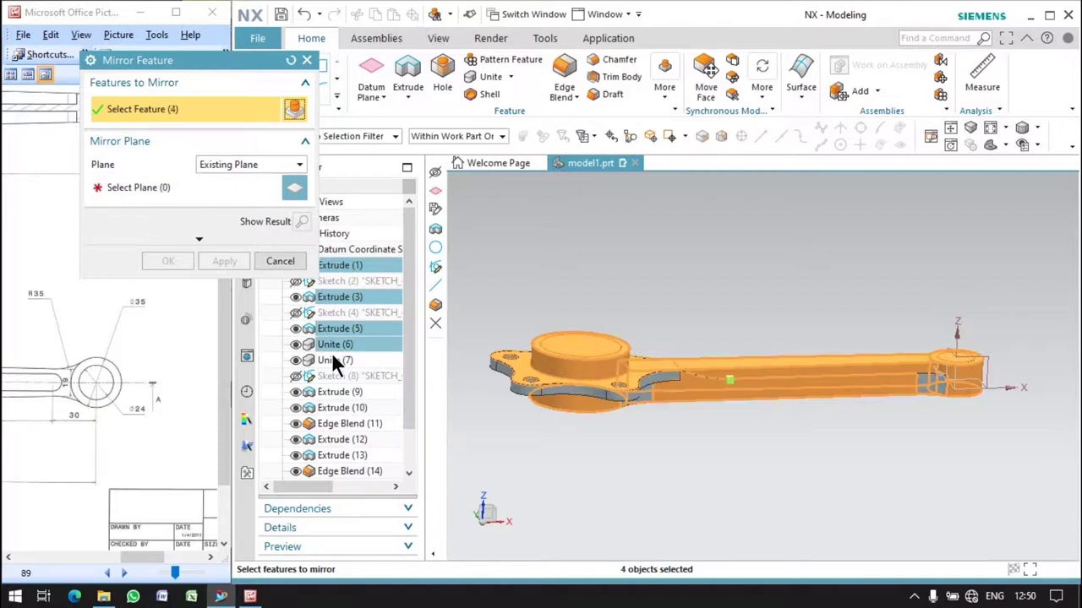
left_click(335, 360)
left_click(335, 392)
left_click(335, 408)
left_click(335, 423)
left_click(336, 439)
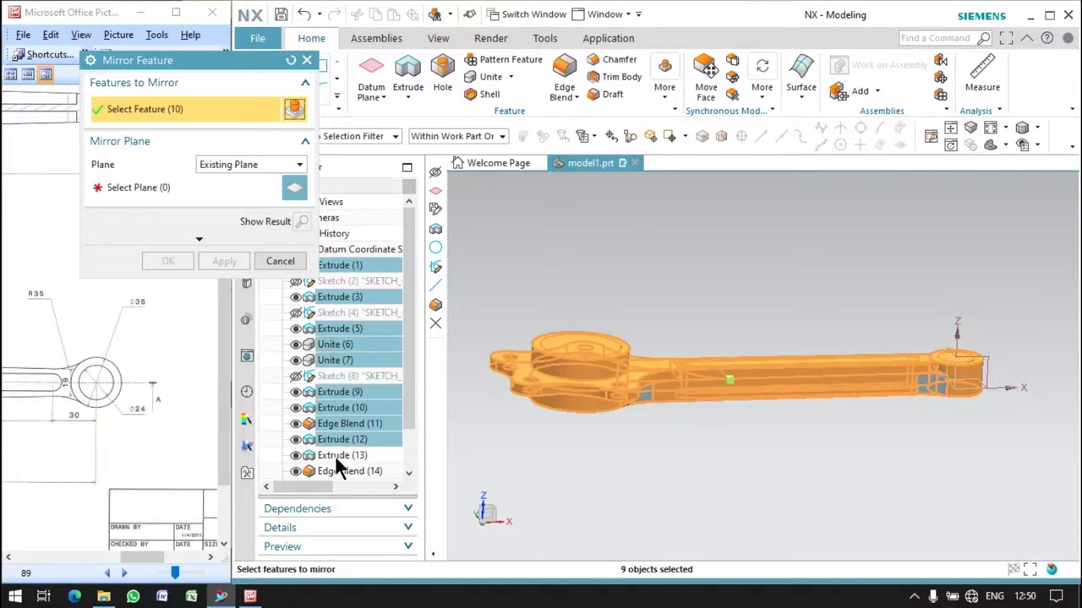
left_click(336, 455)
left_click(355, 470)
scroll(404, 439, "down", 1)
left_click(348, 440)
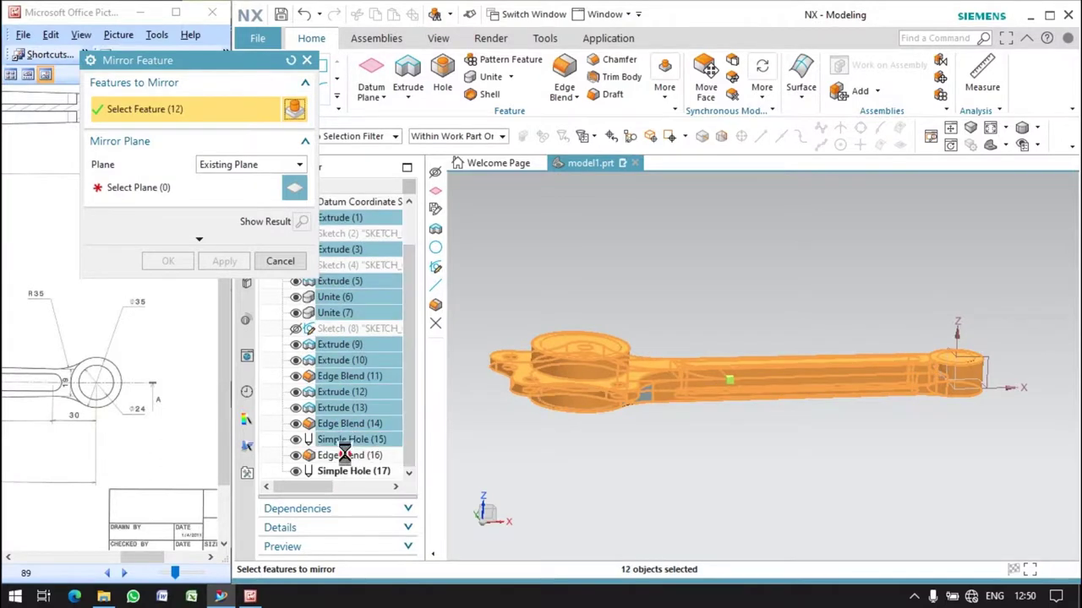
left_click(344, 456)
left_click(347, 471)
scroll(363, 406, "up", 1)
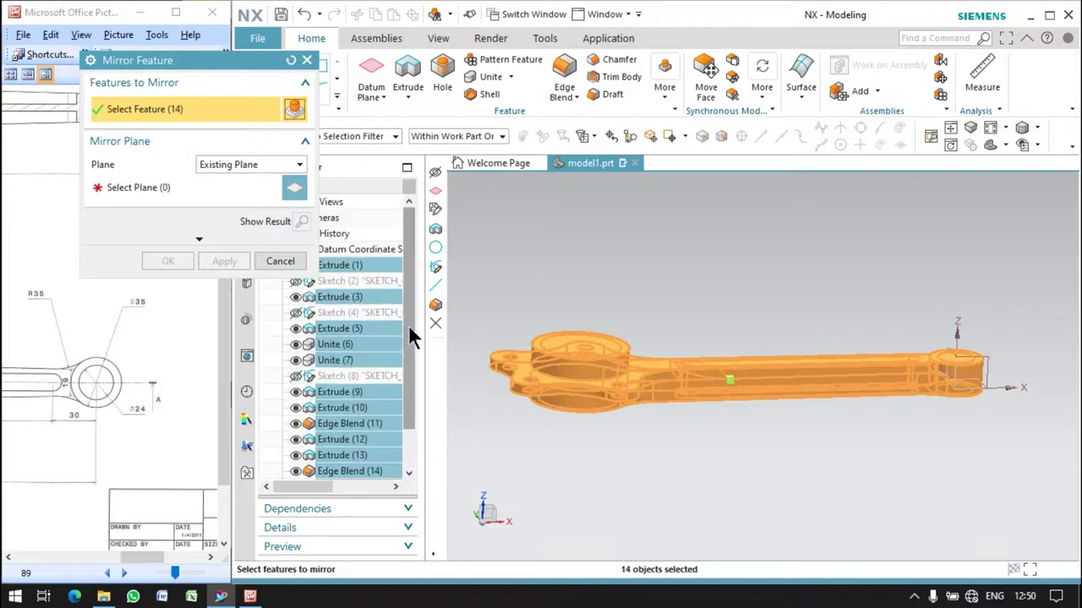
left_click(344, 376)
left_click(356, 313)
left_click(359, 281)
Step: Mirror the selected features across the part's bottom face
middle_click(298, 297)
mouse_move(704, 457)
middle_mouse_down()
mouse_move(718, 397)
mouse_move(688, 363)
middle_mouse_up()
left_click(689, 363)
middle_click_drag(712, 486, 690, 529)
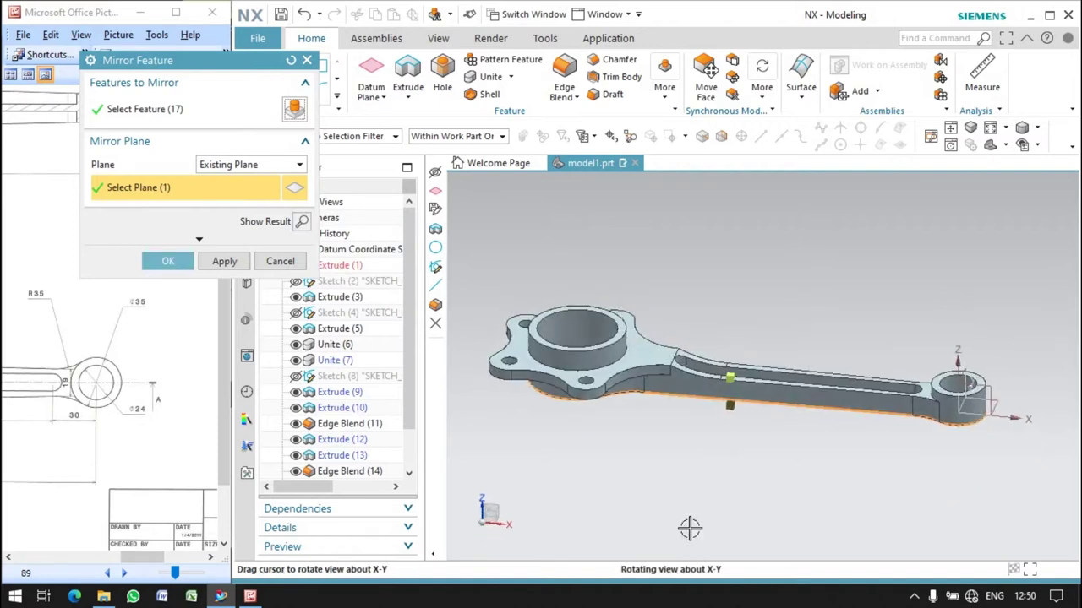
left_click(173, 264)
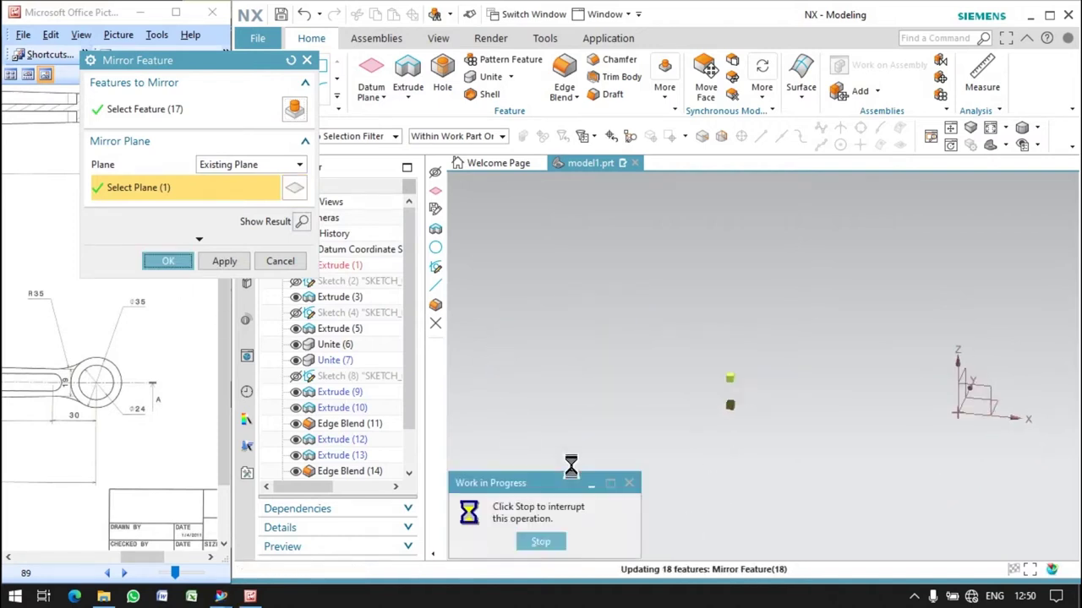
mouse_move(643, 439)
middle_mouse_down()
mouse_move(721, 384)
mouse_move(676, 431)
middle_mouse_up()
Step: Unite the upper body (target) with the mirrored lower body (tool), then maximize NX
middle_click_drag(673, 348, 669, 295)
left_click(484, 76)
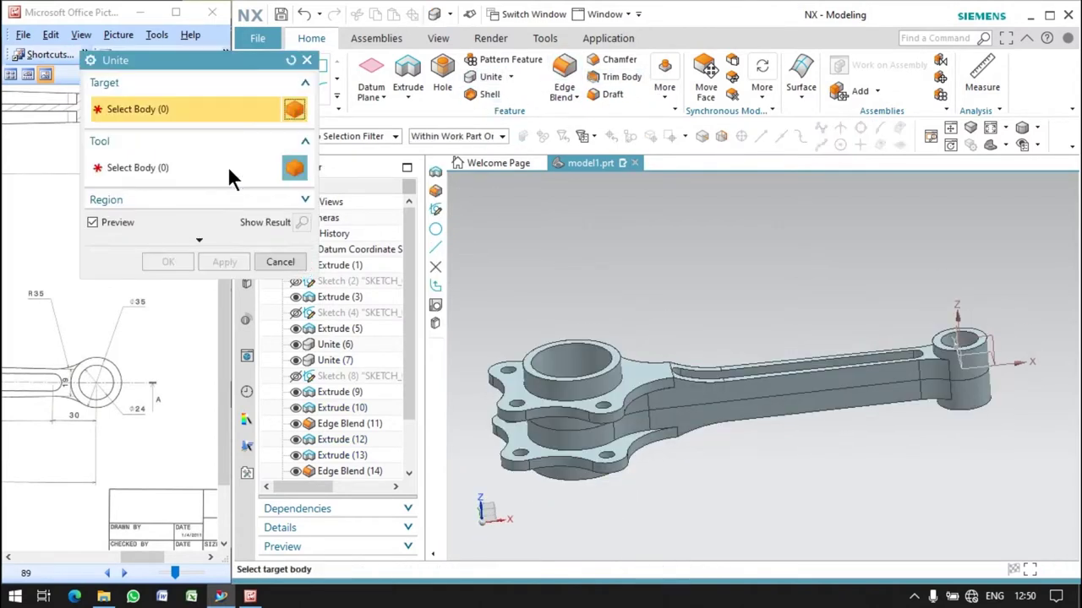
left_click(625, 393)
left_click(691, 421)
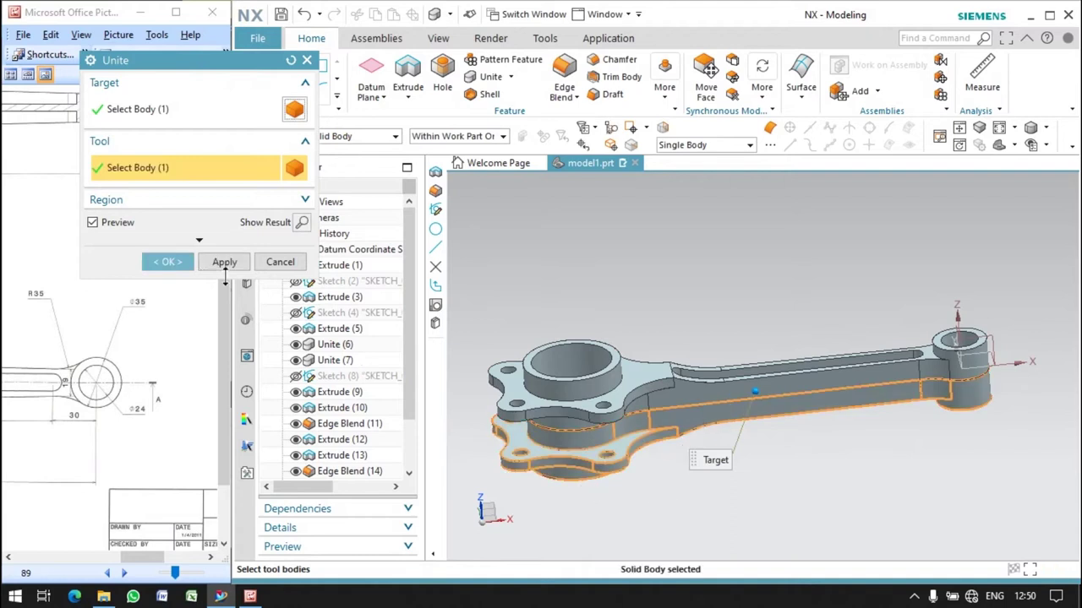
middle_click(224, 270)
middle_click_drag(736, 447, 732, 410)
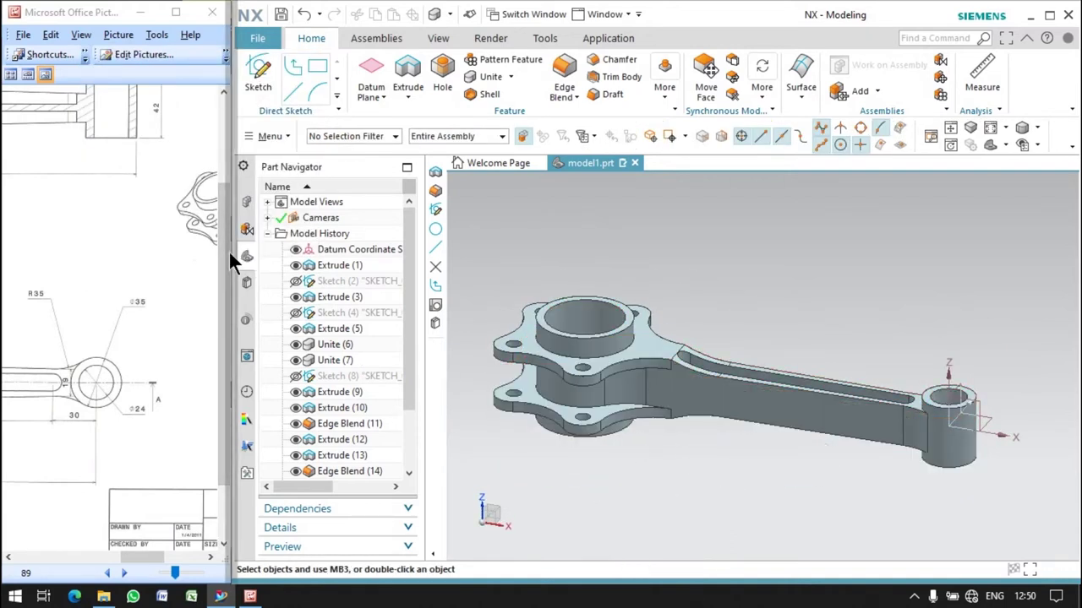
left_click(1049, 16)
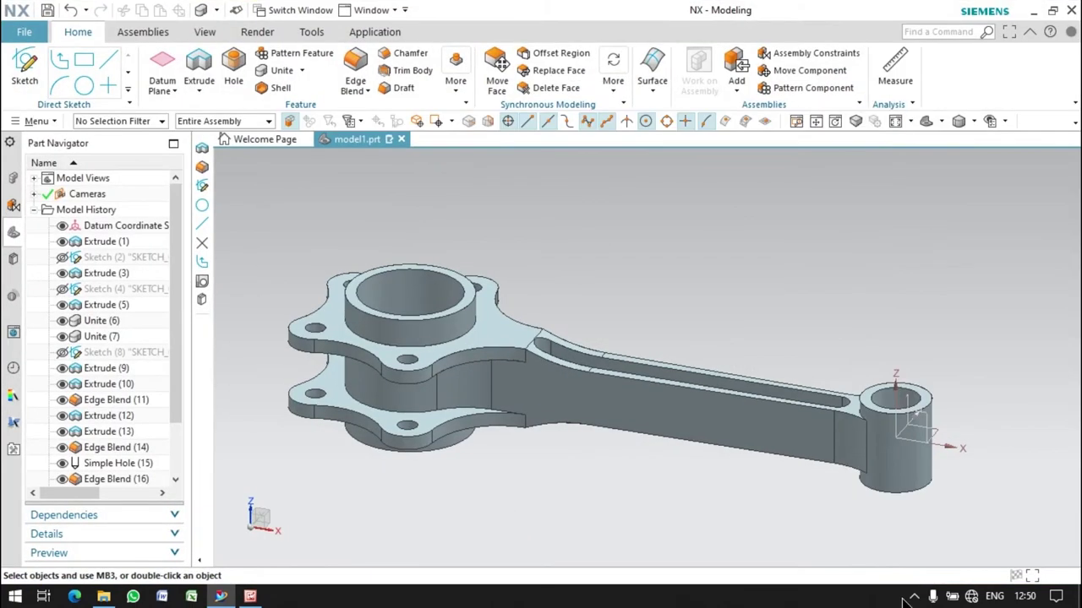